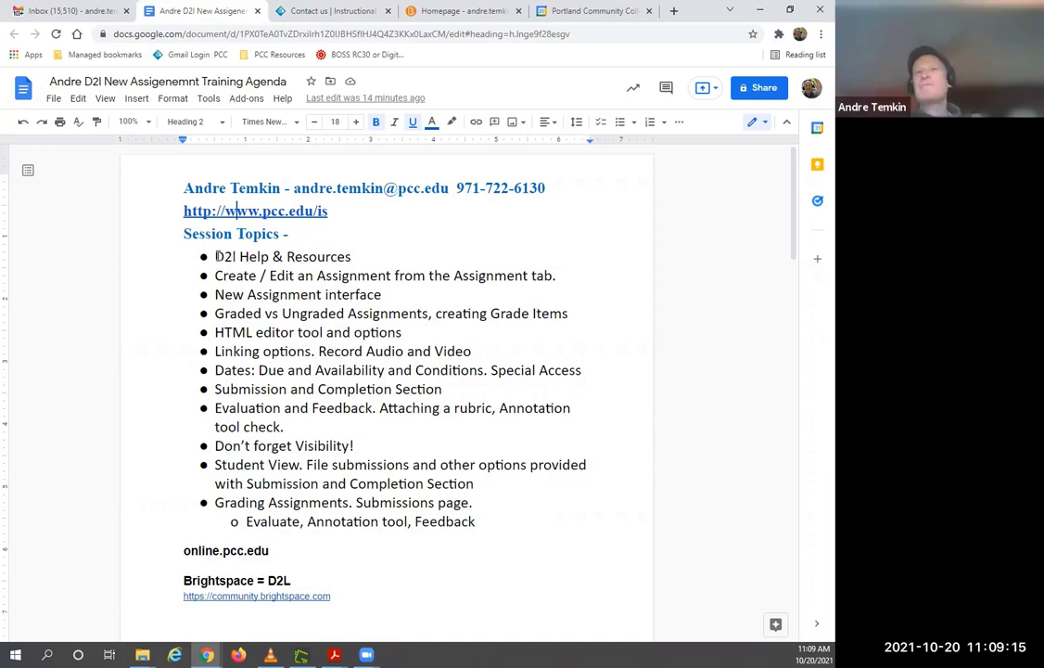
Step: Switch to the D2L campus-template course, open its Assignments page, and start a new assignment
click(463, 13)
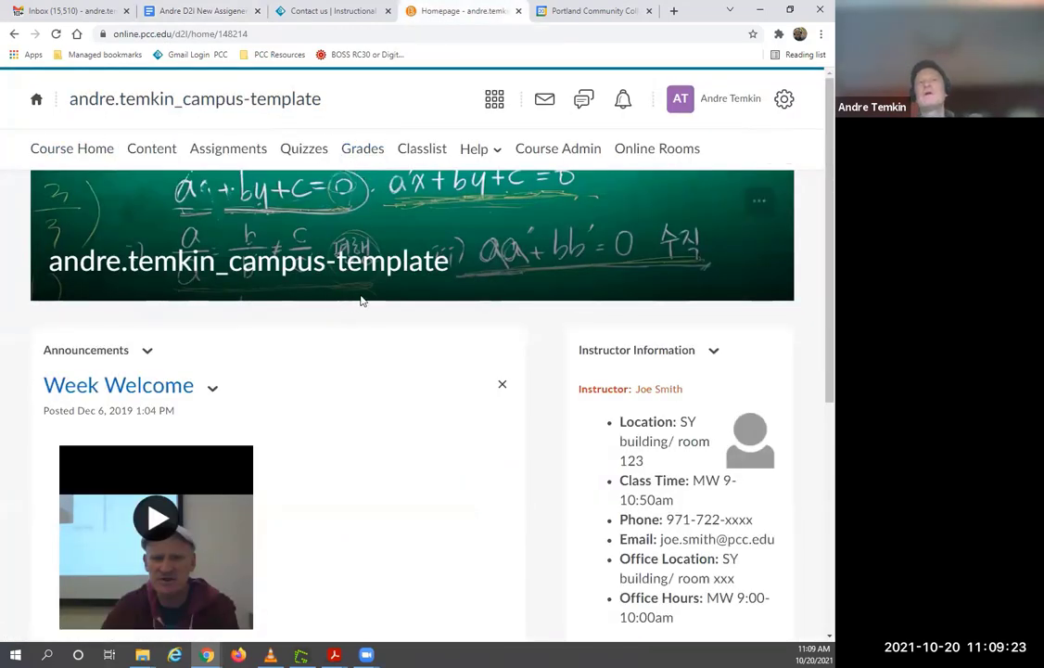
click(225, 153)
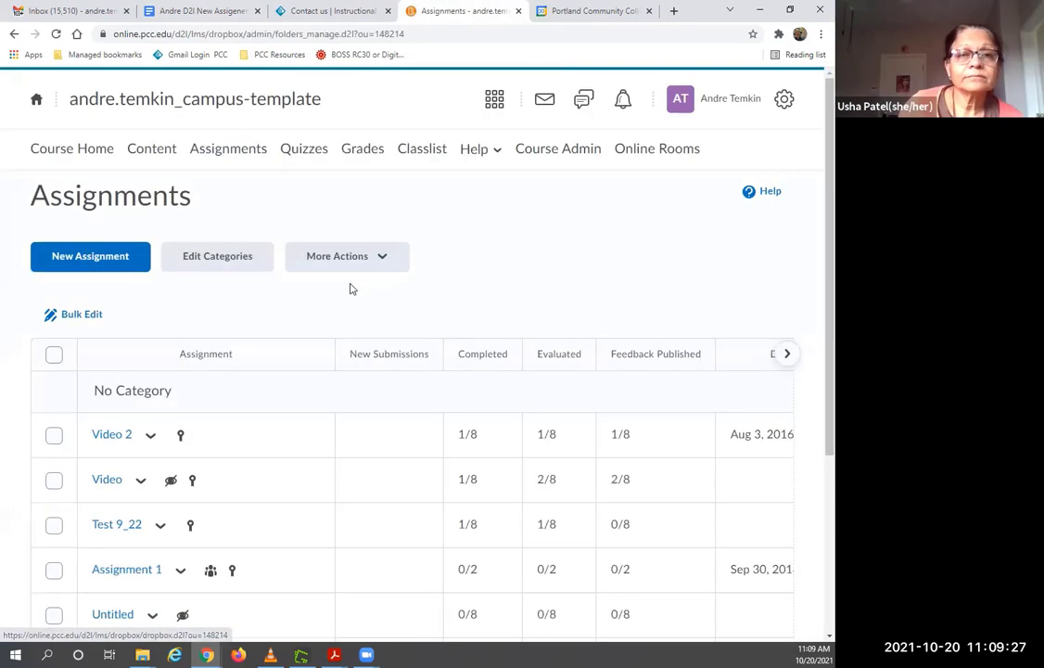
scroll(353, 290, down, 5)
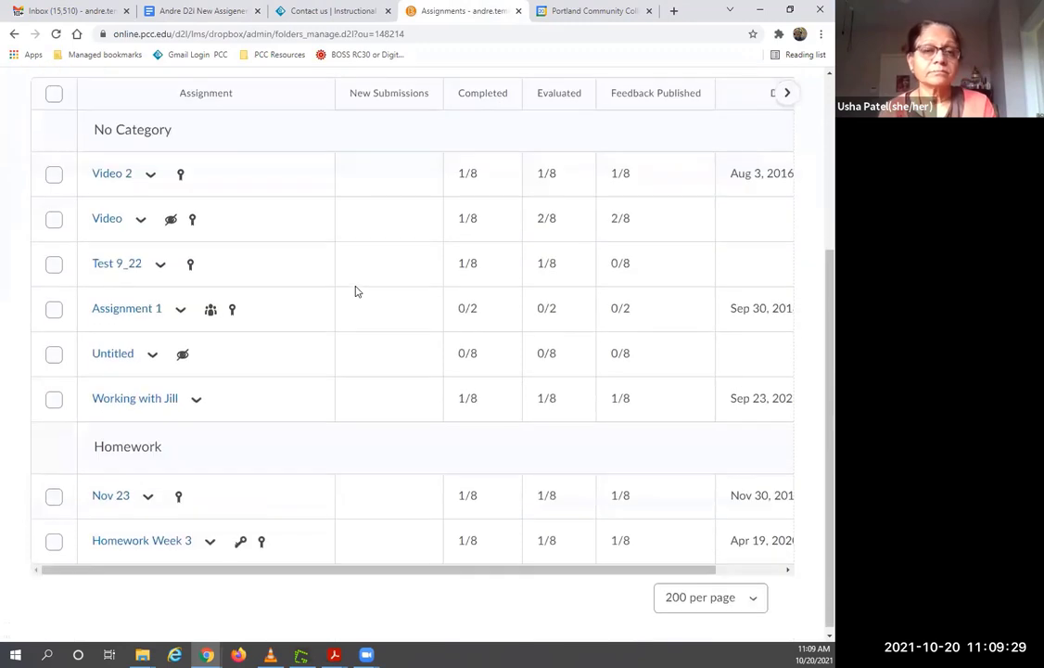
scroll(354, 291, up, 1)
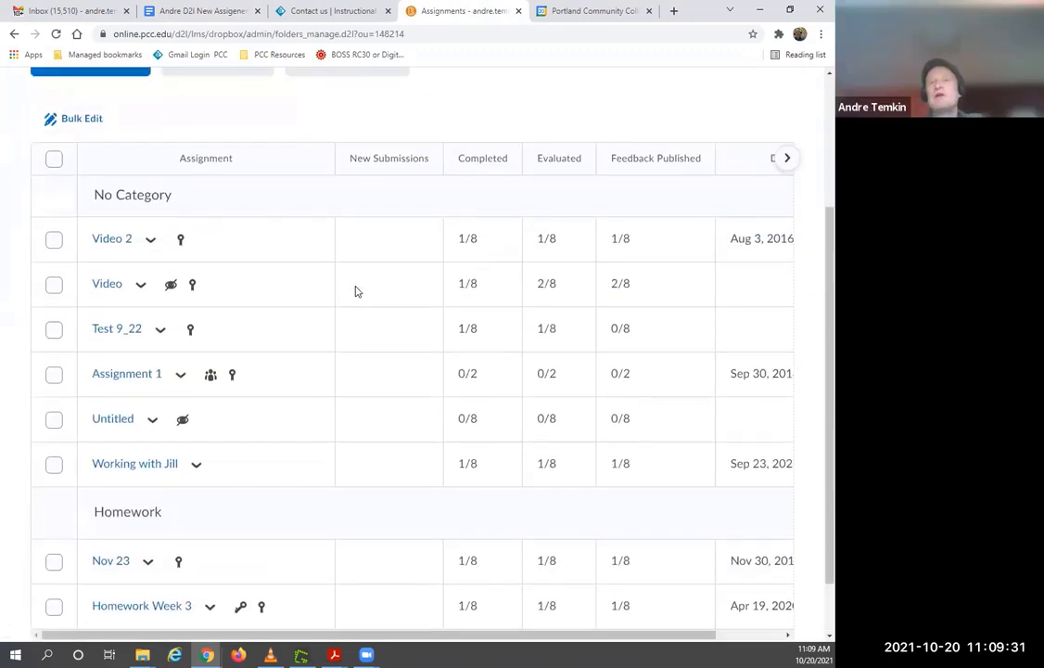
scroll(354, 291, down, 1)
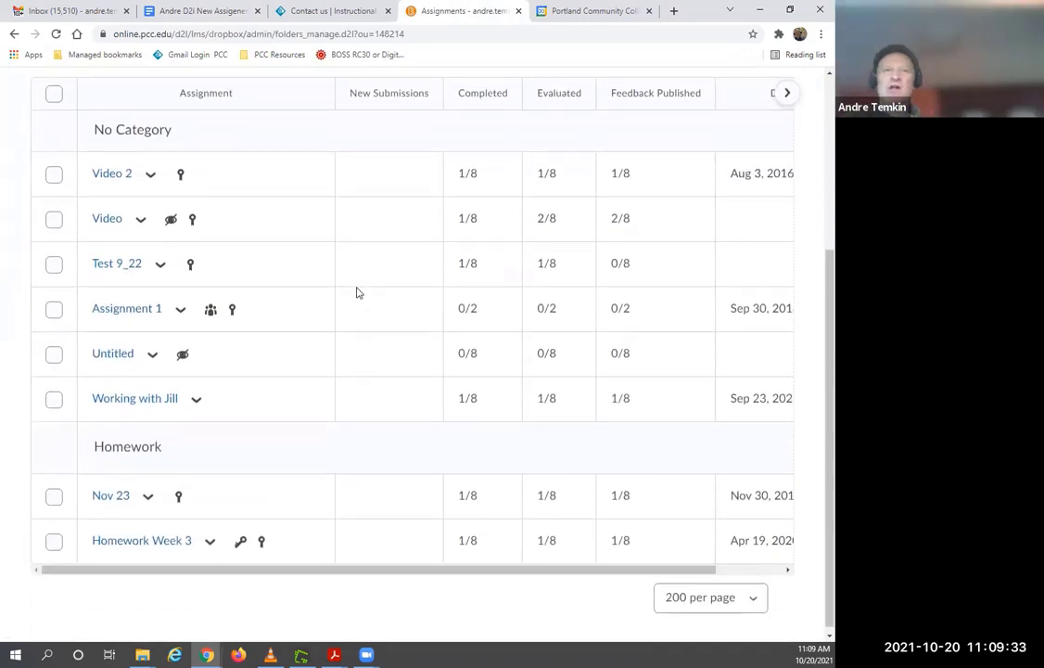
scroll(357, 290, up, 1)
scroll(359, 290, up, 2)
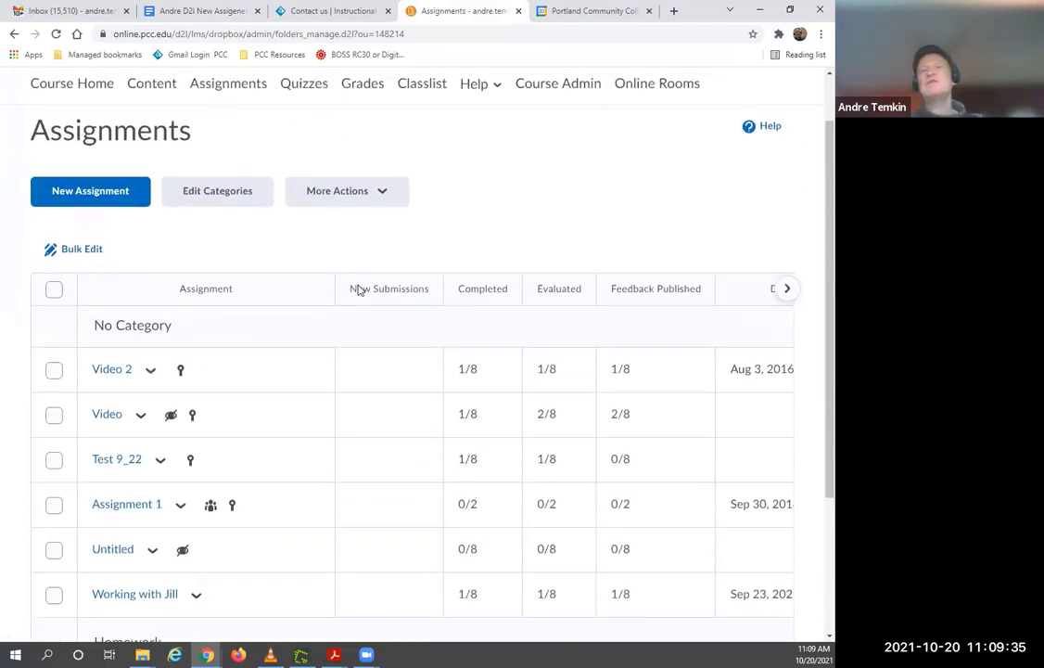
scroll(359, 291, down, 1)
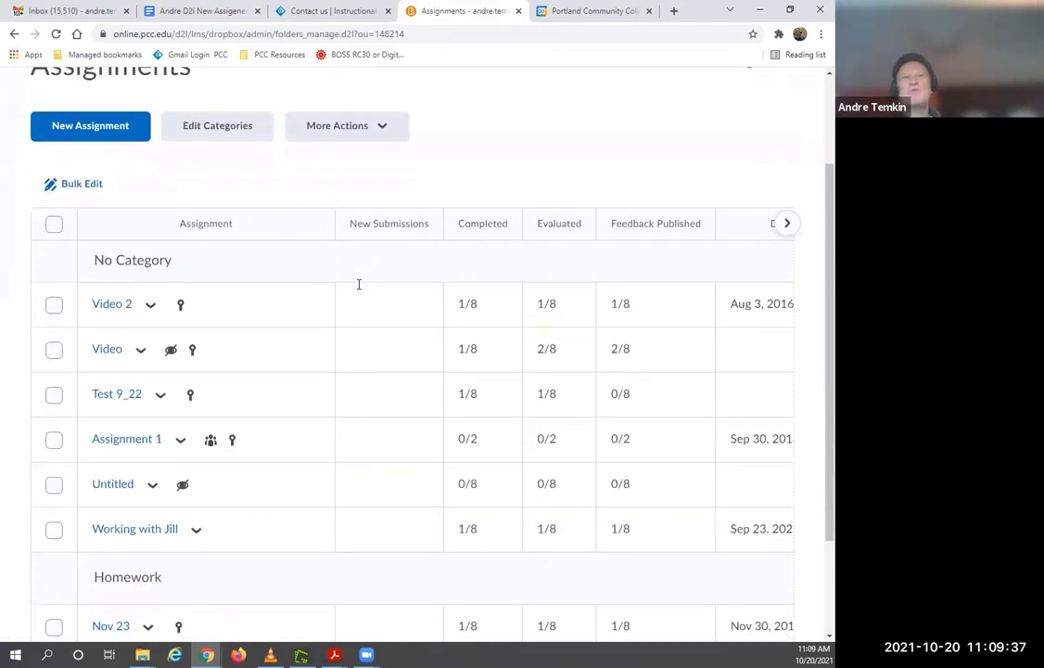
scroll(359, 284, up, 1)
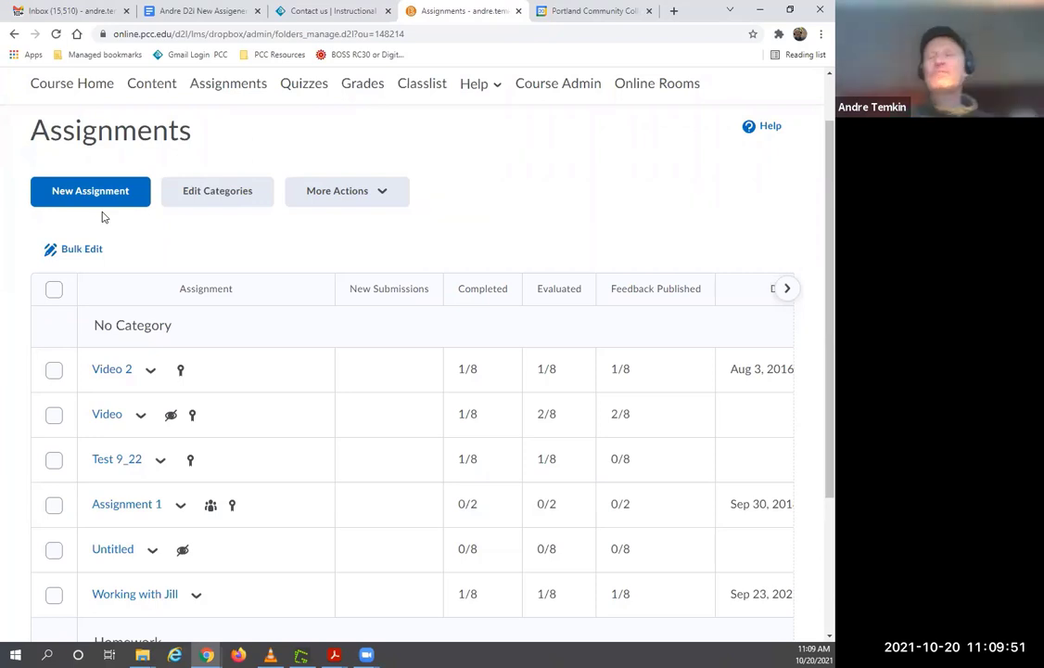
click(103, 206)
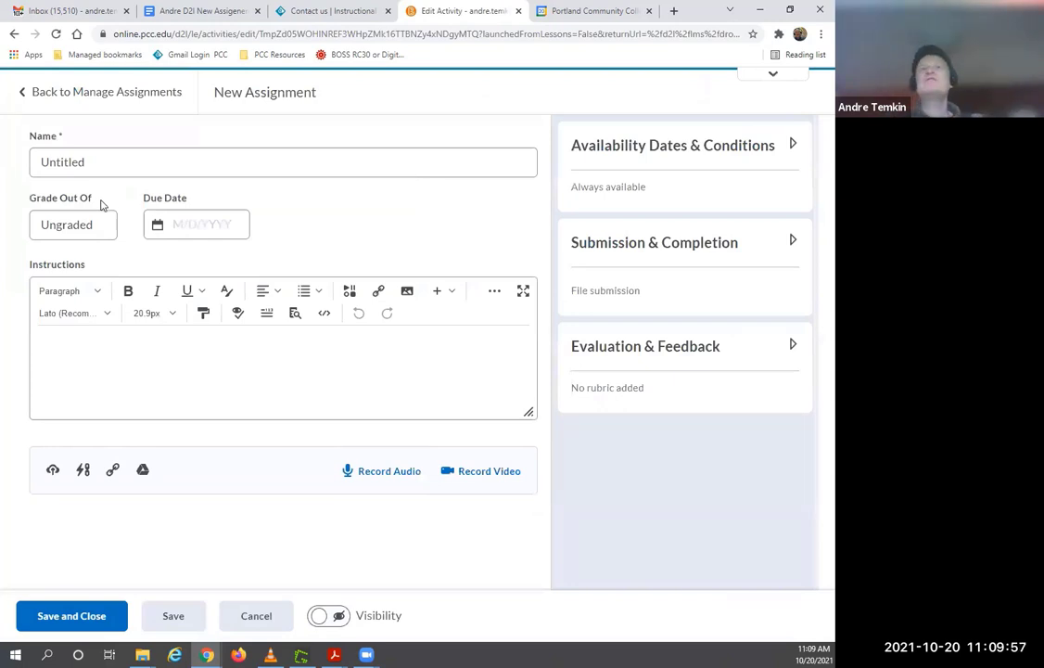
Step: Turn off the new assignment create/edit experience and submit the feedback form without choosing a reason
click(773, 76)
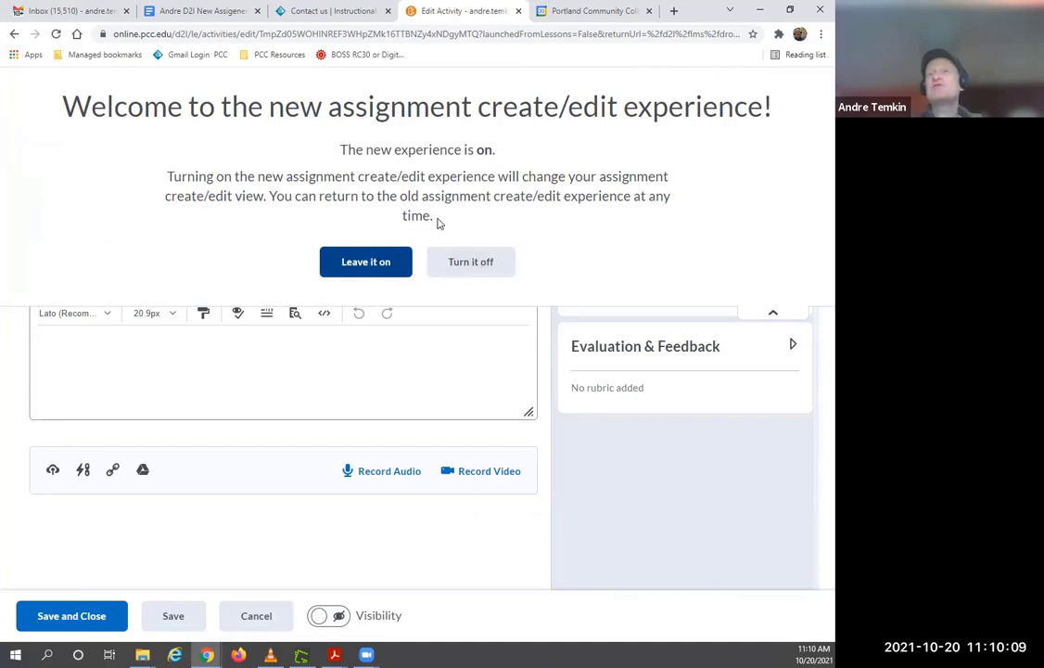
click(474, 268)
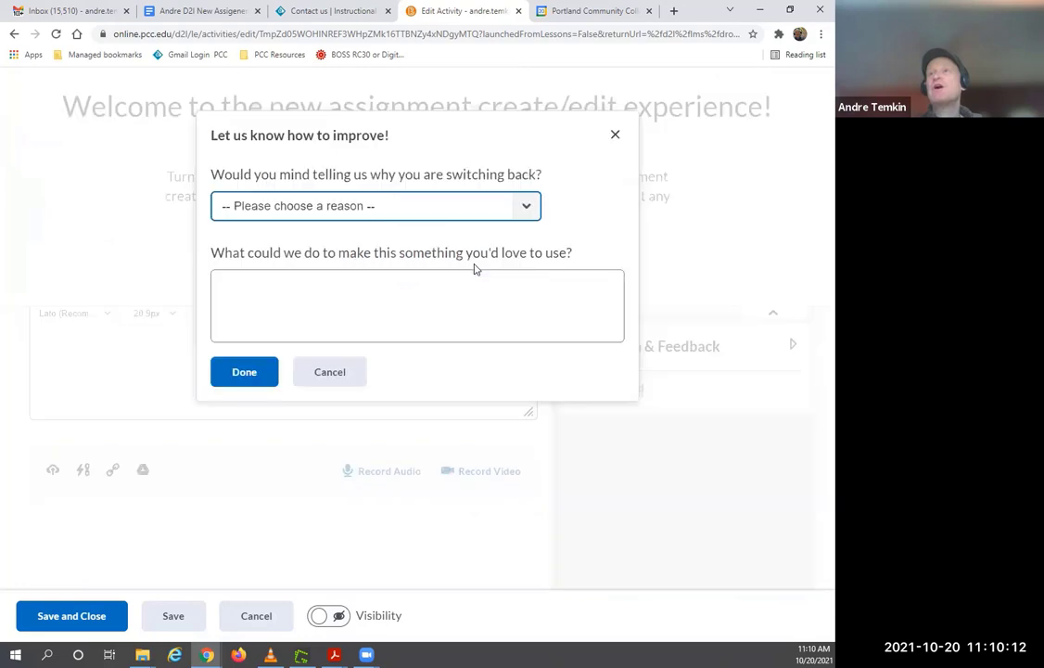
click(252, 377)
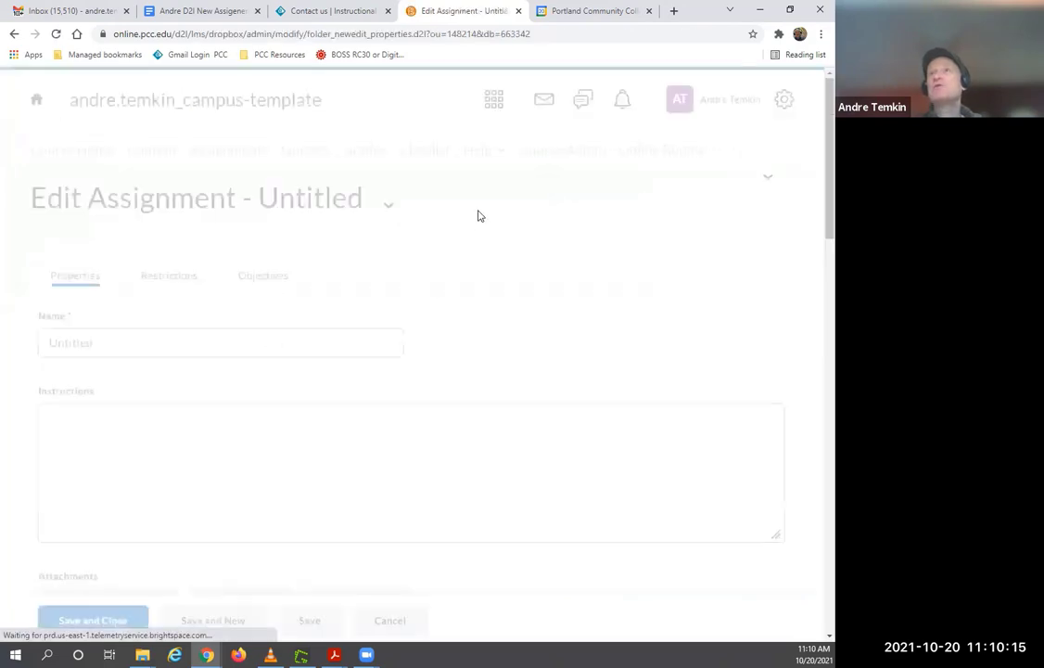
Step: Examine the old editor's Properties page, including the name, instructions, attachments, submission and categorization settings
scroll(322, 304, down, 3)
scroll(322, 304, down, 10)
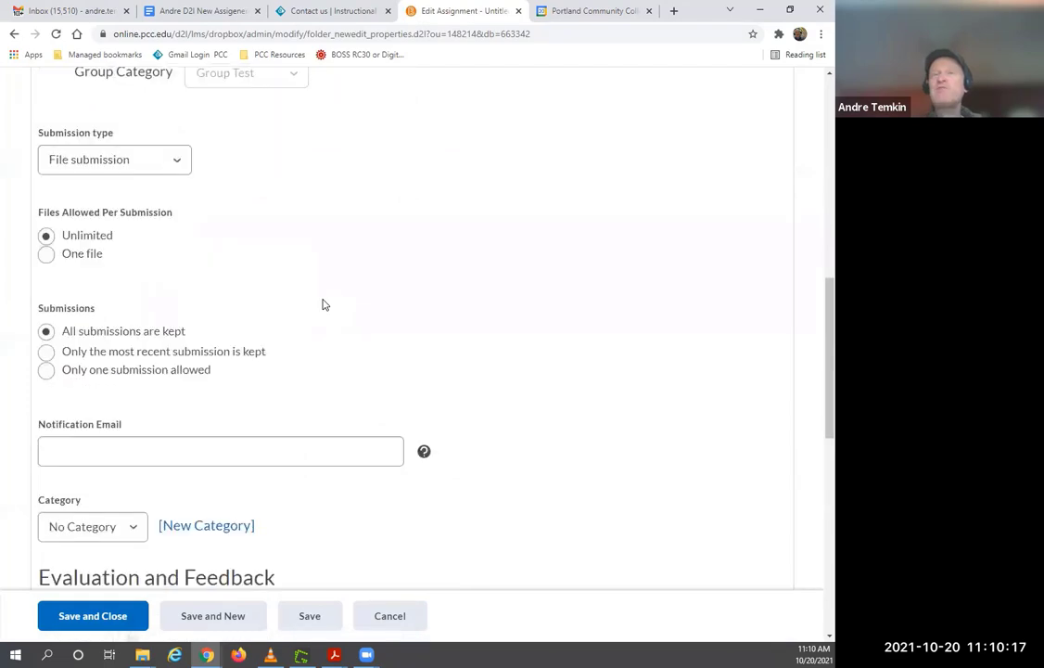
scroll(322, 304, down, 2)
scroll(323, 304, up, 15)
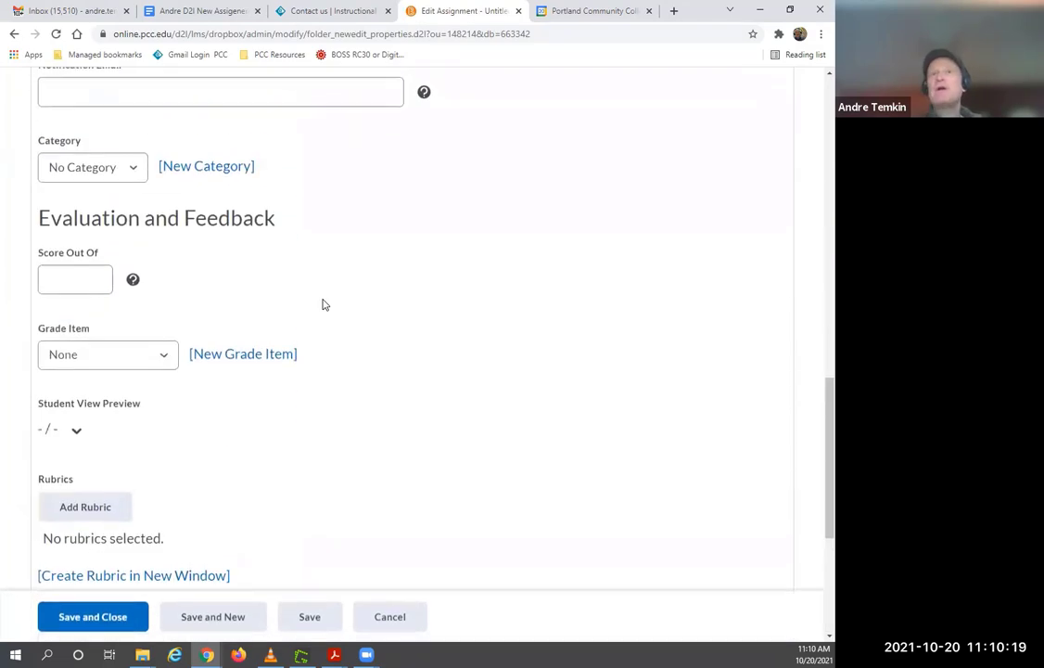
scroll(322, 304, up, 2)
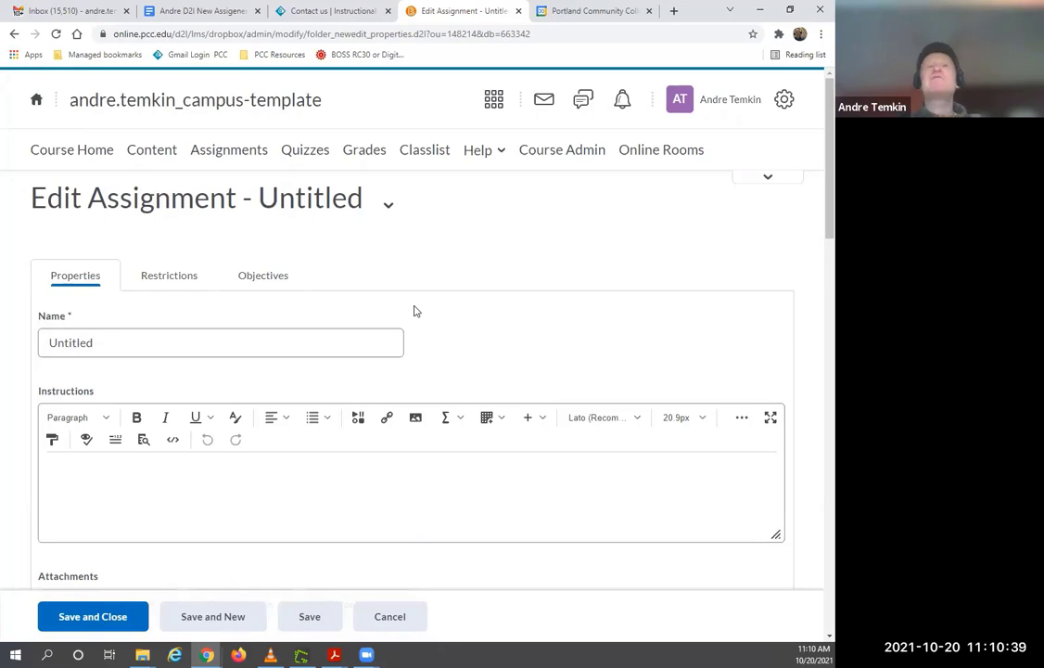
scroll(415, 310, down, 3)
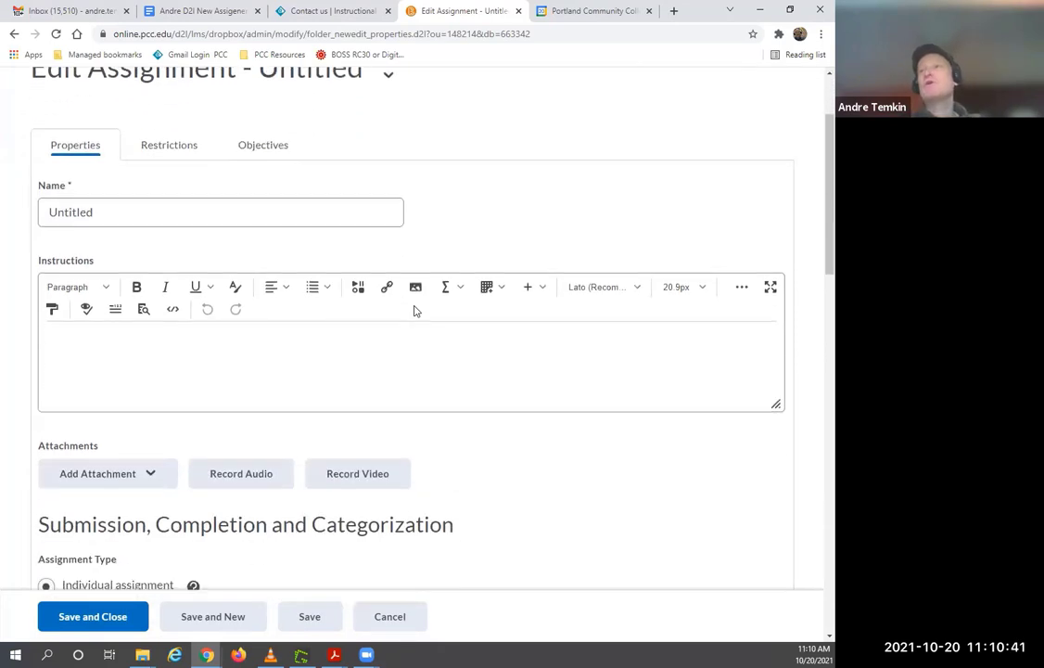
scroll(361, 192, up, 2)
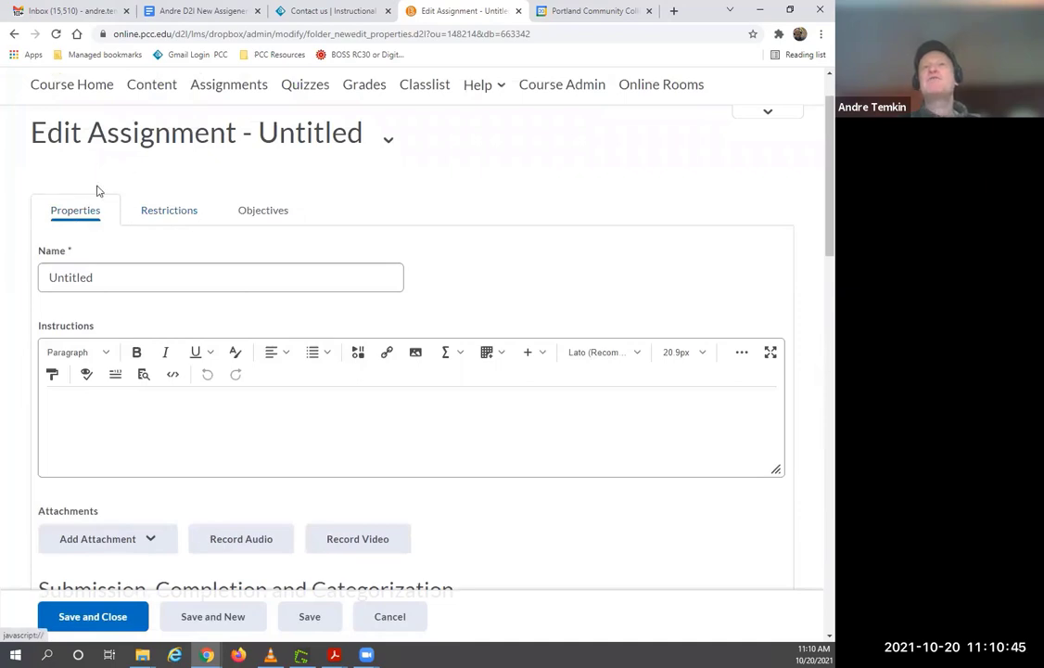
scroll(315, 237, down, 6)
scroll(331, 243, down, 6)
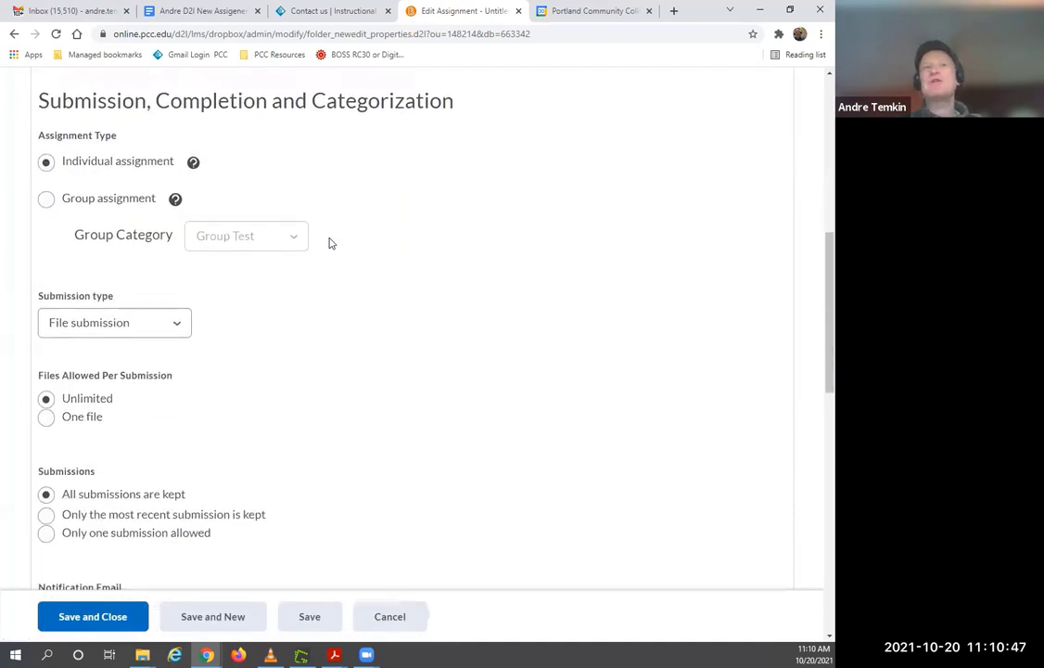
scroll(334, 244, down, 5)
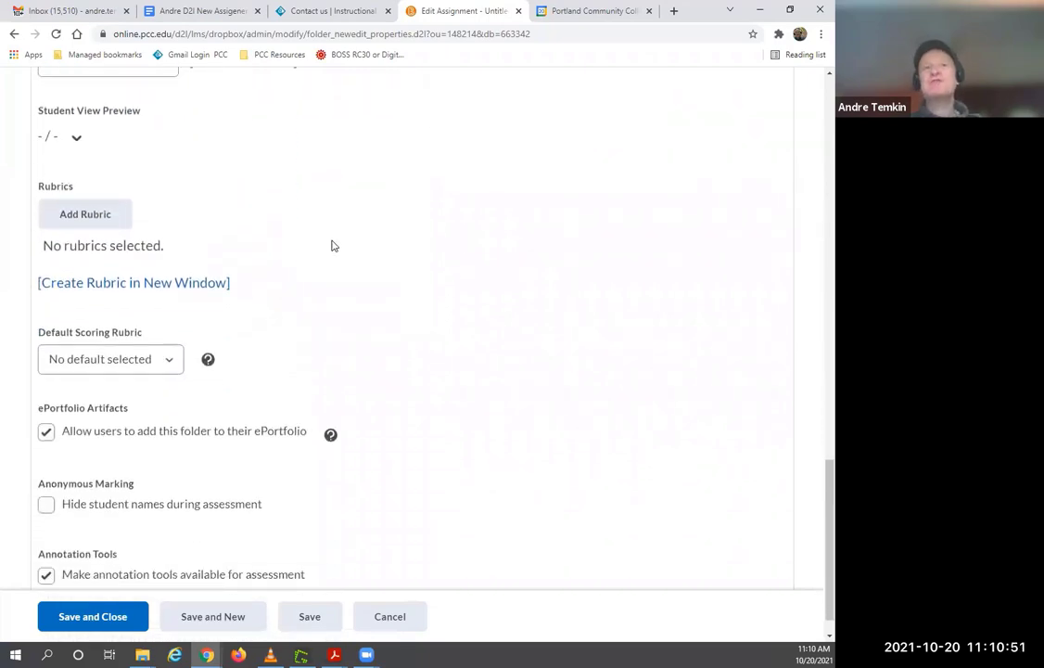
scroll(333, 246, down, 1)
scroll(331, 243, up, 9)
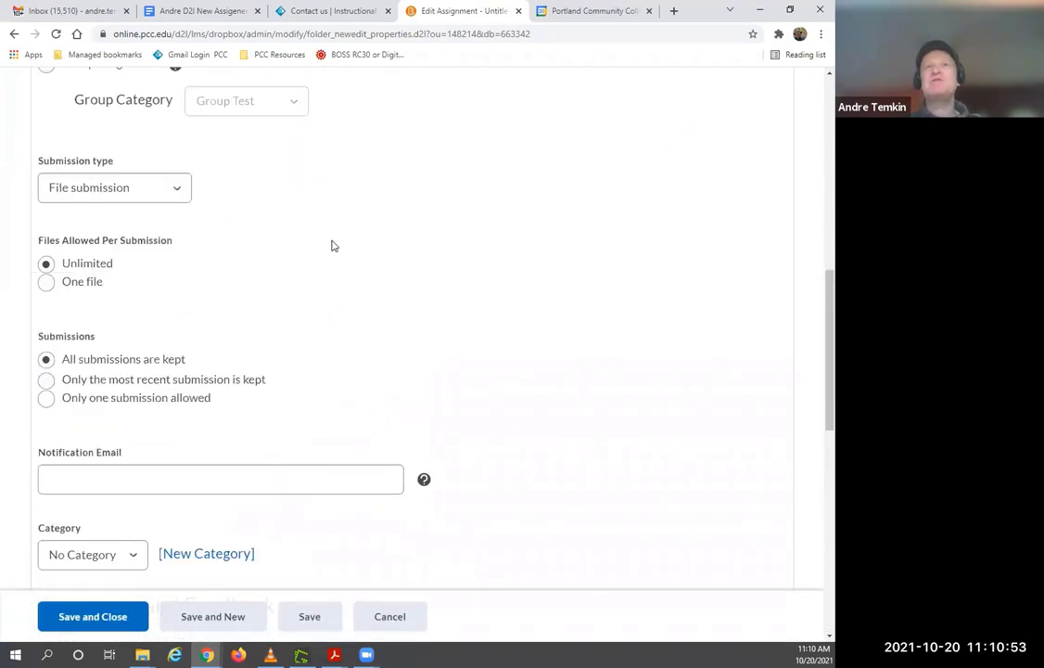
Step: Inspect the Evaluation and Feedback section's Score Out Of field and the available Grade Item choices
scroll(331, 243, down, 7)
scroll(100, 179, up, 1)
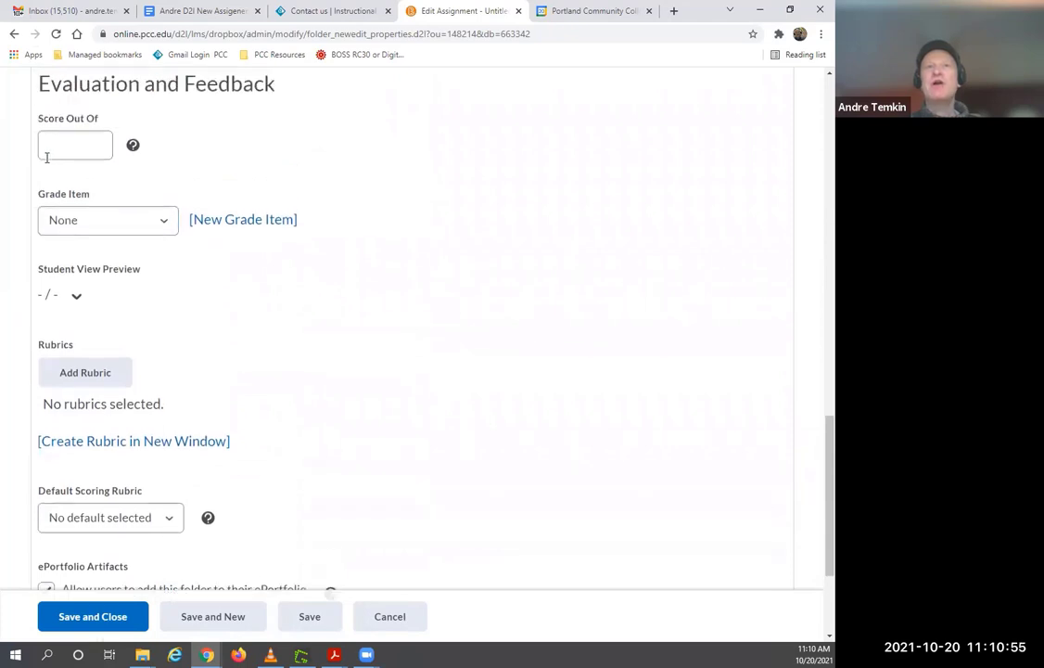
click(74, 144)
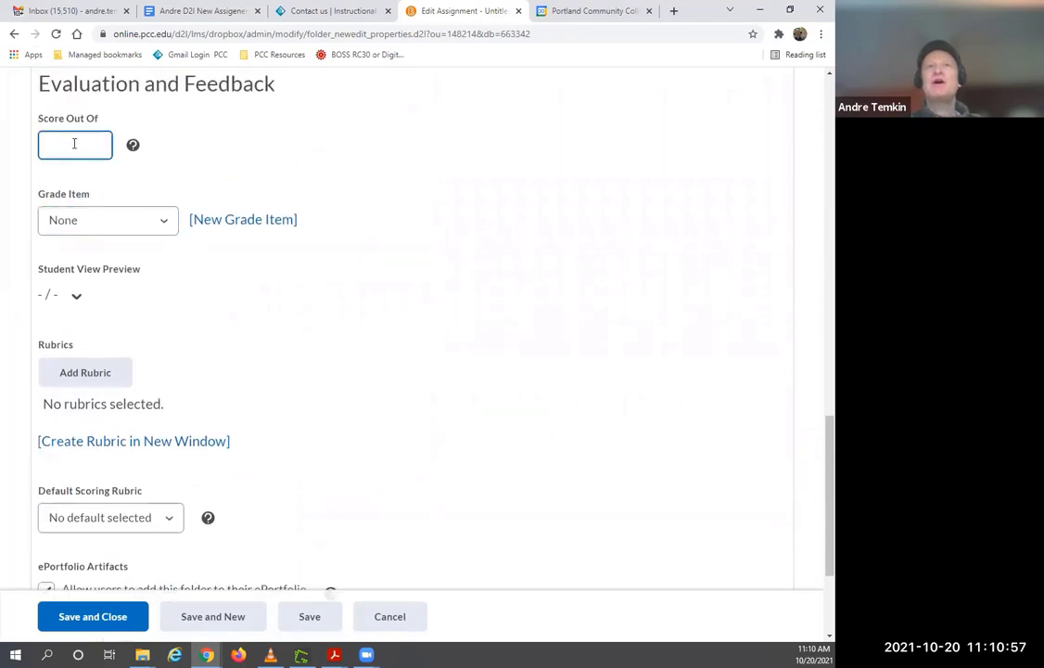
click(124, 223)
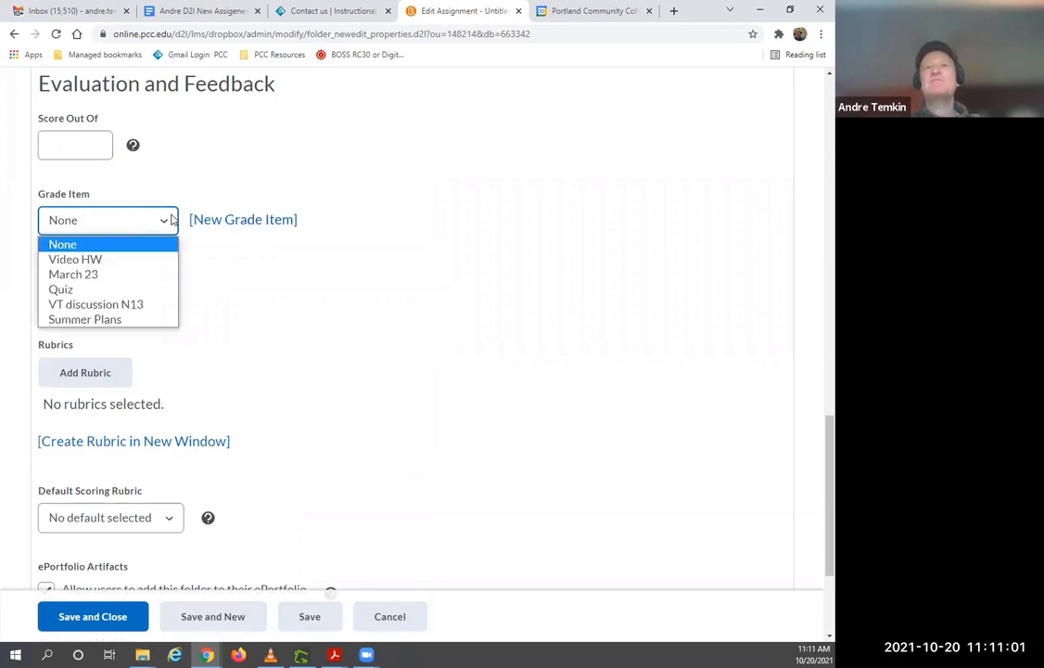
click(256, 326)
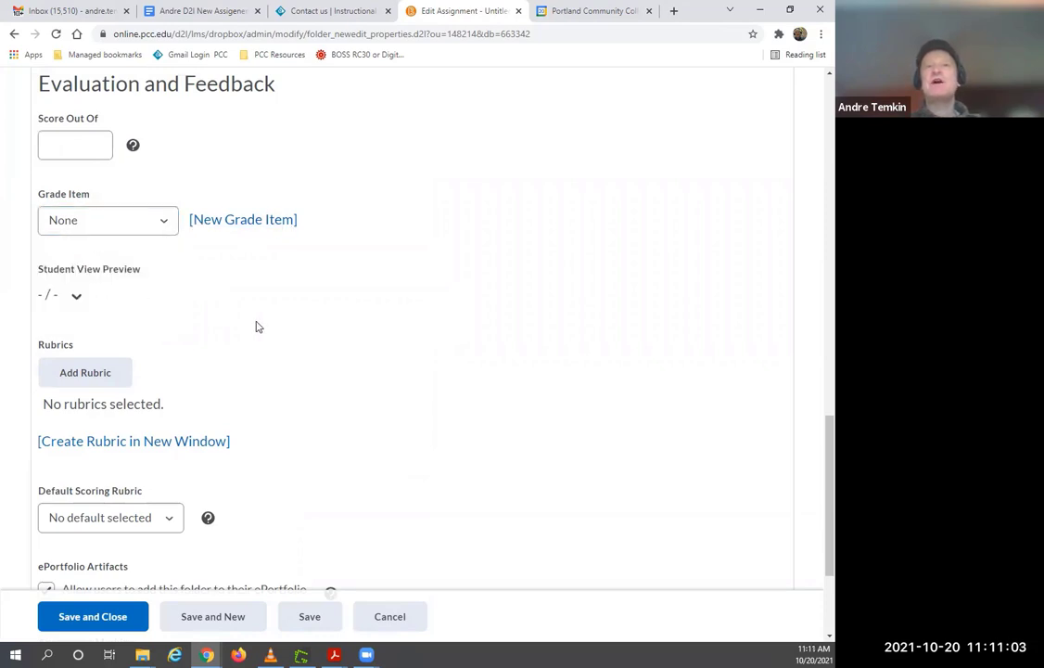
scroll(258, 326, up, 1)
scroll(258, 326, up, 15)
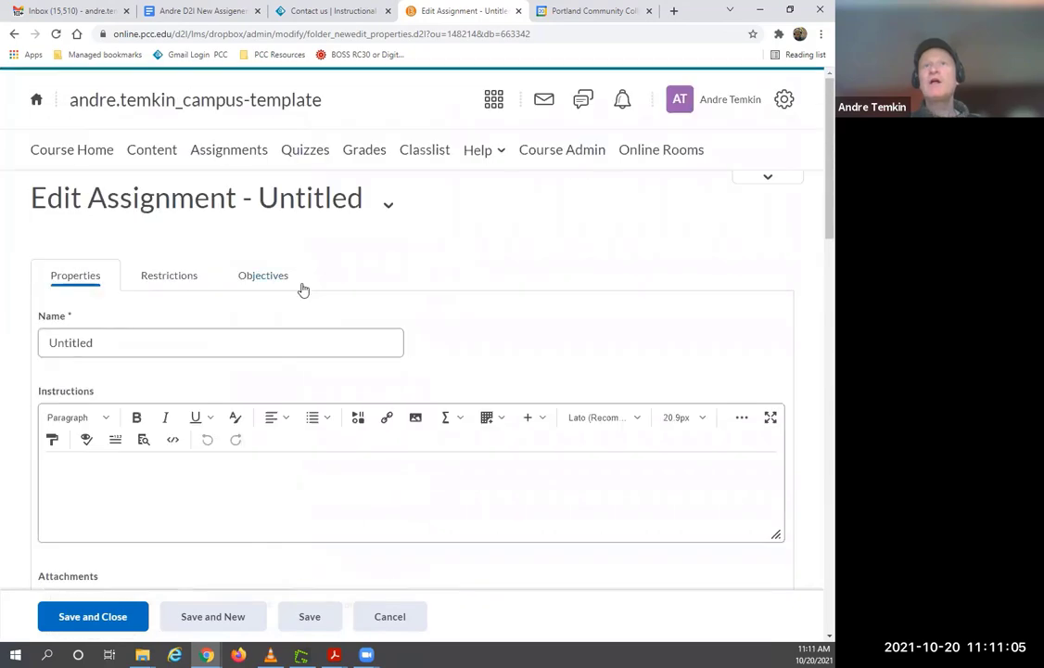
Step: Review the assignment's Restrictions settings for visibility, due date, availability, release conditions and special access
click(167, 280)
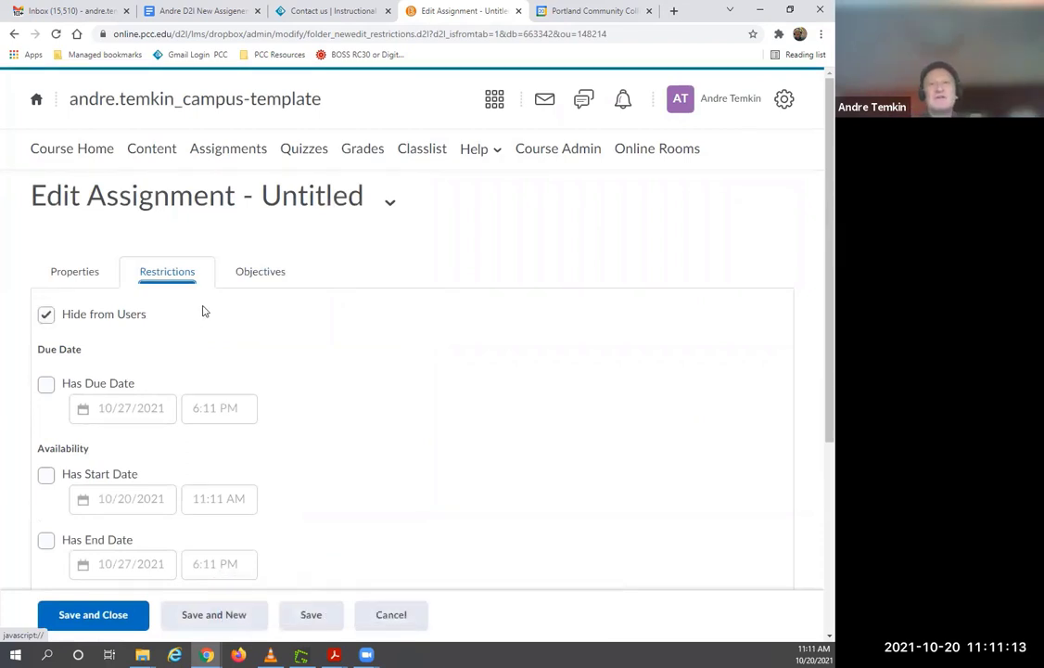
scroll(191, 341, down, 5)
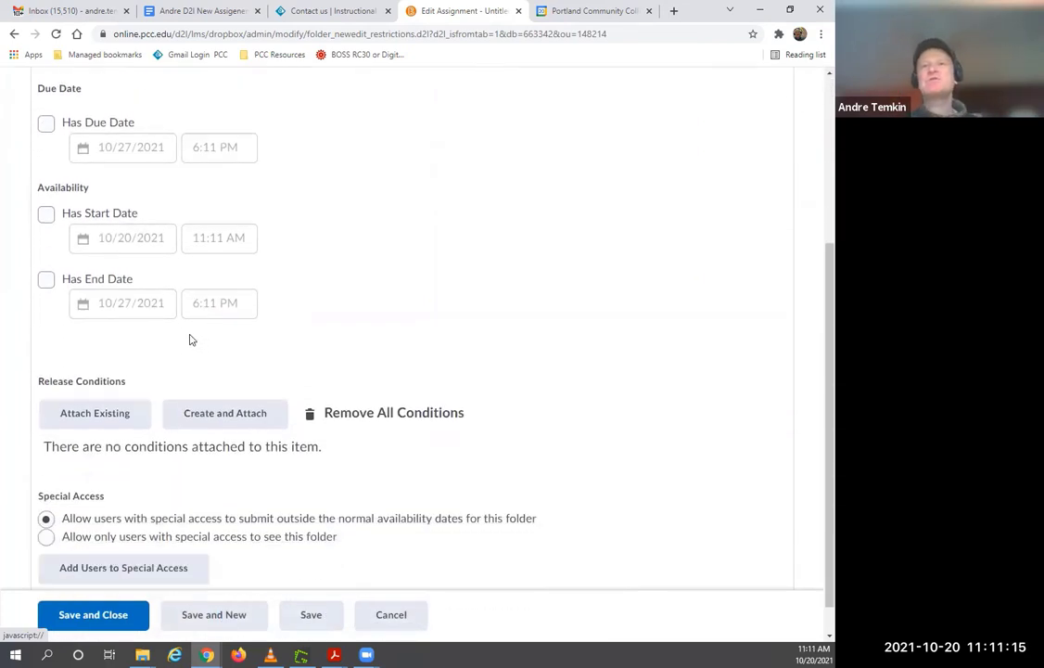
scroll(195, 344, up, 5)
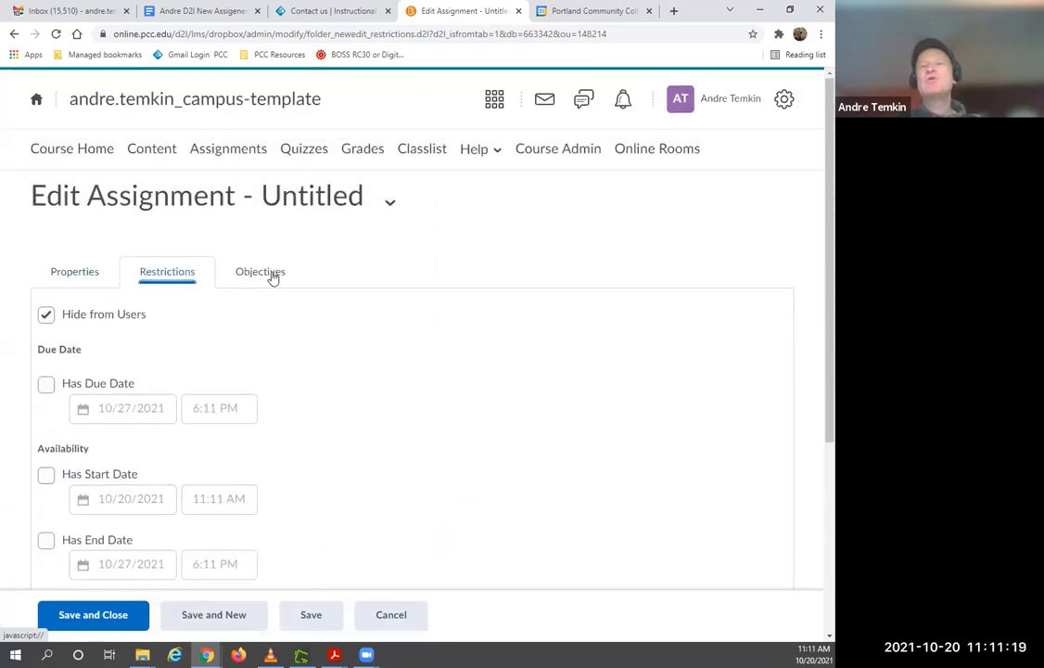
Step: Return to the assignment's Properties and look over its submission, category and grading fields again
click(77, 275)
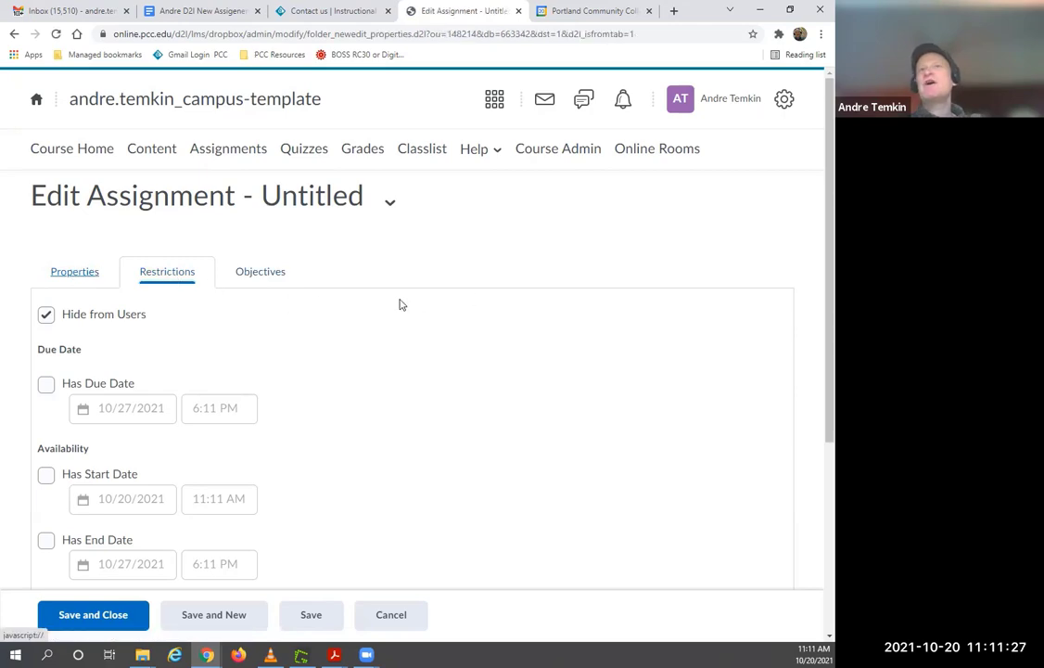
scroll(292, 334, down, 6)
scroll(99, 200, up, 5)
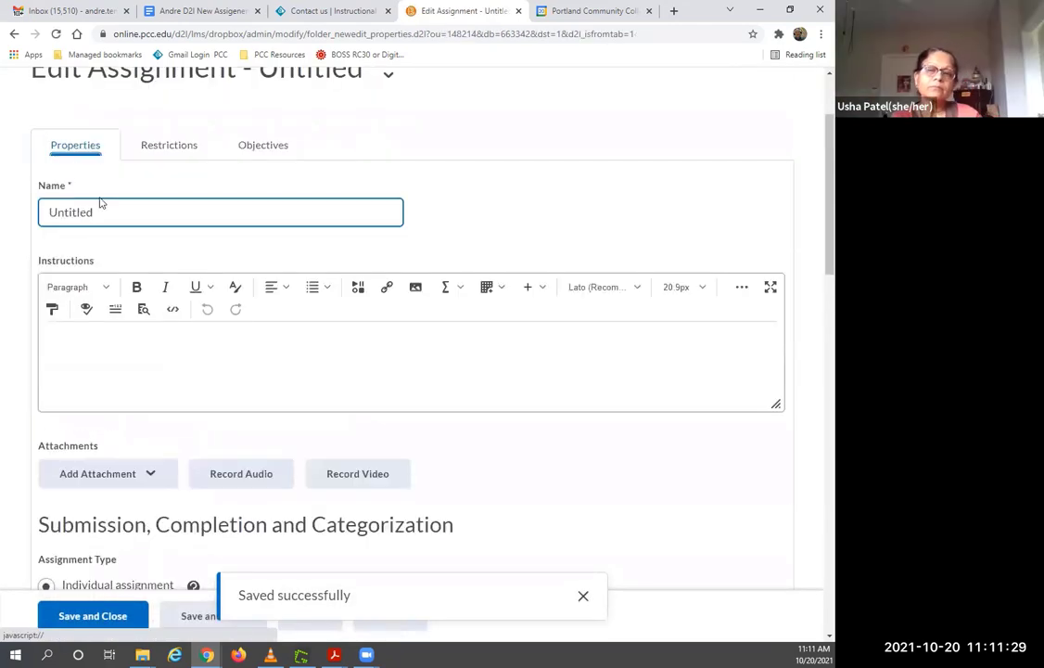
scroll(137, 248, down, 6)
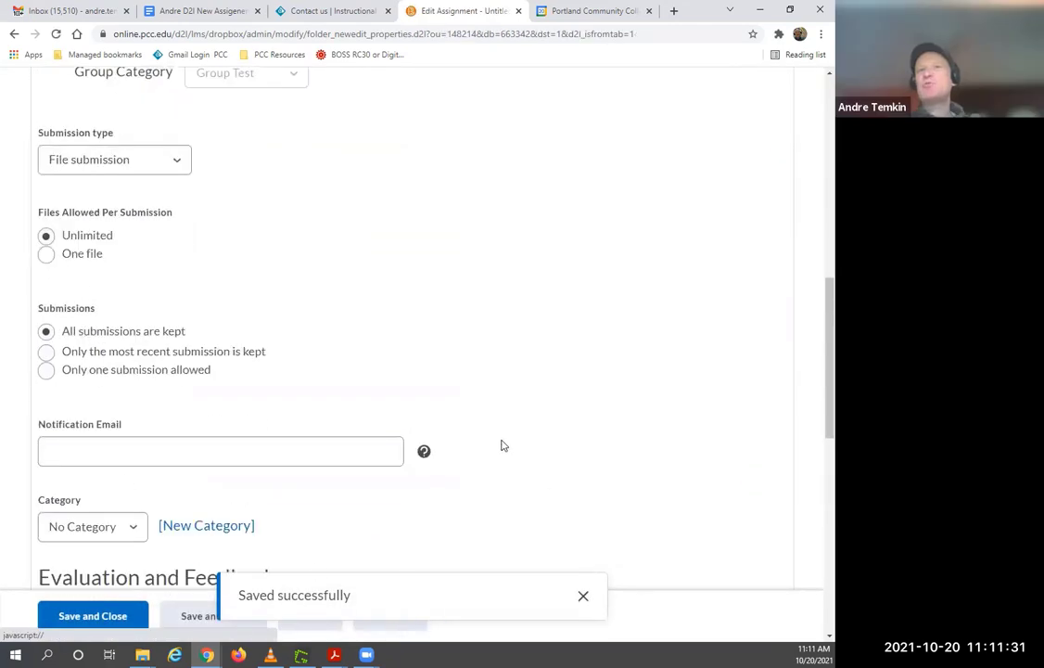
scroll(501, 442, down, 1)
scroll(490, 426, down, 2)
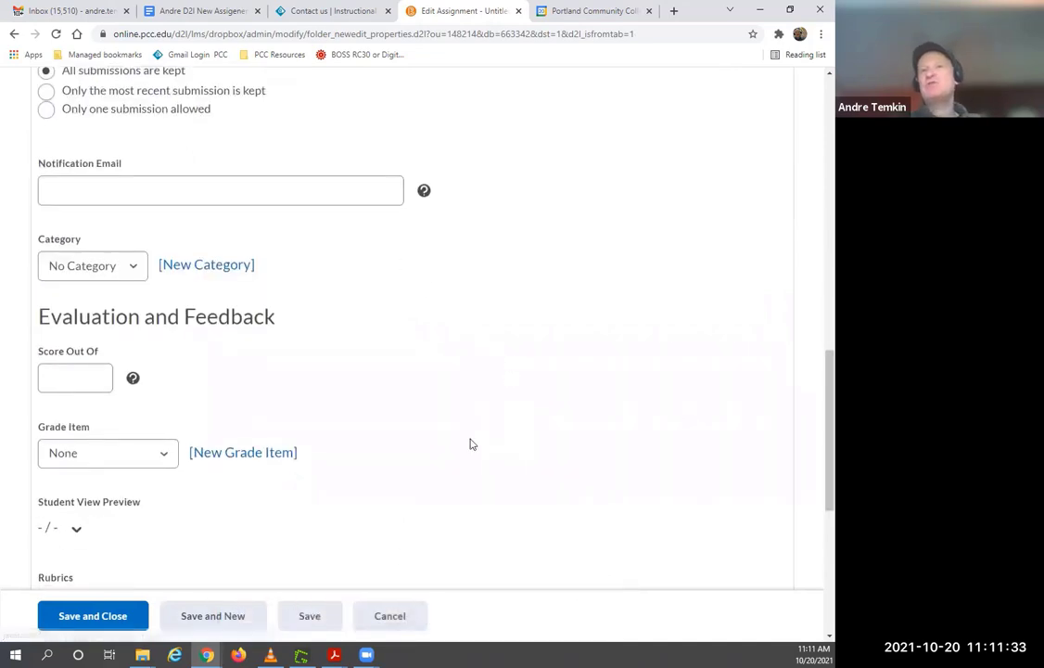
scroll(469, 441, down, 4)
scroll(468, 442, up, 5)
scroll(470, 443, up, 10)
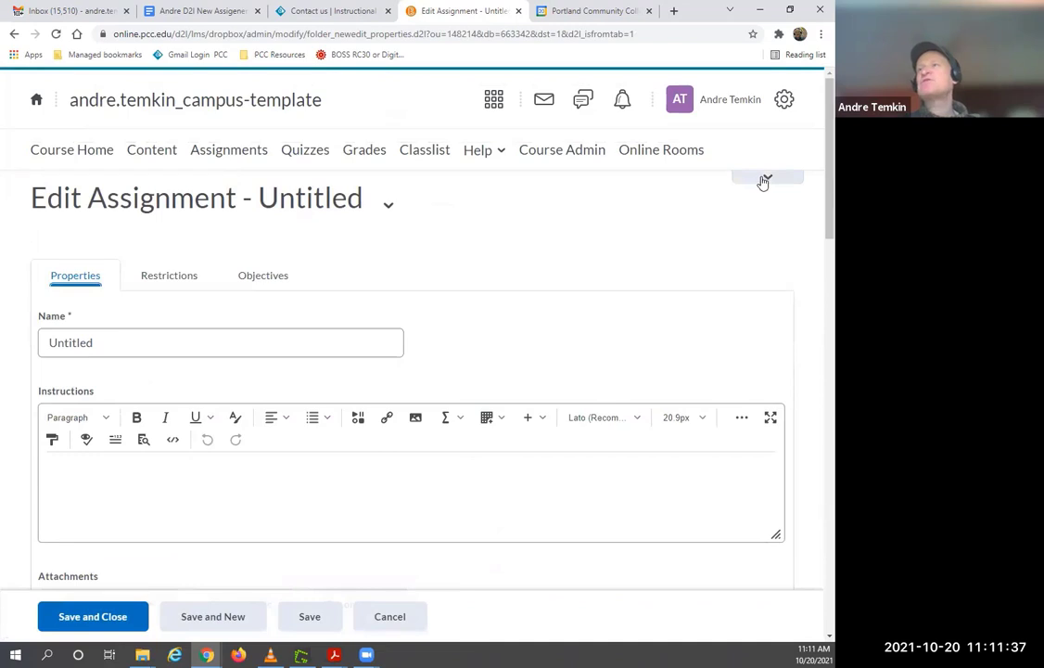
Step: Turn the new assignment create/edit experience back on for the Untitled assignment
click(763, 182)
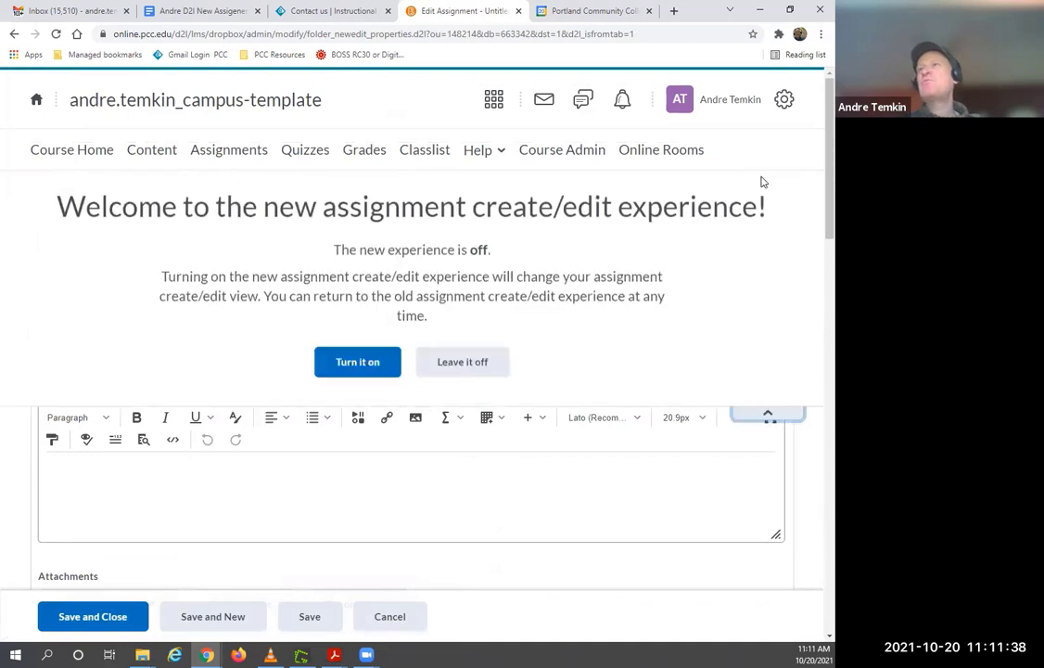
click(355, 366)
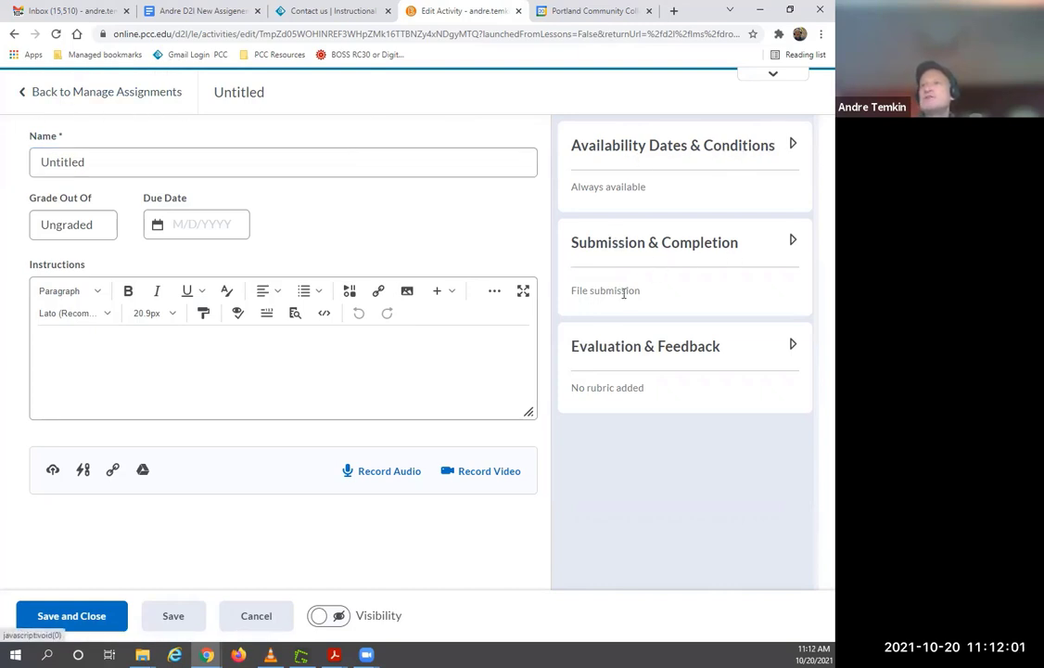
Step: Look over the Availability Dates & Conditions, Submission & Completion, and Evaluation & Feedback sections of the new assignment page
click(794, 146)
click(794, 145)
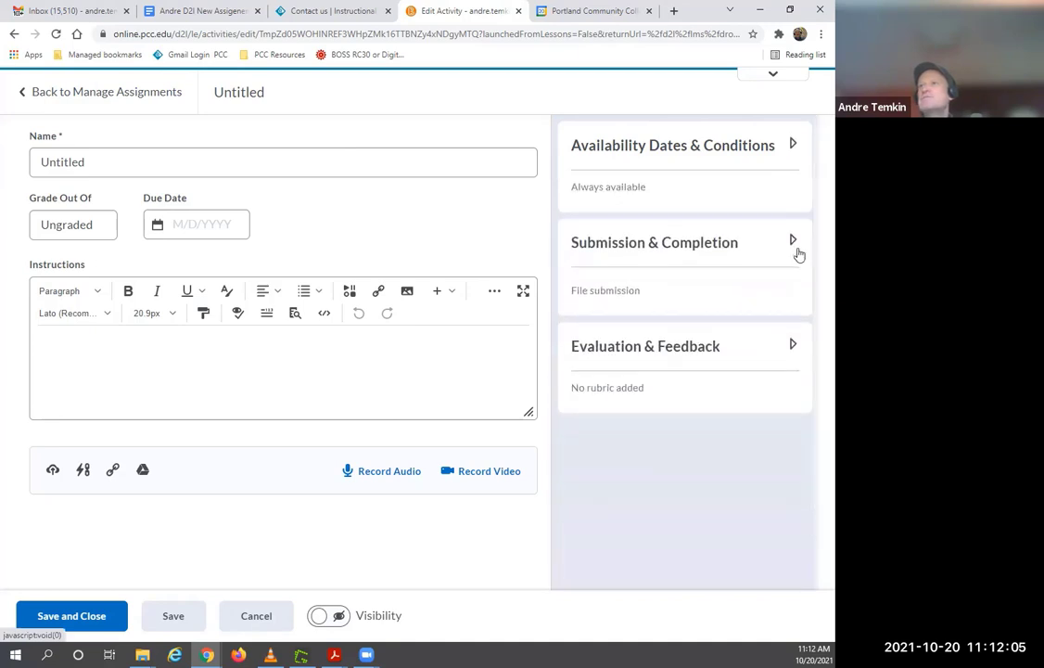
click(794, 247)
click(793, 247)
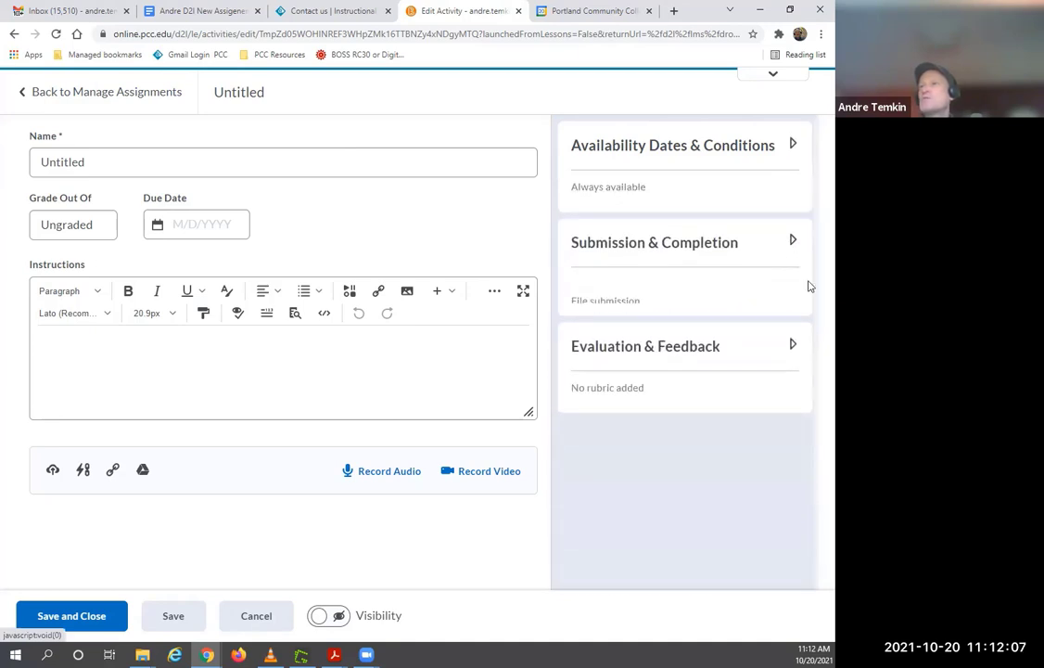
click(793, 347)
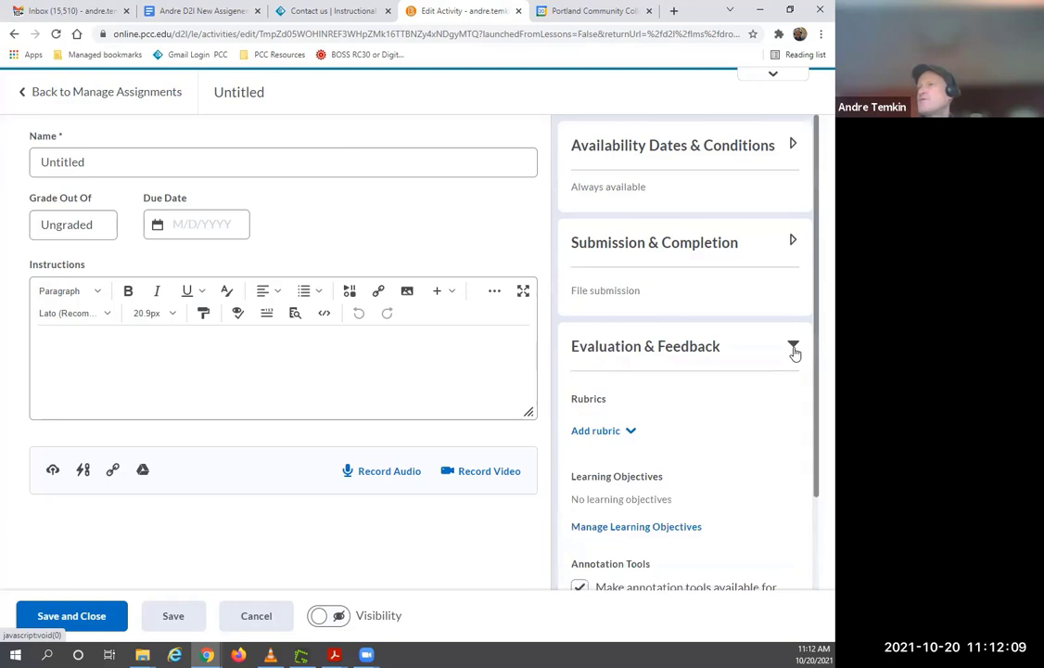
click(793, 347)
click(792, 347)
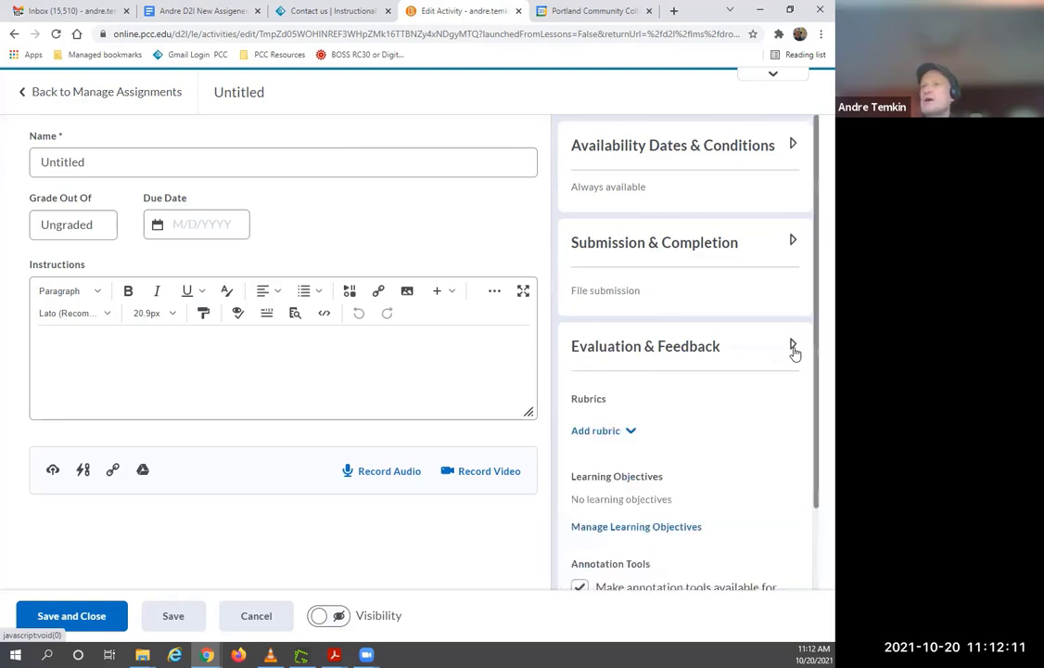
click(793, 245)
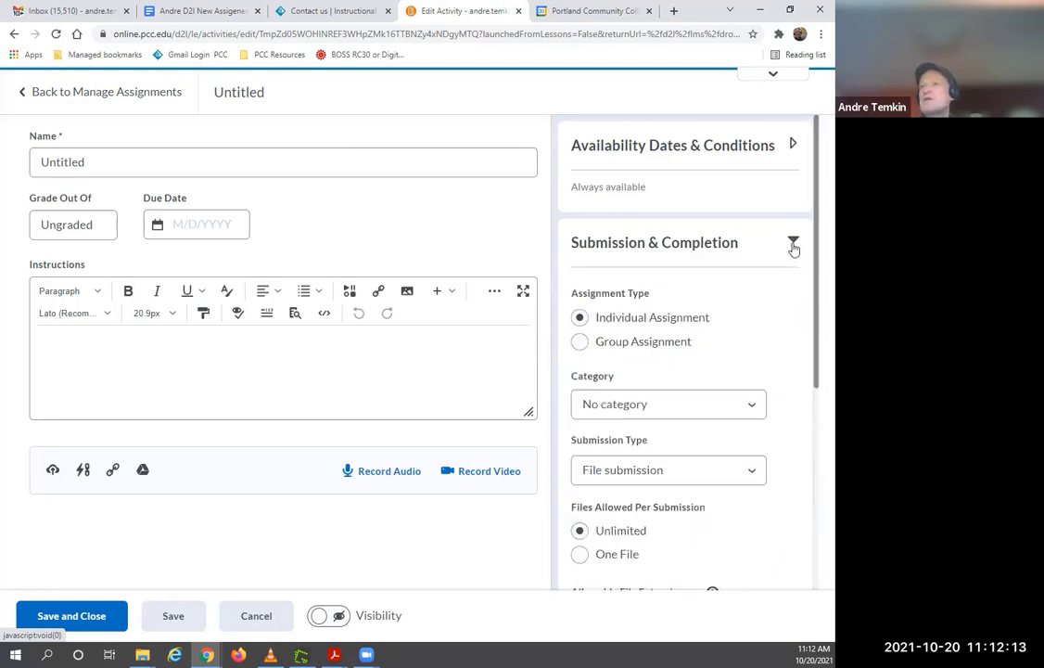
click(793, 245)
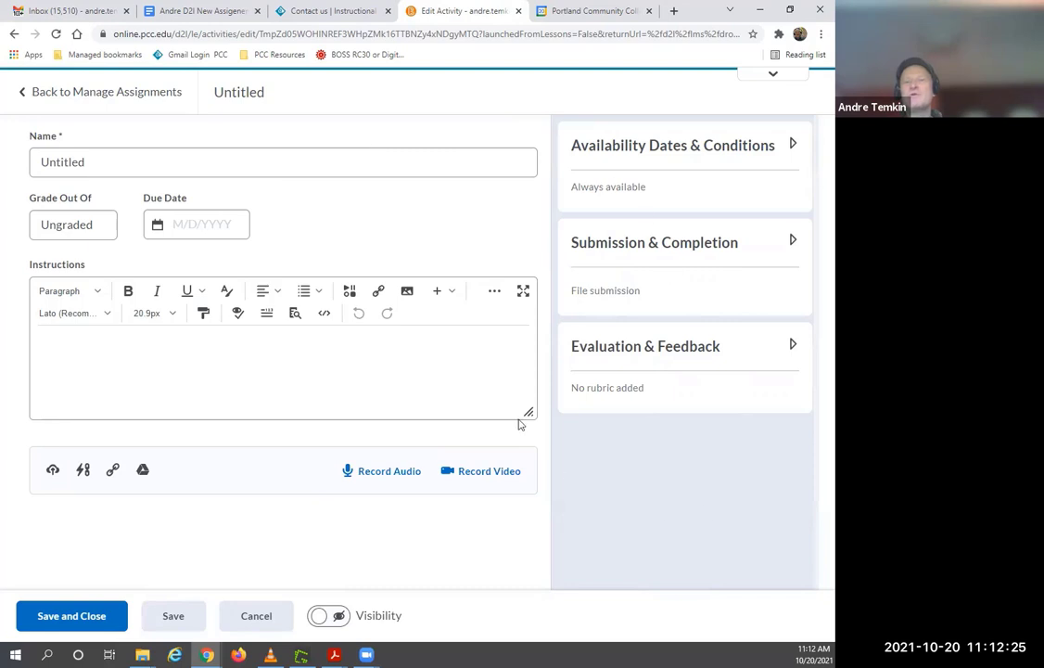
Step: Name the assignment "Oct 10th Assignment"
click(196, 169)
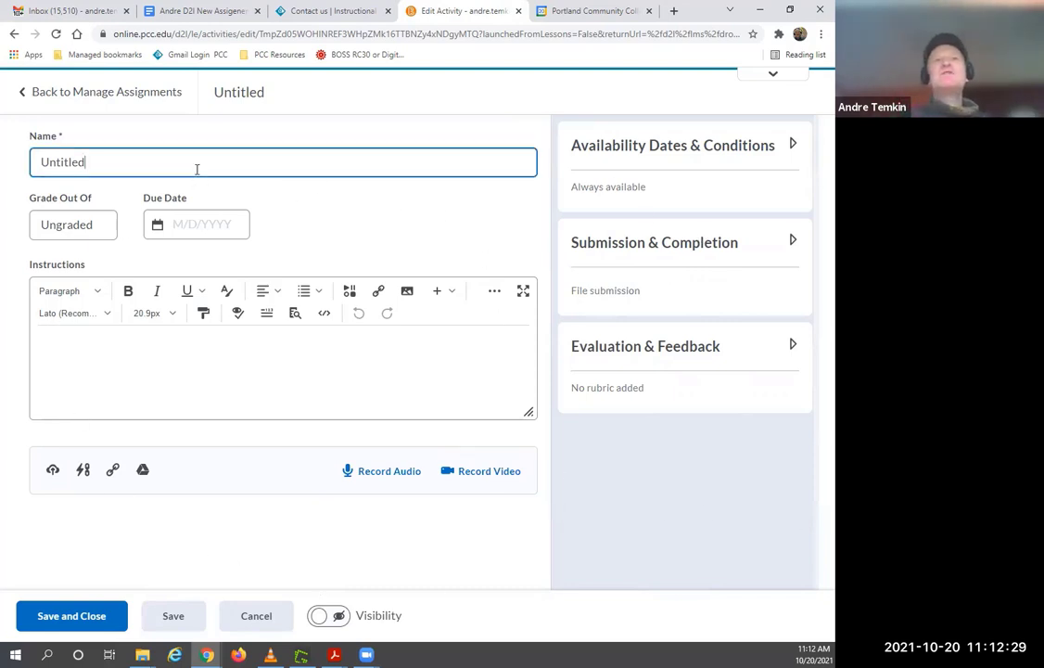
drag(107, 168, 38, 164)
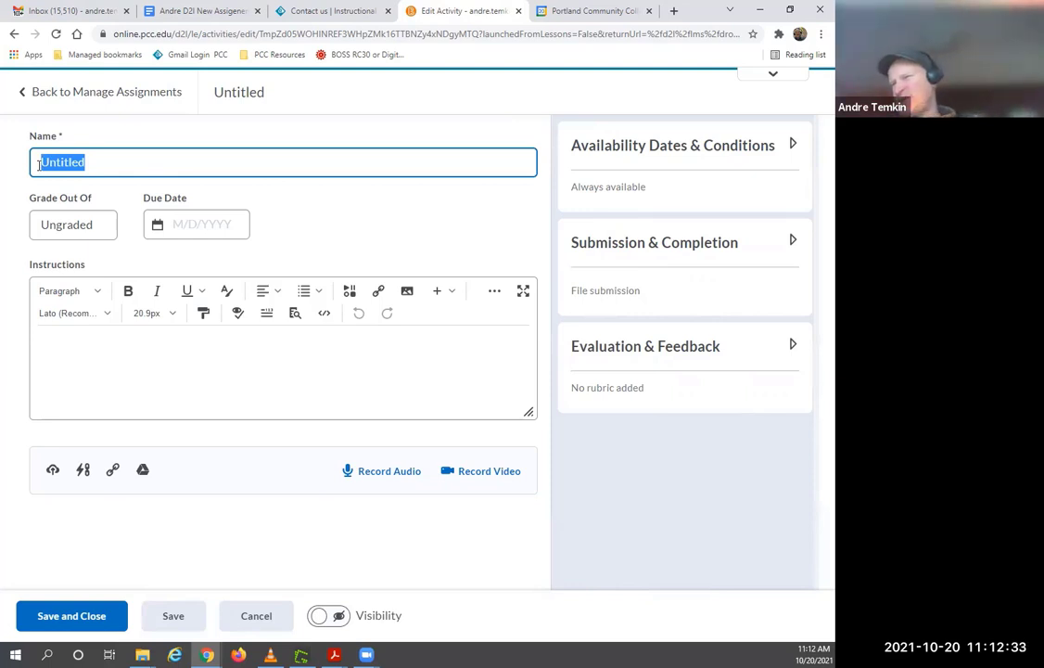
text(O)
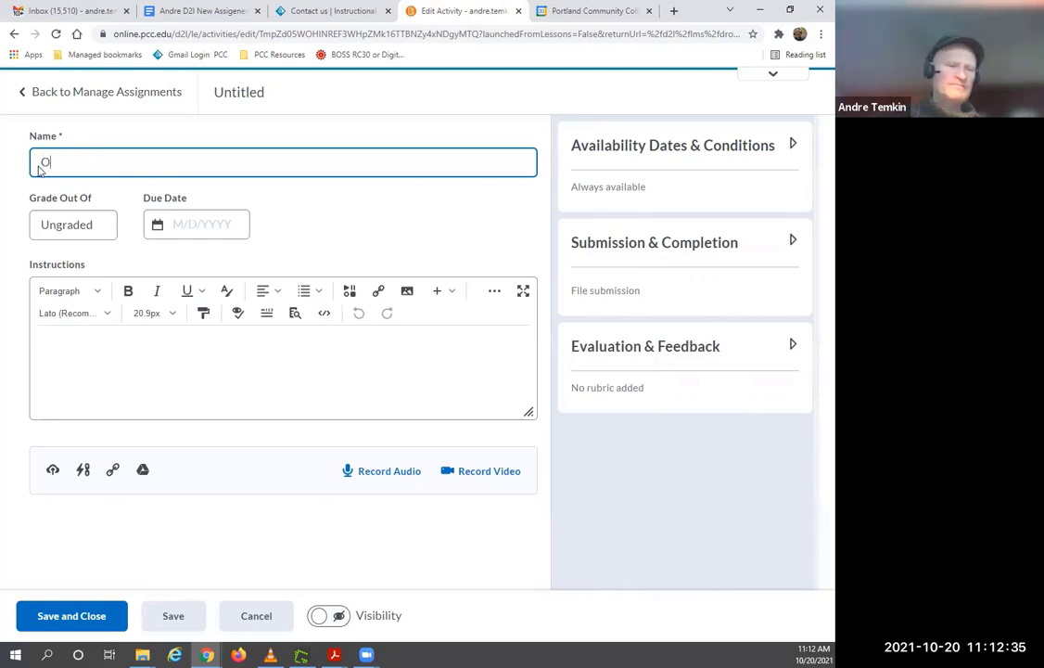
text(ct 10th)
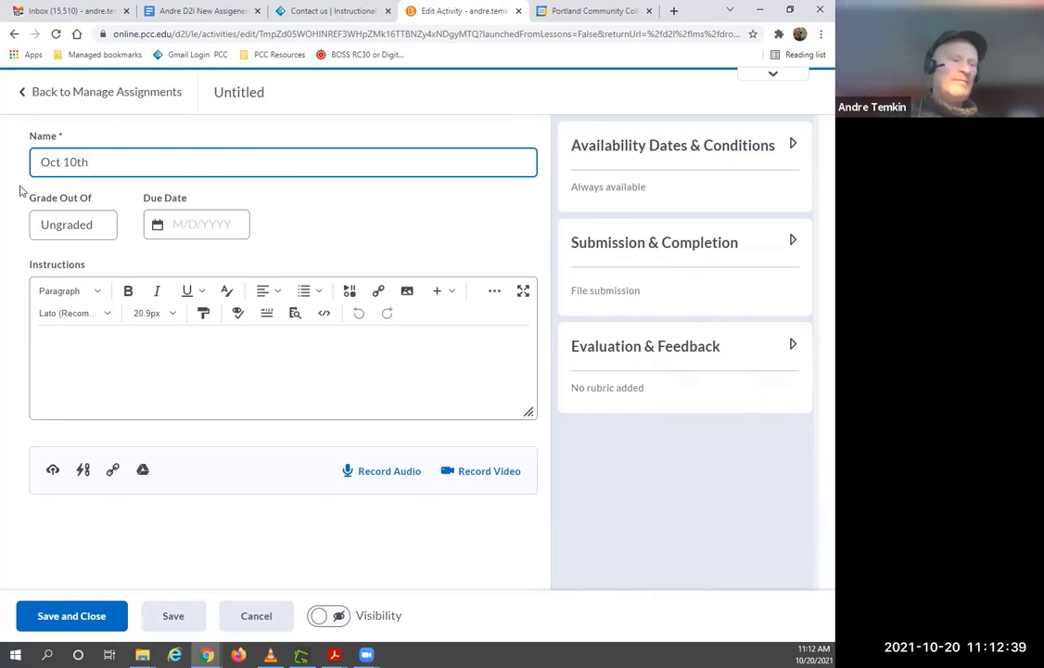
text( As)
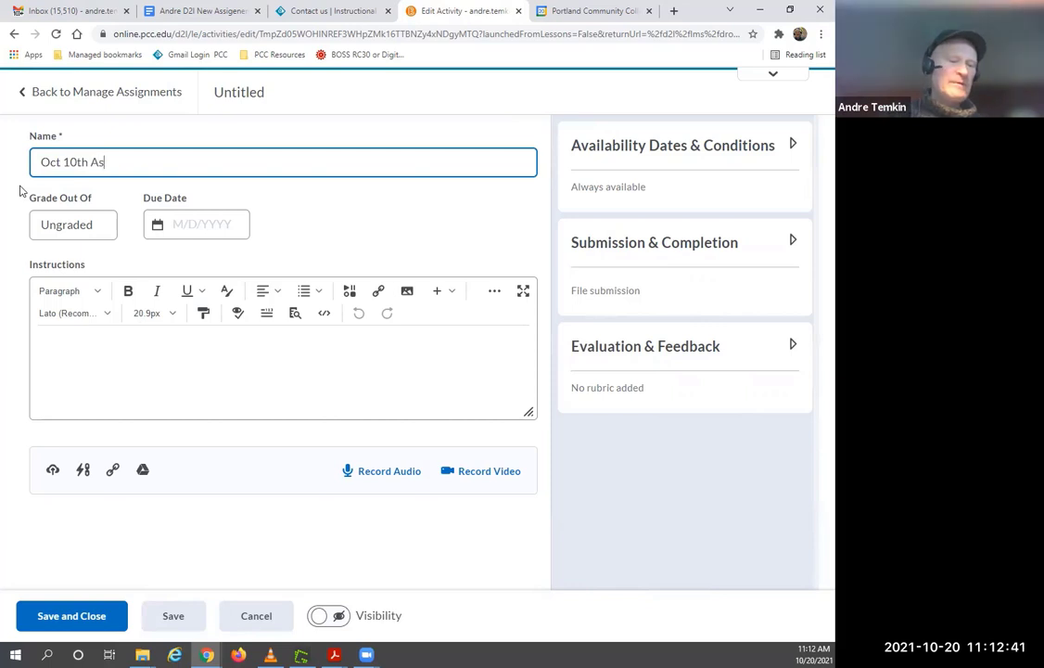
text(signment)
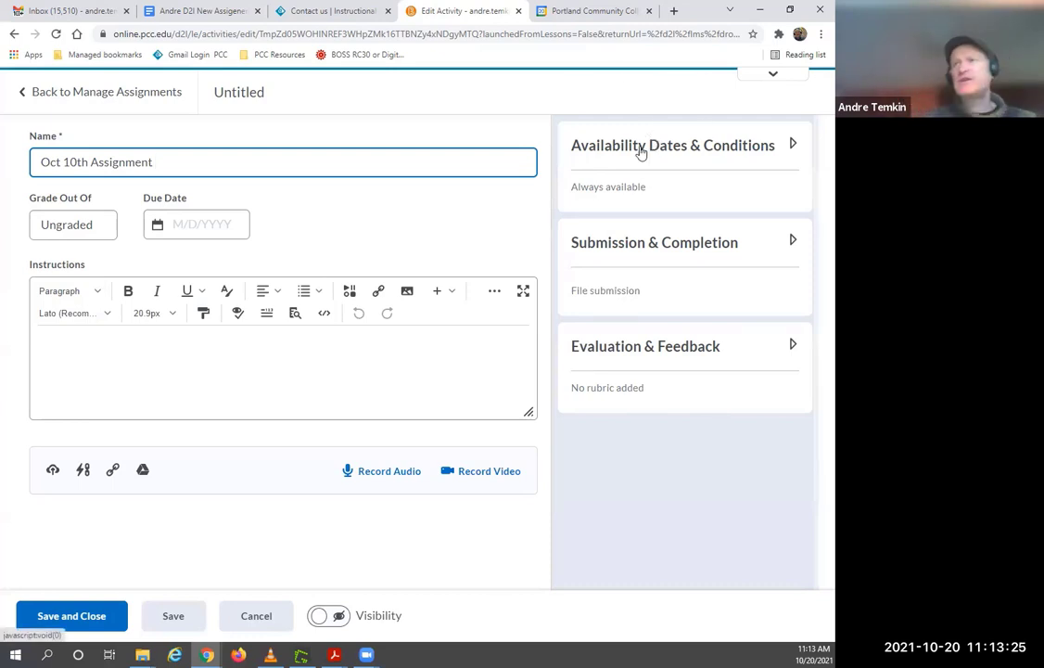
Step: Try a Grade Out Of value of 25 points for the assignment and reset it to Ungraded
click(64, 230)
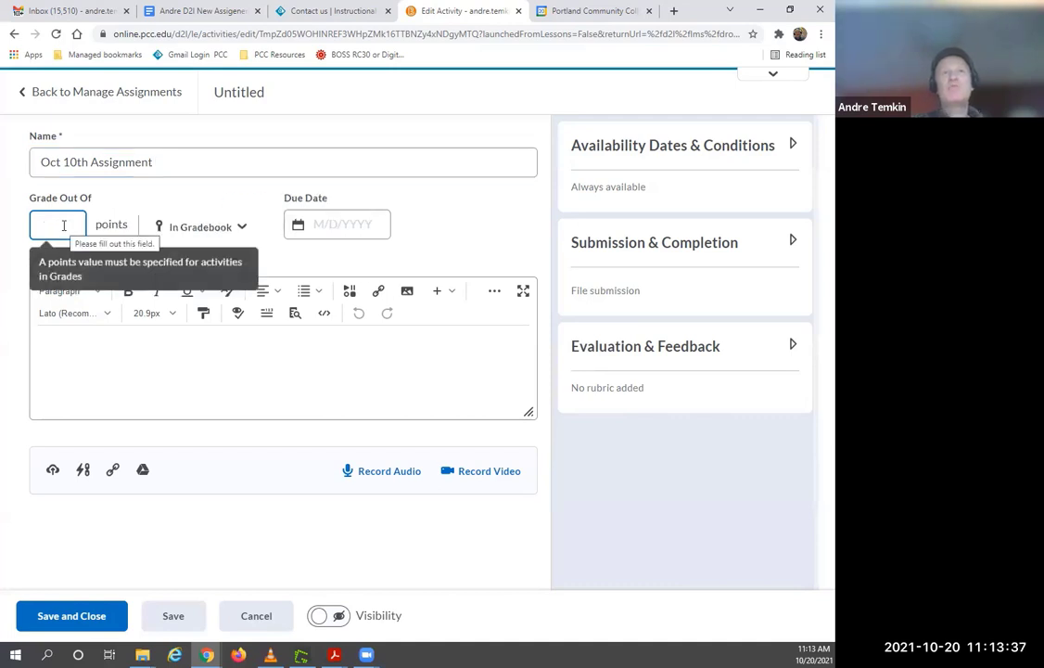
text(25)
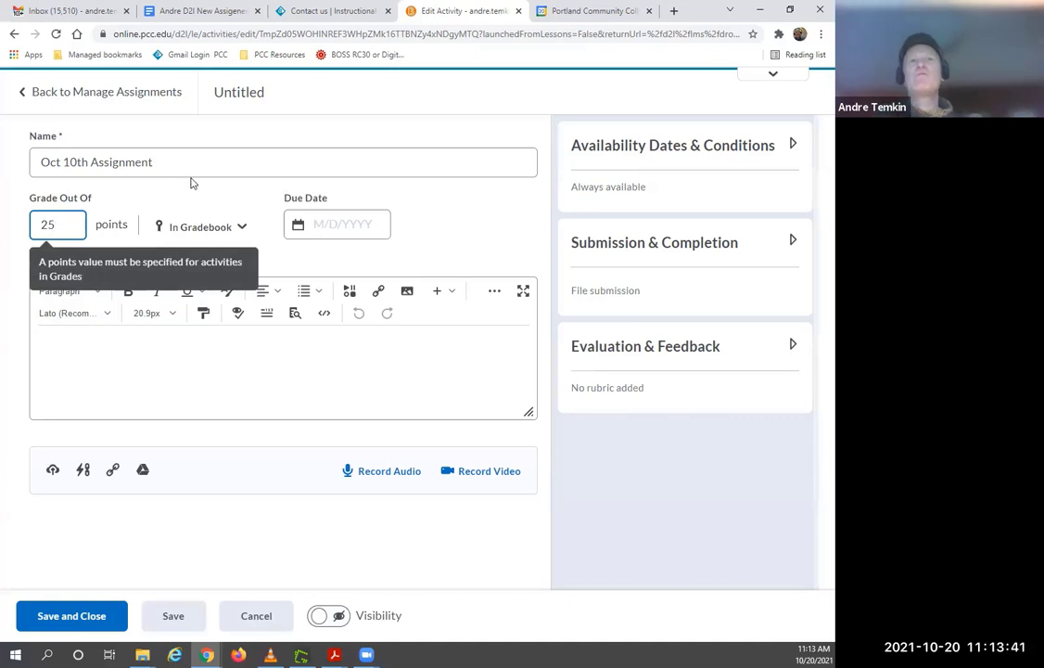
click(336, 105)
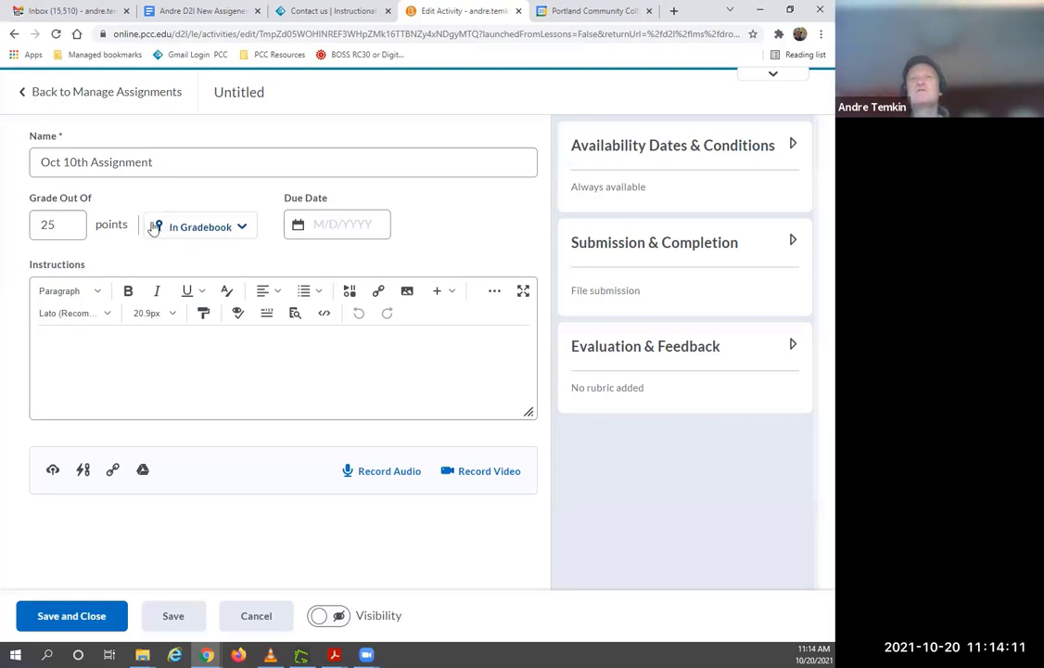
double_click(57, 225)
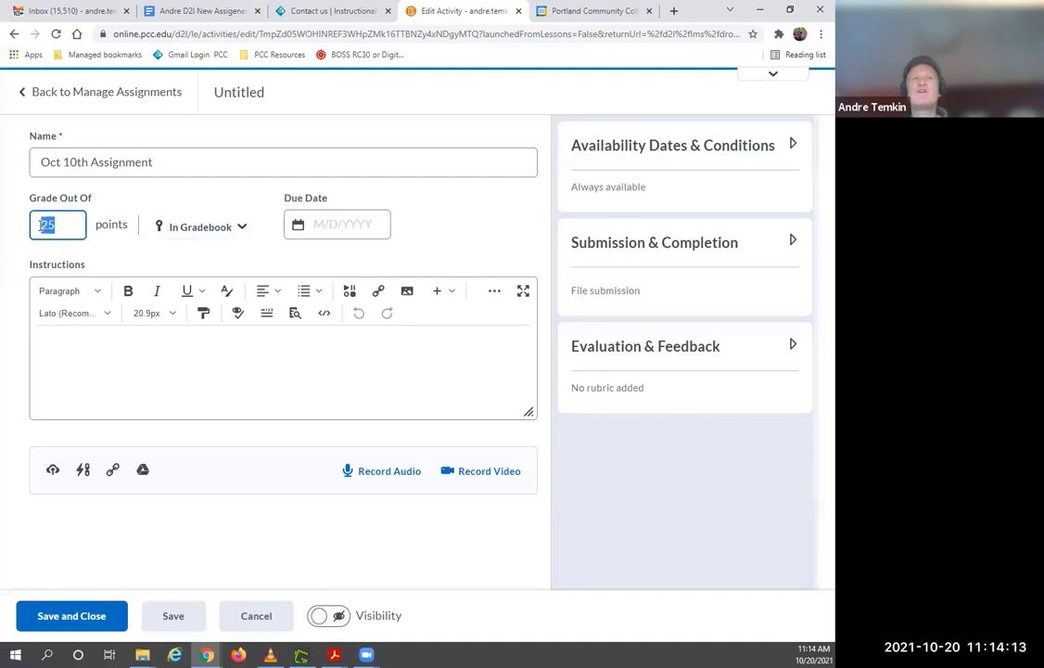
click(195, 231)
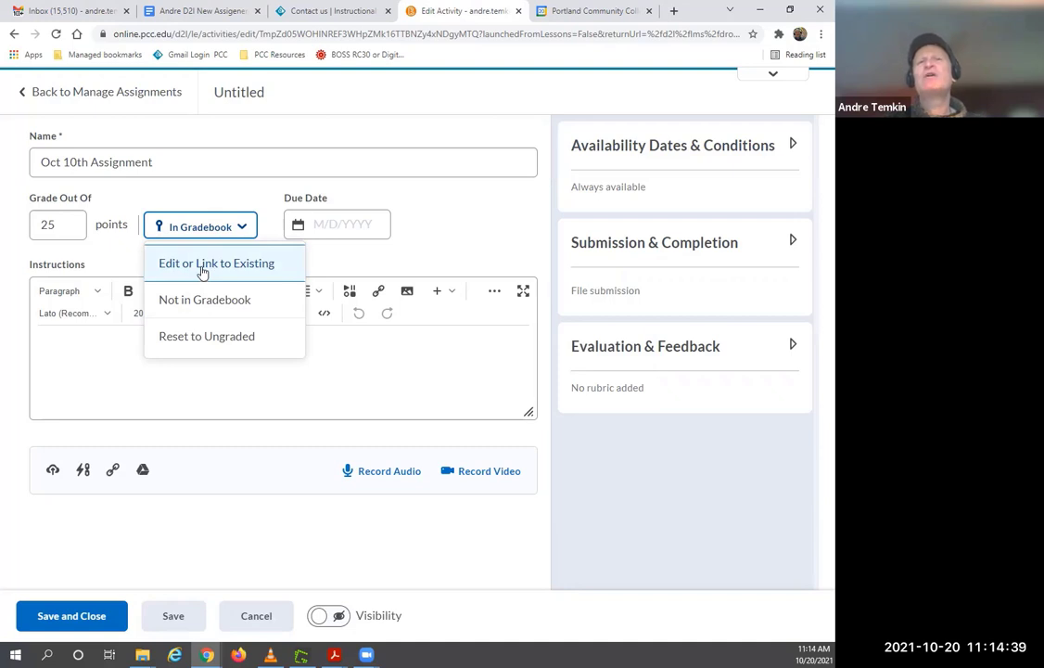
click(212, 340)
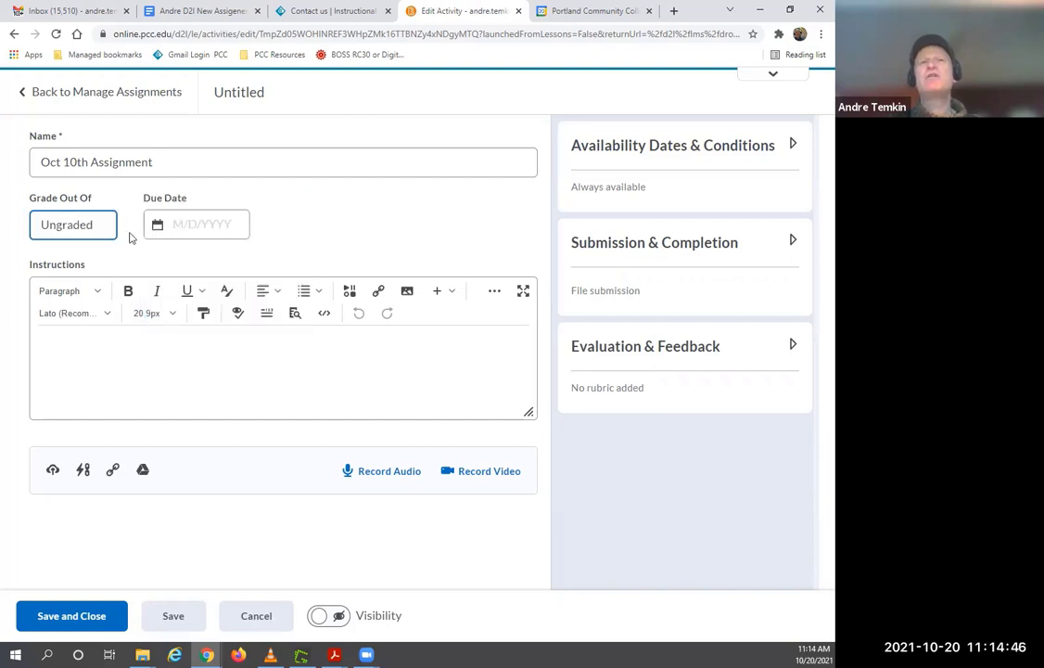
Step: Set the assignment's Grade Out Of value to 25 points in the gradebook
click(56, 222)
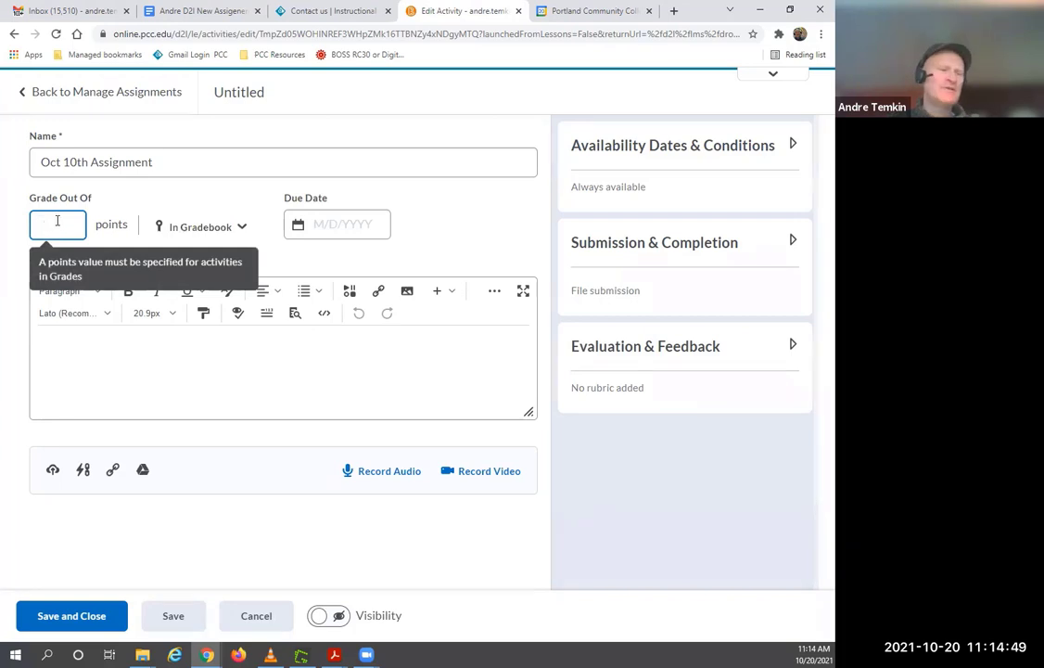
text(25)
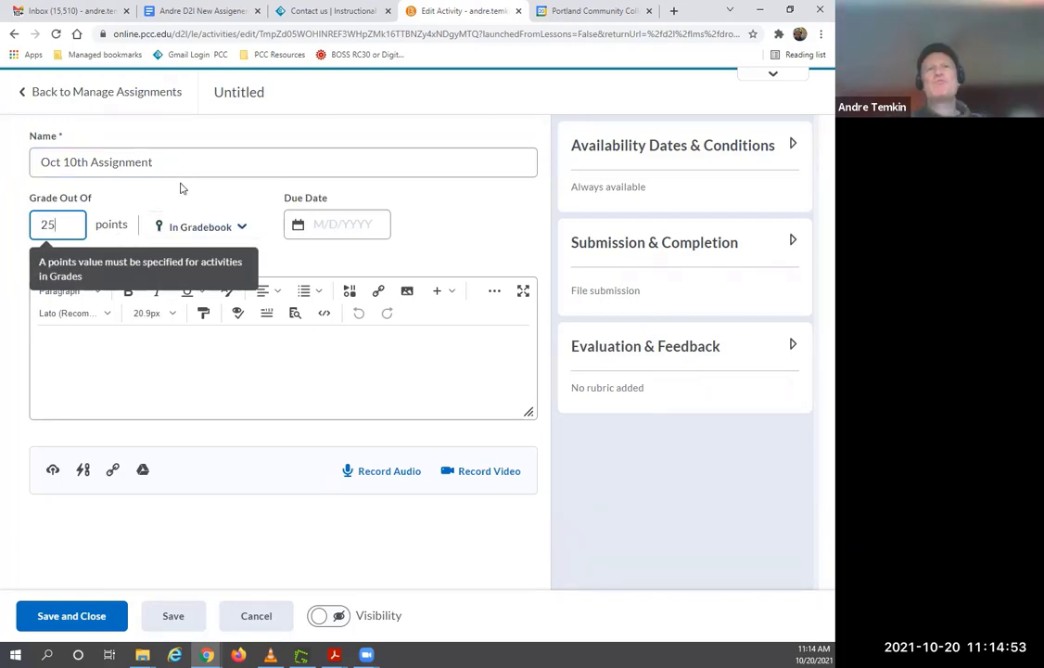
Step: Open the assignment's Edit or Link to Existing settings and check the Grade Category choices for a new grade item
click(227, 229)
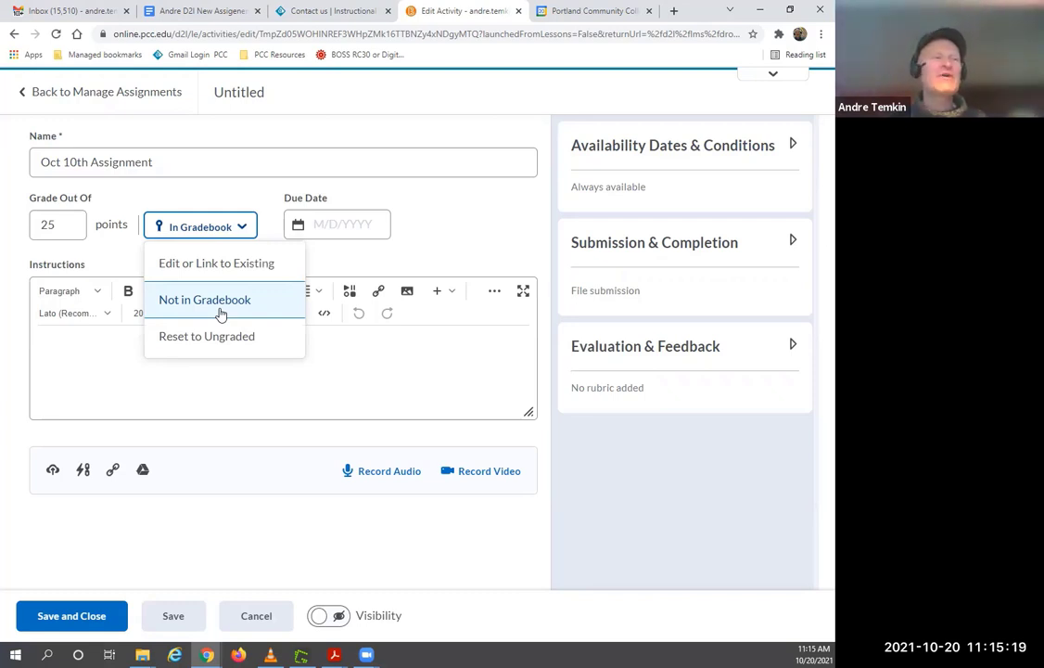
click(190, 267)
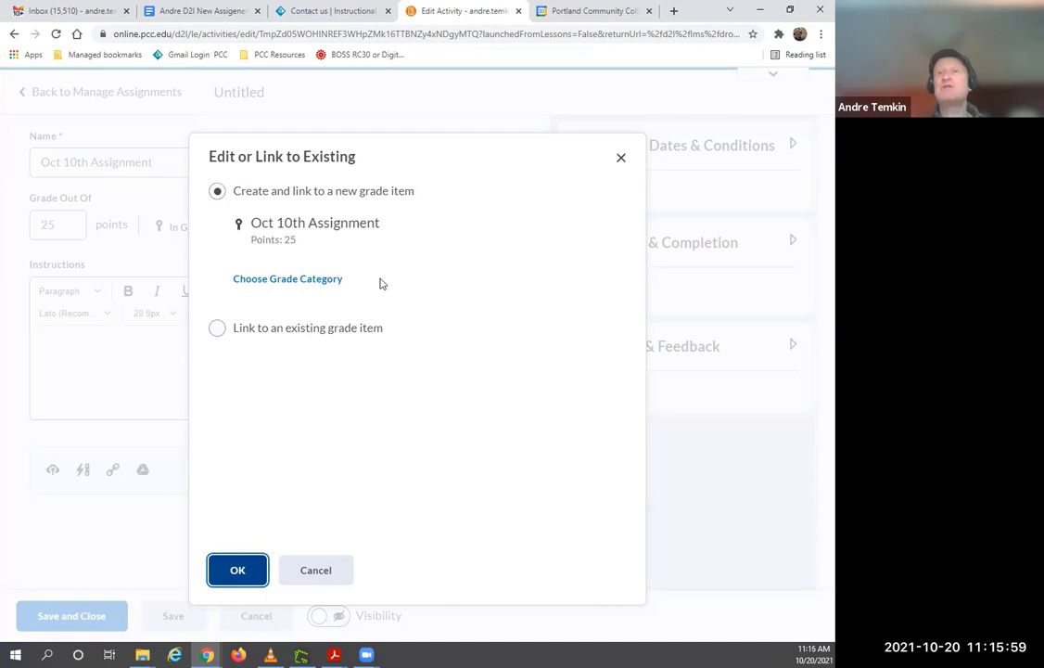
click(287, 280)
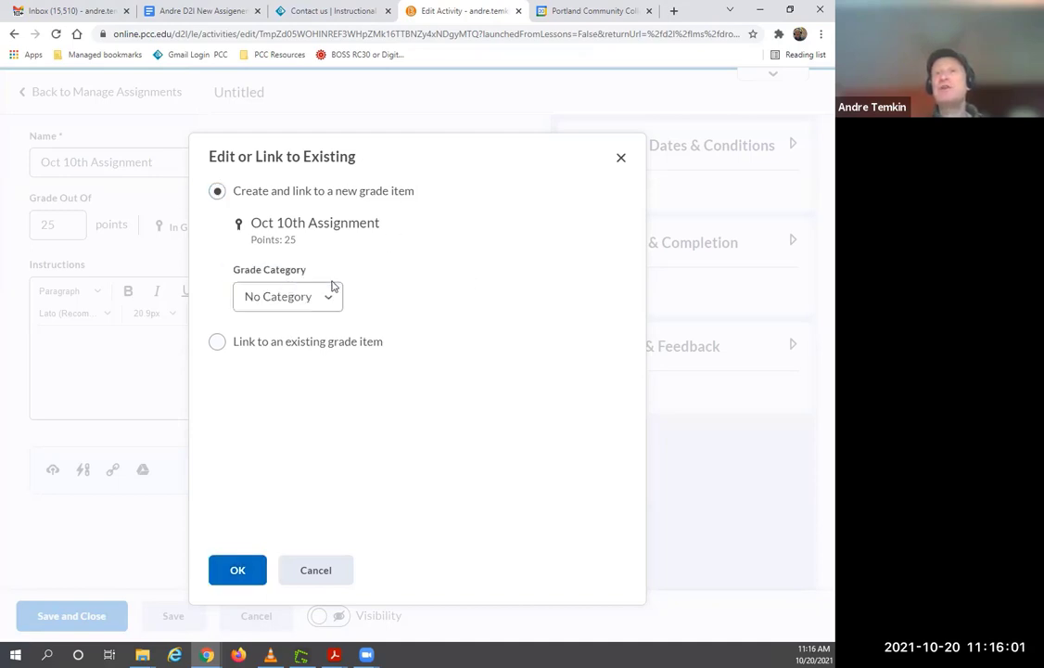
click(324, 296)
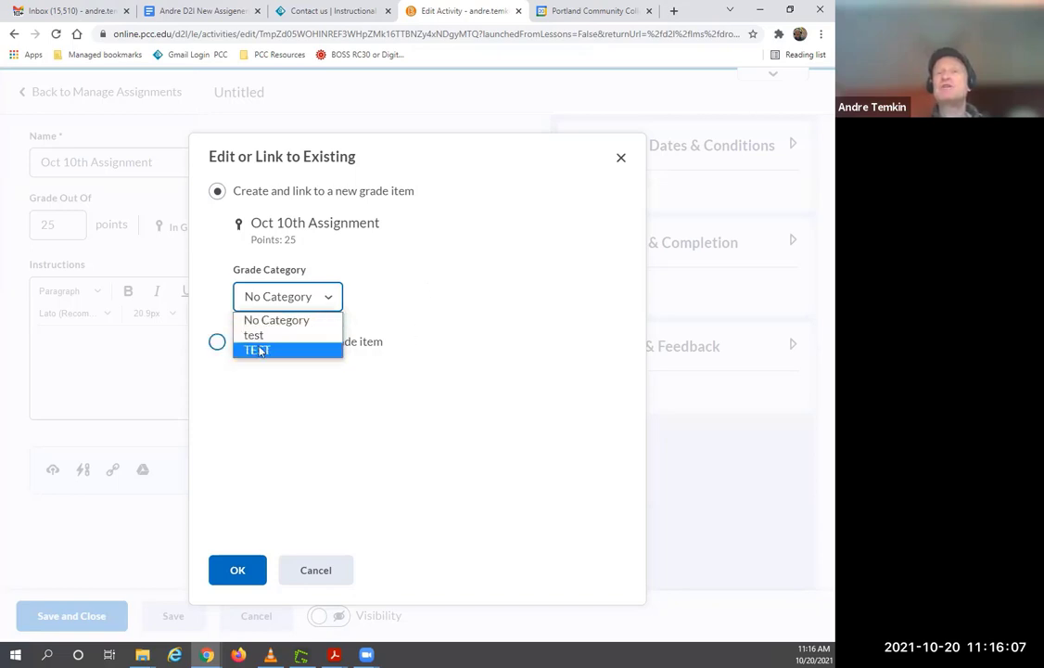
click(426, 259)
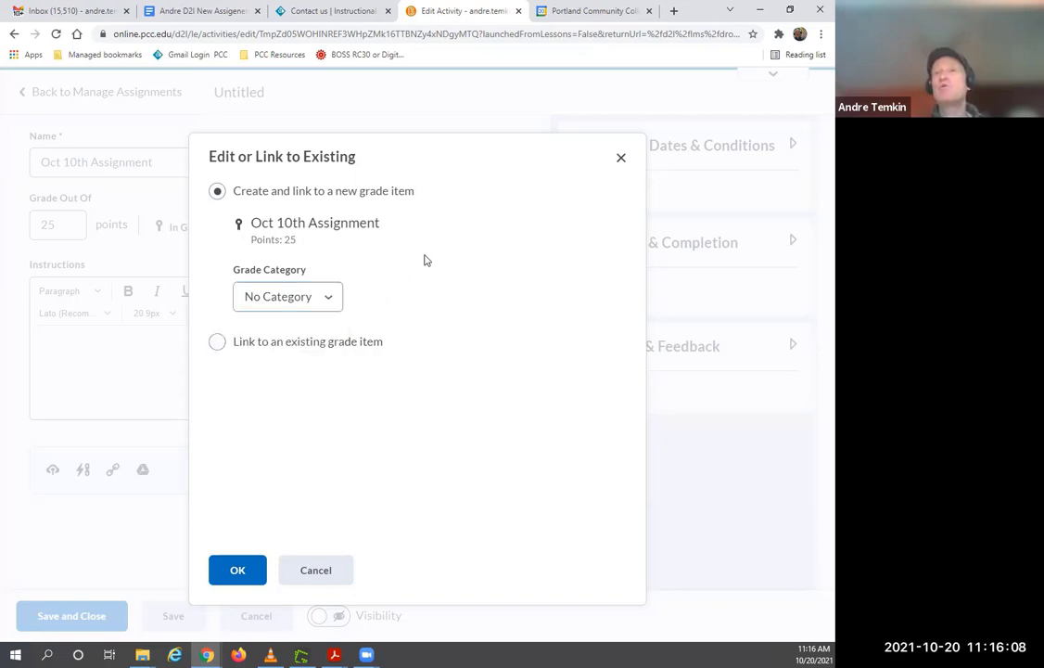
Step: Switch to linking to an existing grade item and review which grade items are available
click(216, 342)
click(221, 225)
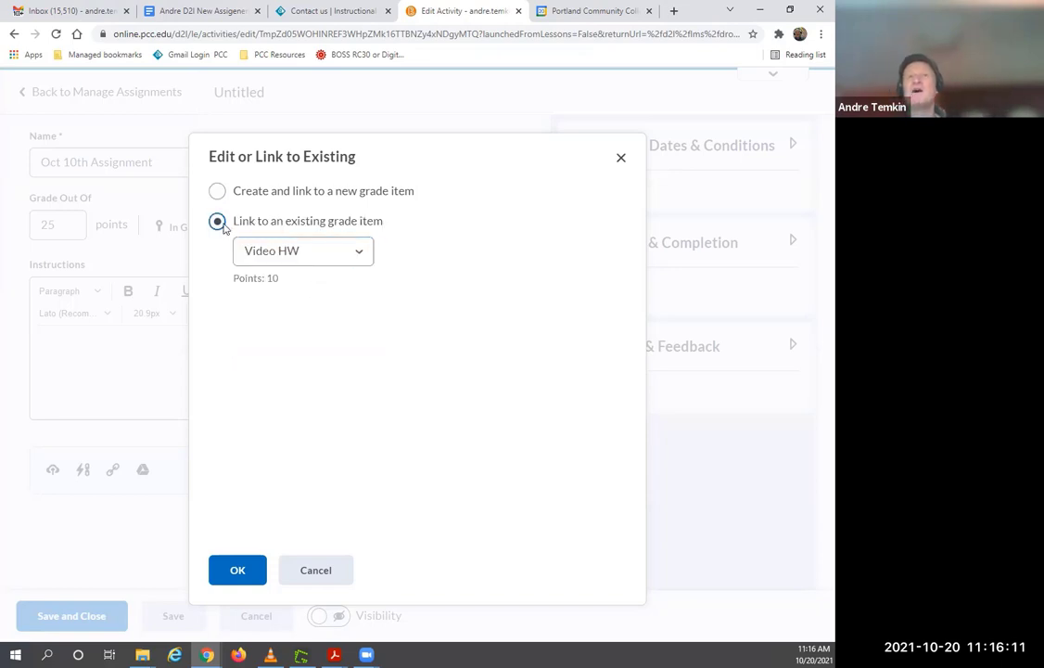
click(299, 253)
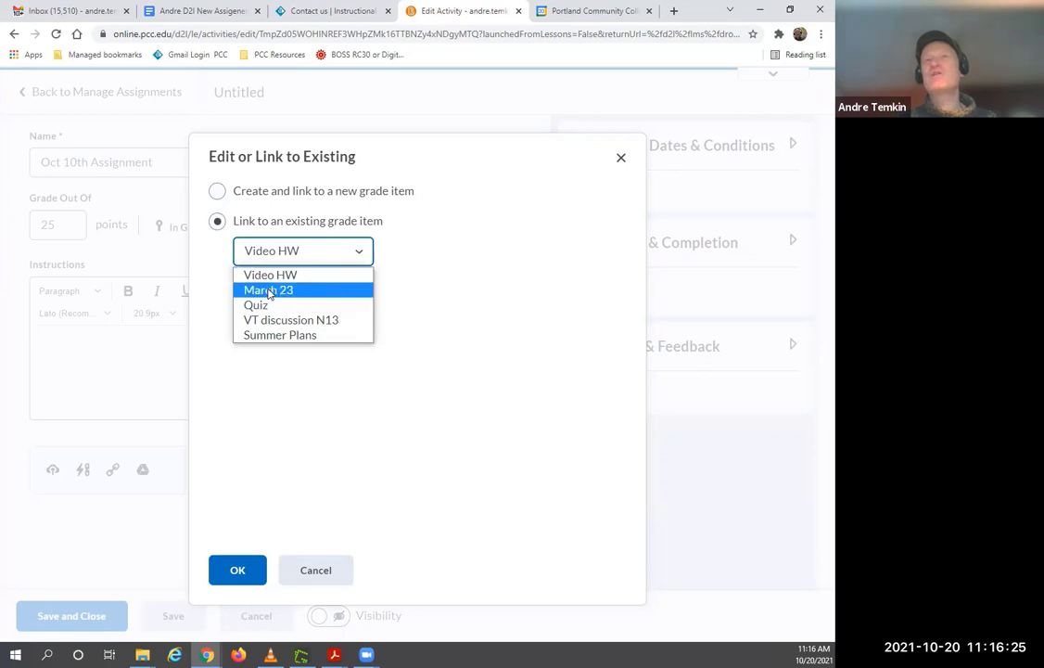
Step: Choose to create and link to a new grade item with No Category, and accept the gradebook link
click(217, 191)
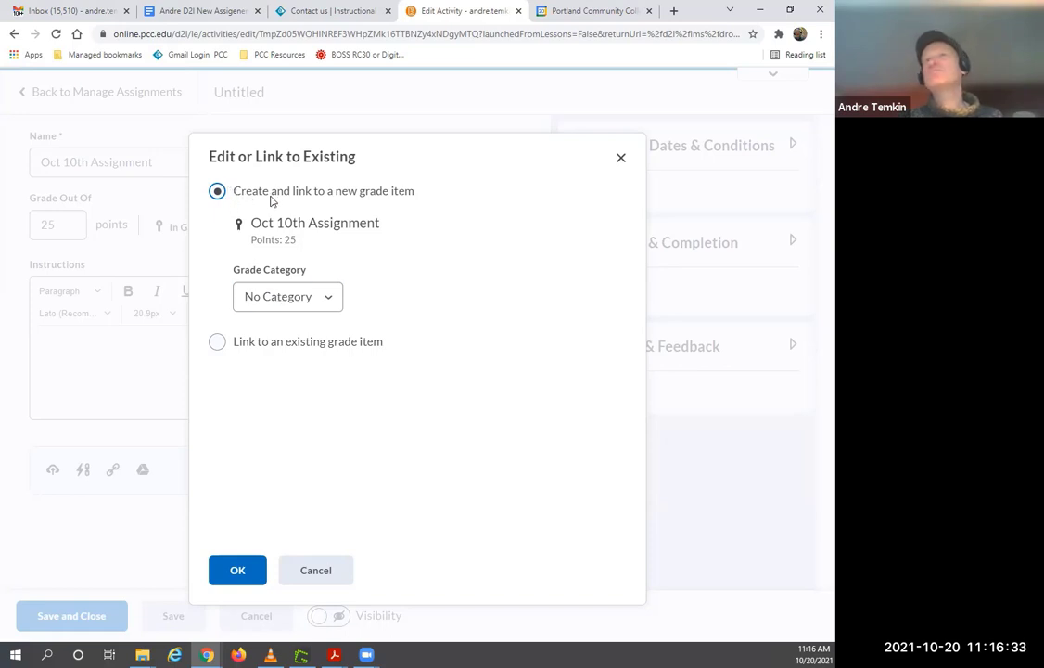
click(238, 571)
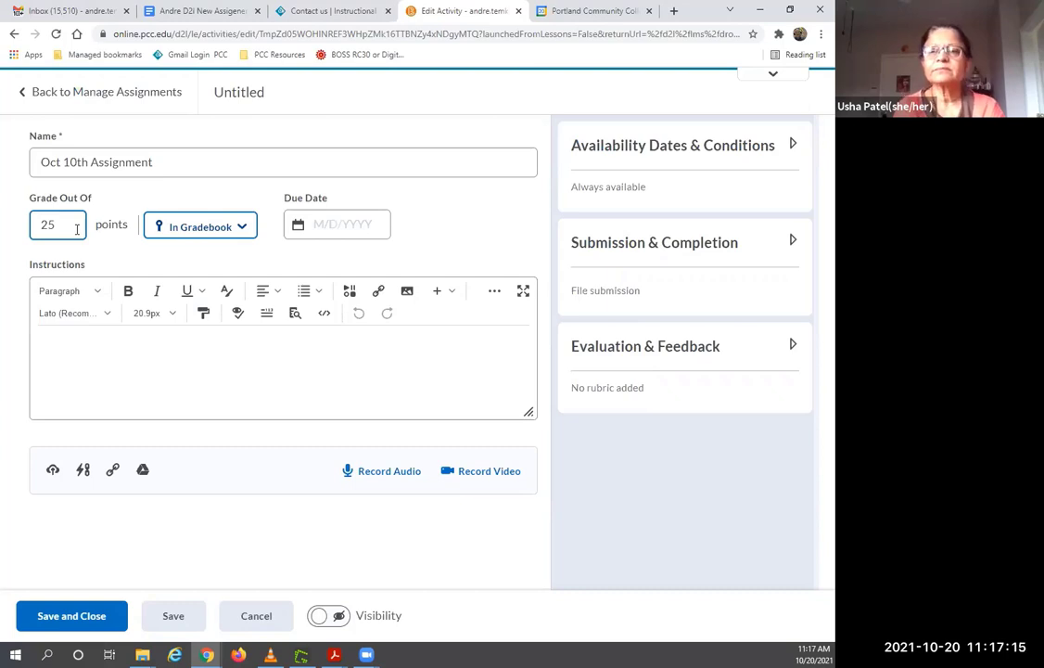
Step: Review the assignment's points value and reopen Edit or Link to Existing to check the new grade item's name and points
drag(77, 229, 32, 232)
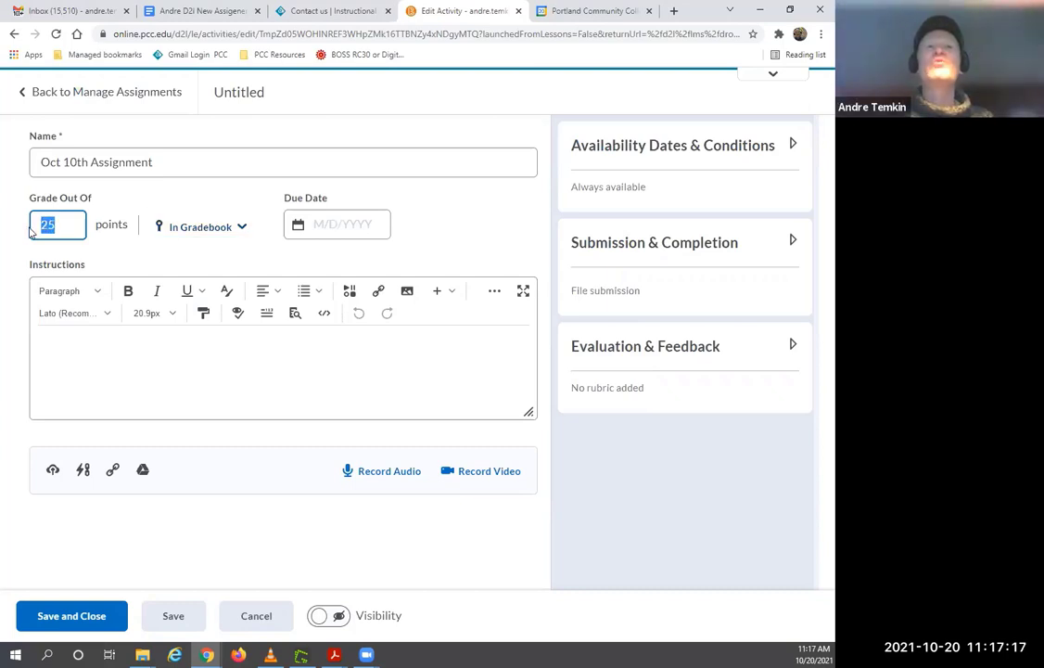
click(59, 230)
double_click(58, 230)
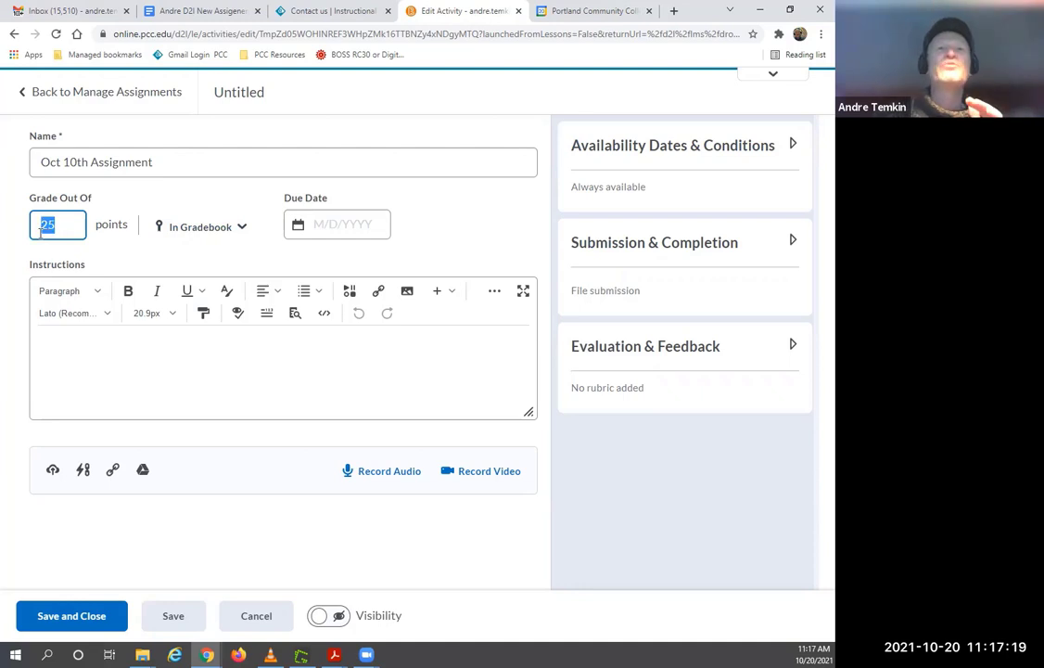
click(223, 231)
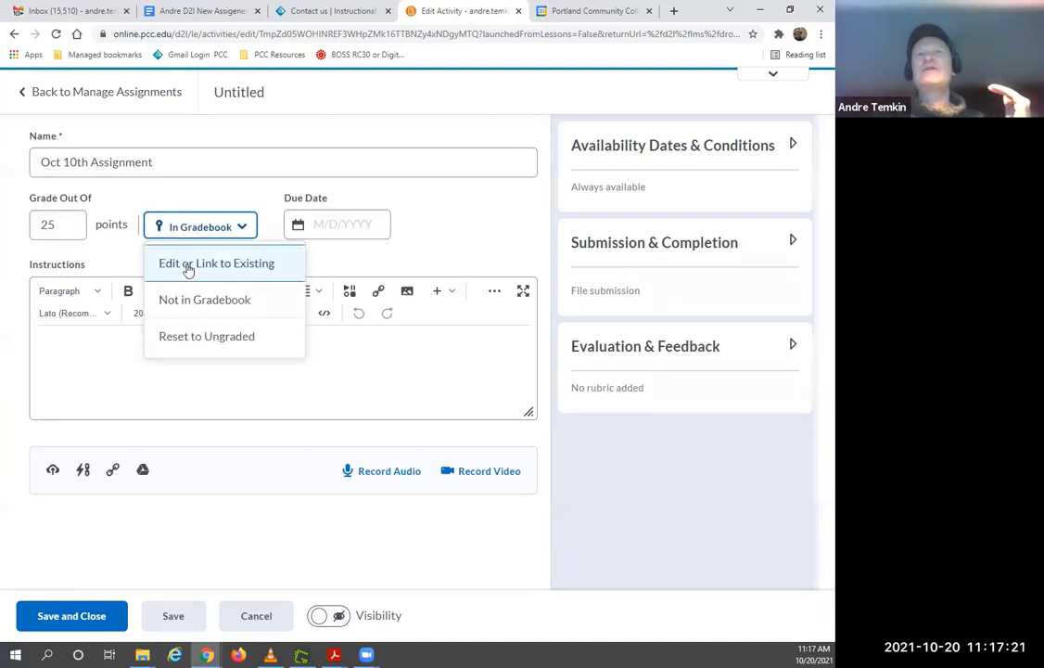
click(188, 267)
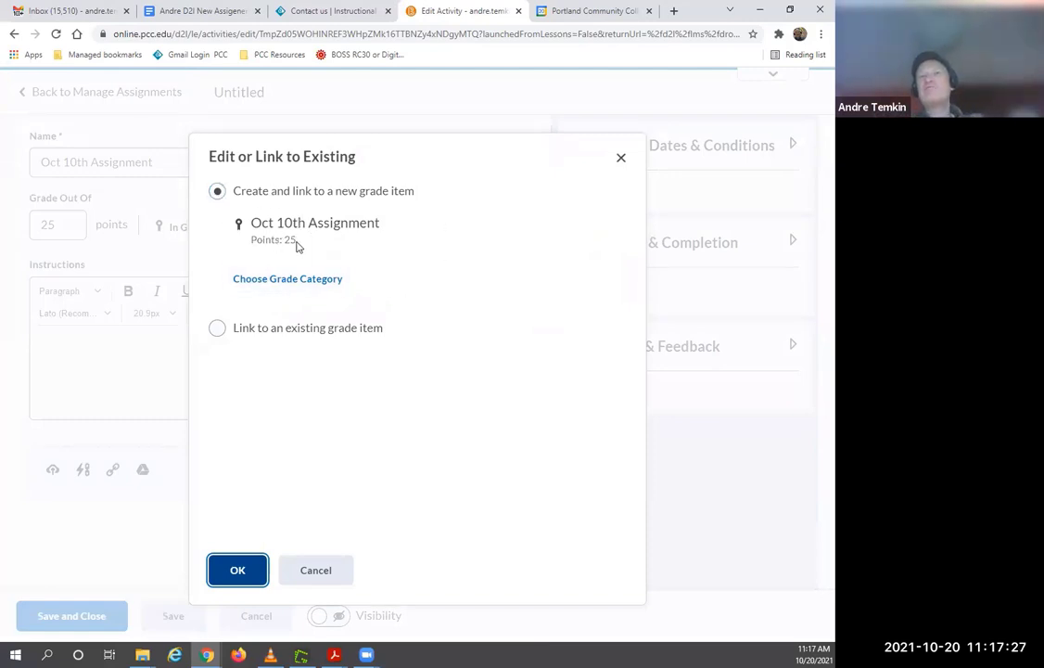
drag(297, 243, 250, 247)
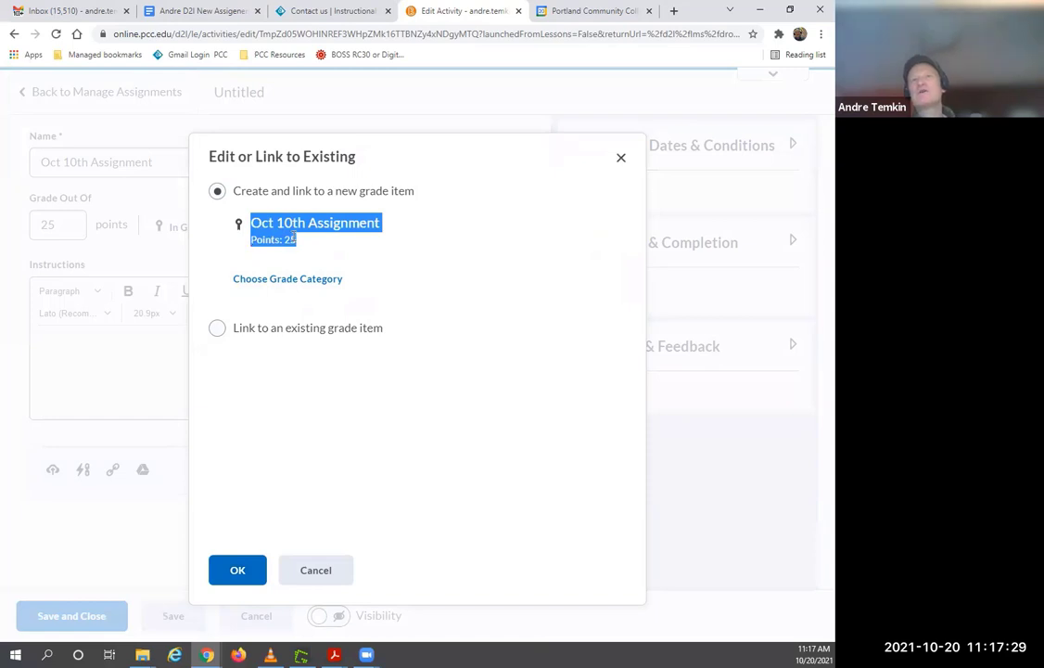
click(267, 219)
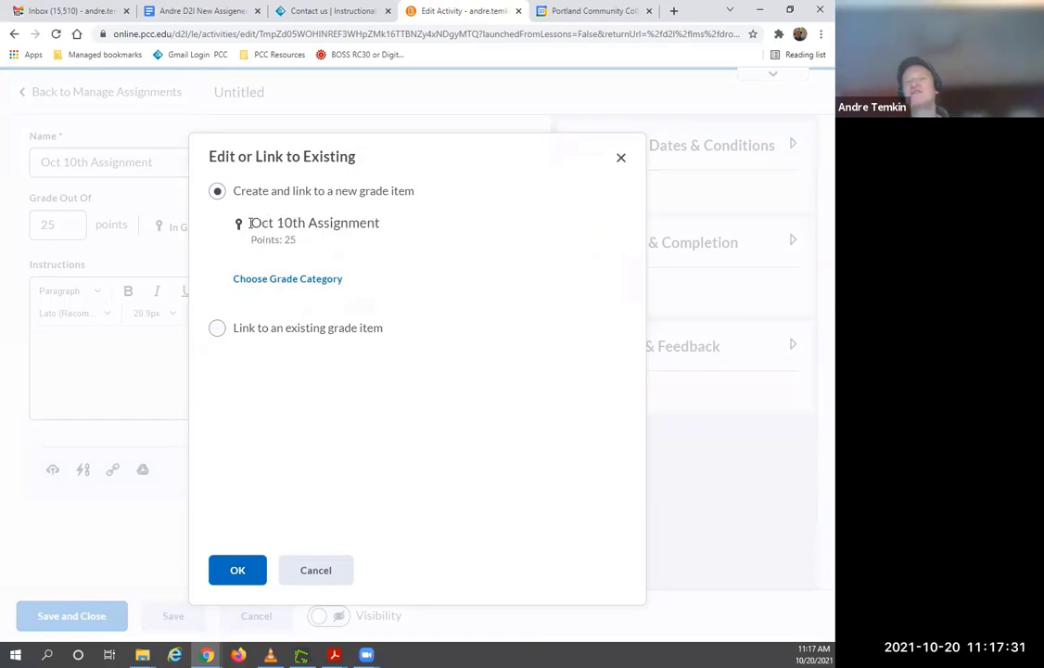
Step: Check the new grade item's name and points in Edit or Link to Existing, closing the settings without applying changes
drag(249, 222, 382, 224)
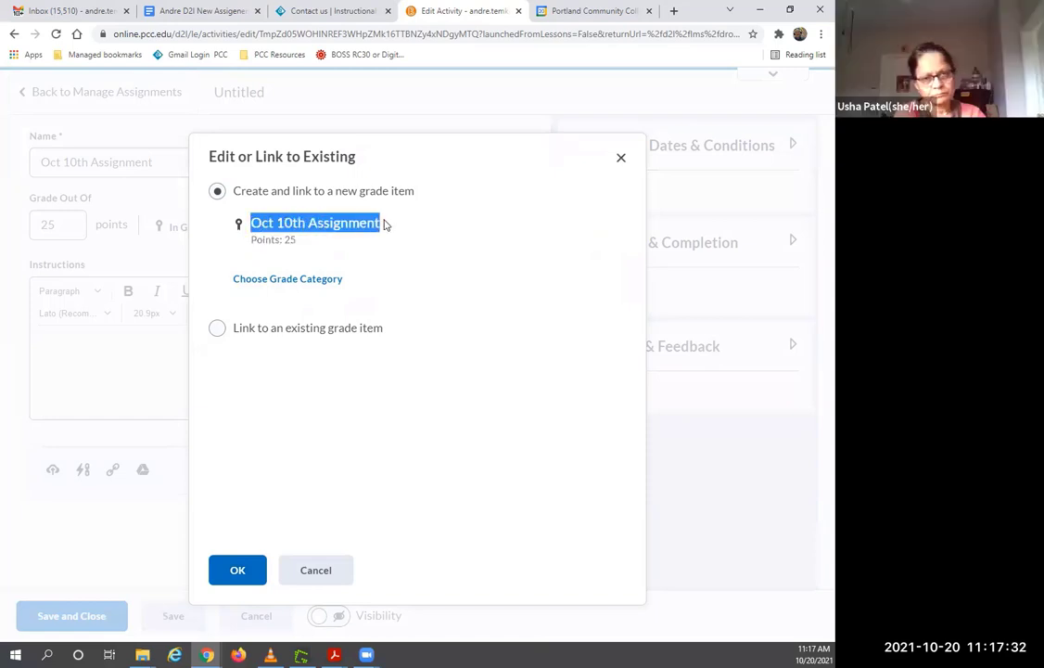
click(321, 568)
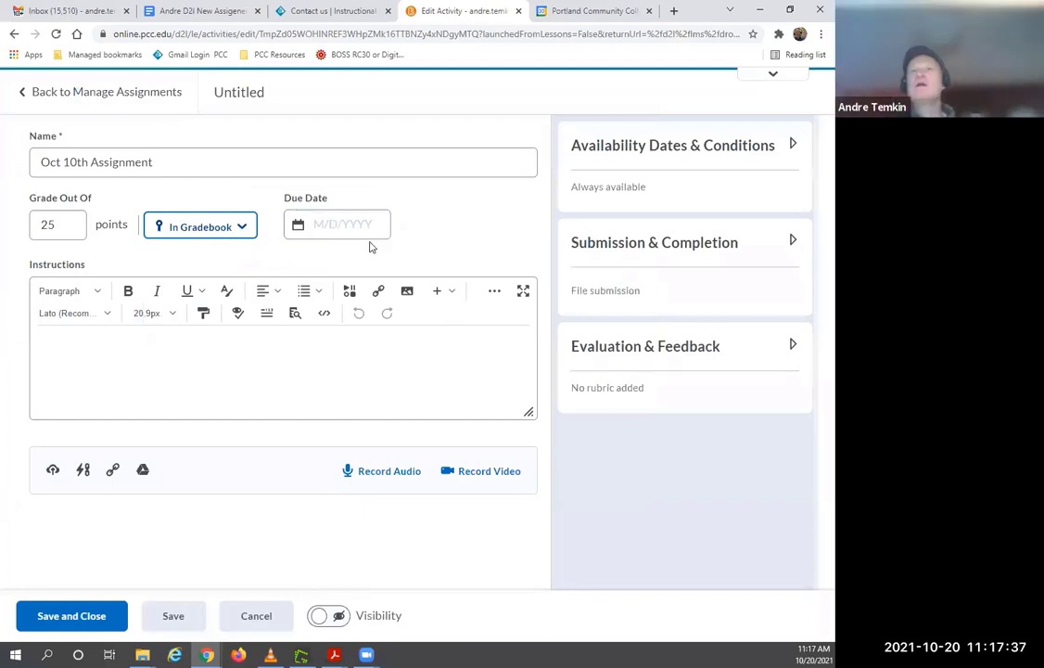
click(345, 228)
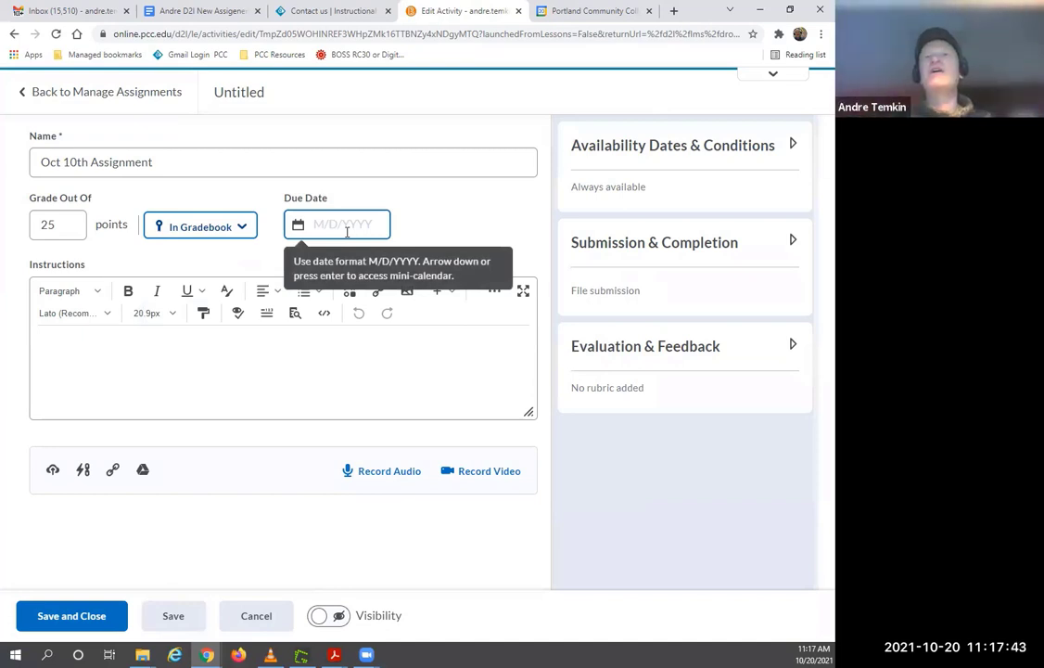
click(221, 233)
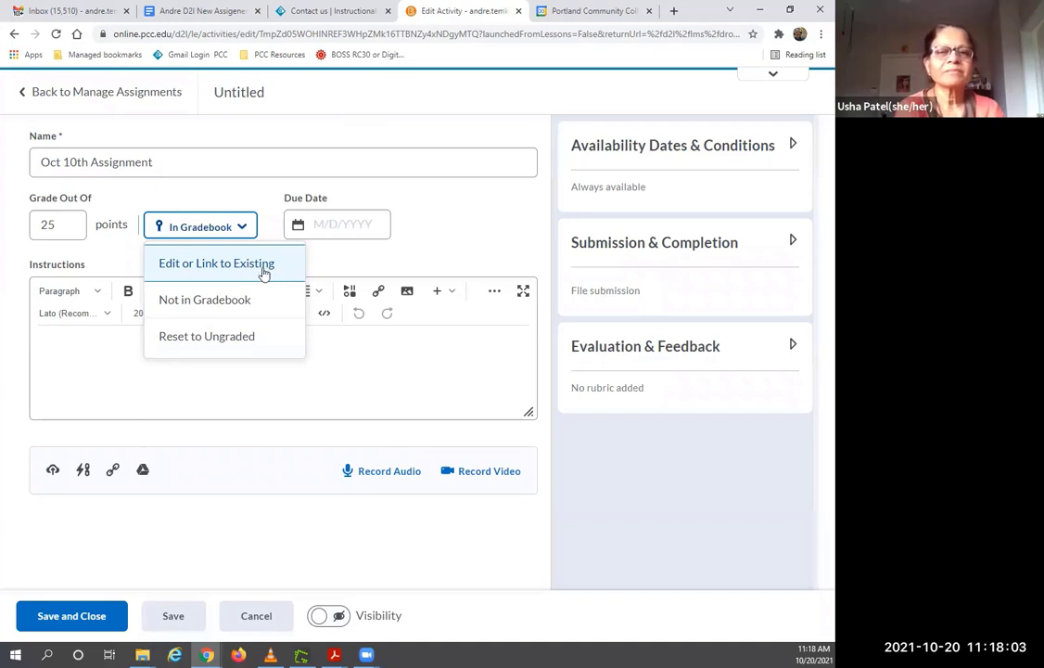
click(197, 271)
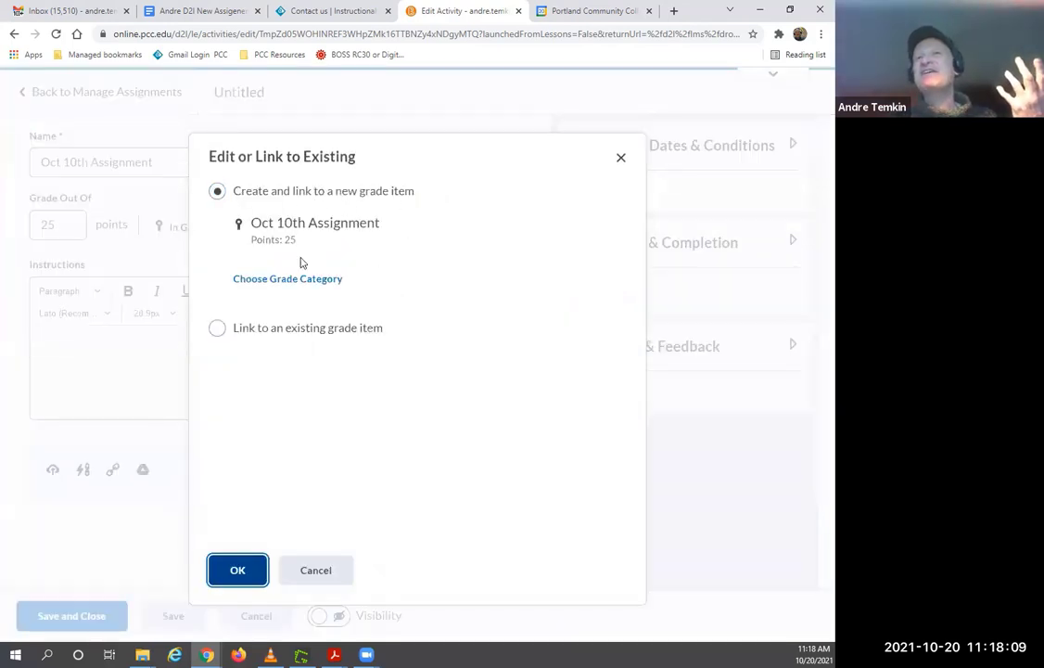
click(621, 161)
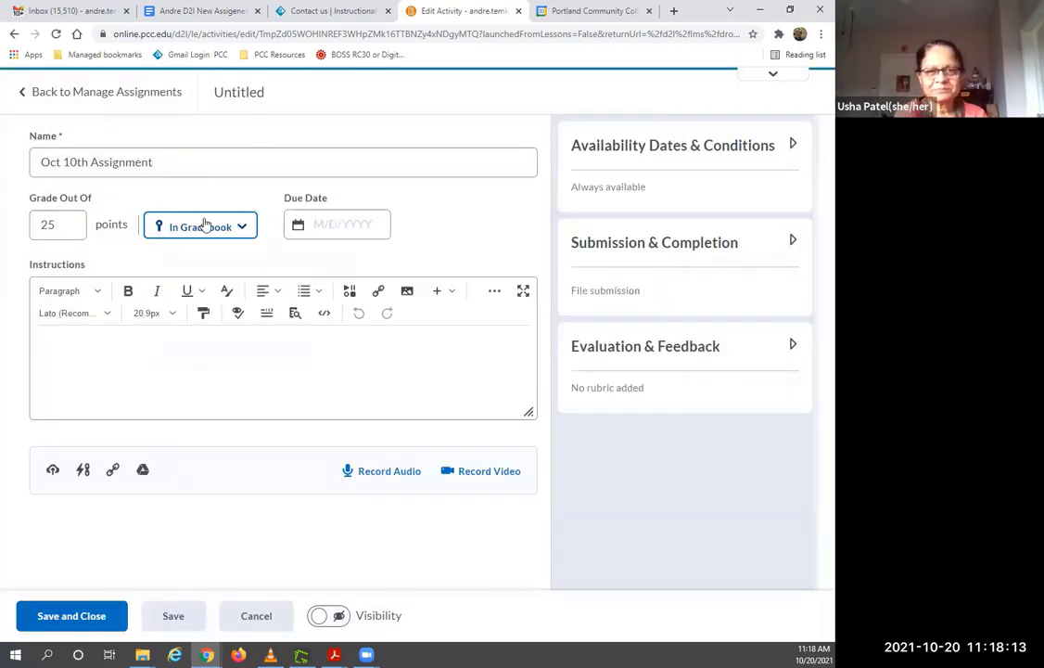
Step: Set the assignment's due date to 10/25/2021
click(333, 224)
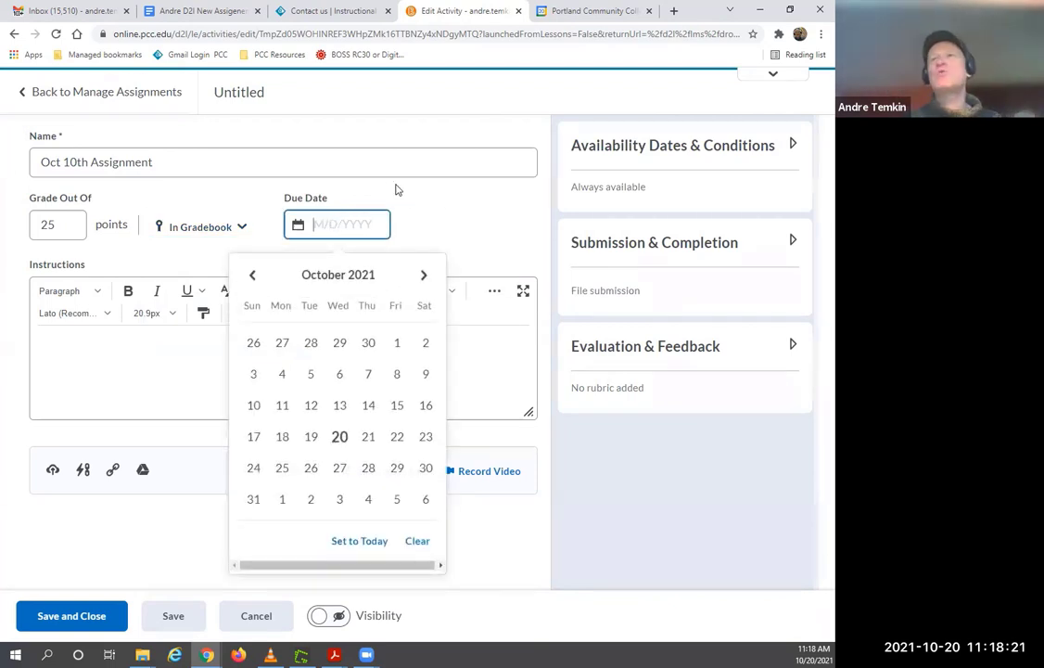
click(457, 207)
click(336, 224)
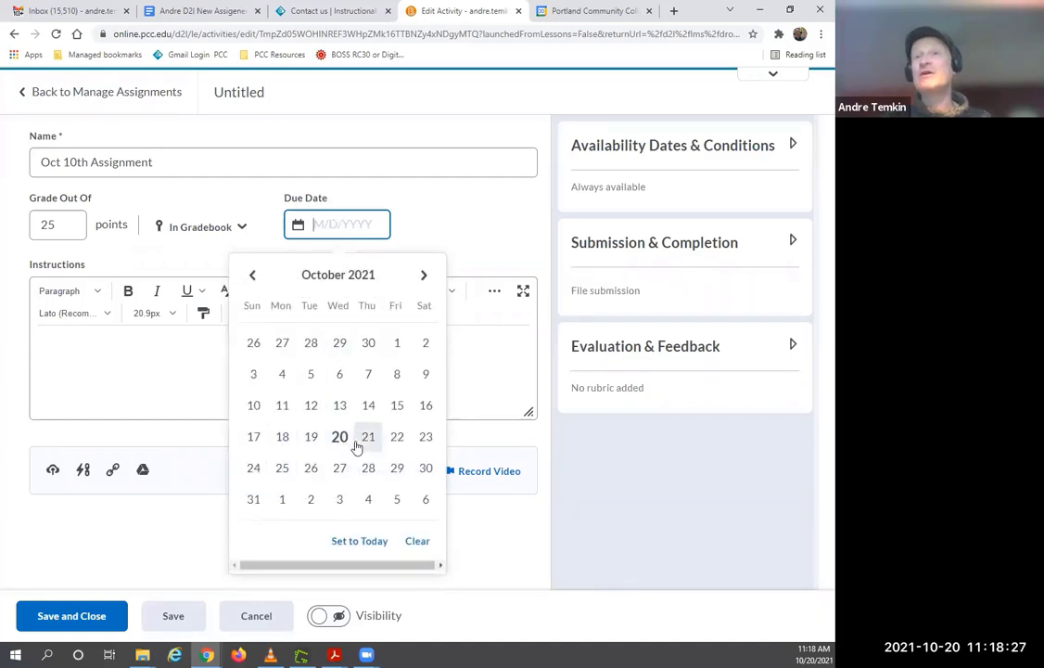
click(283, 468)
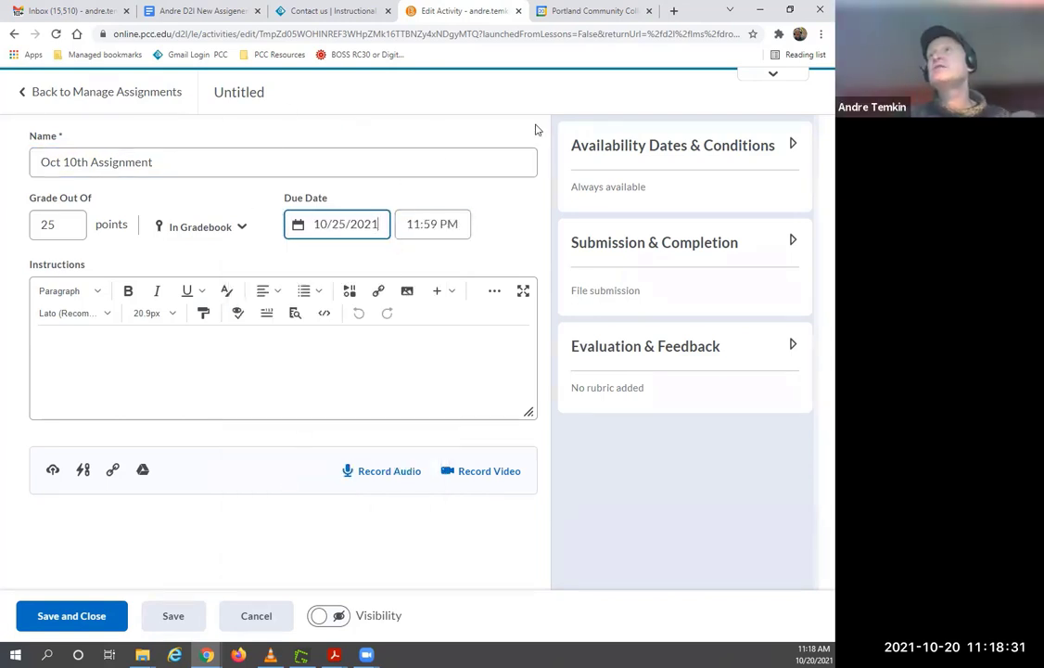
Step: Expand Availability Dates & Conditions and set the start date to 10/20/2021 and the end date to 11/1/2021
click(793, 148)
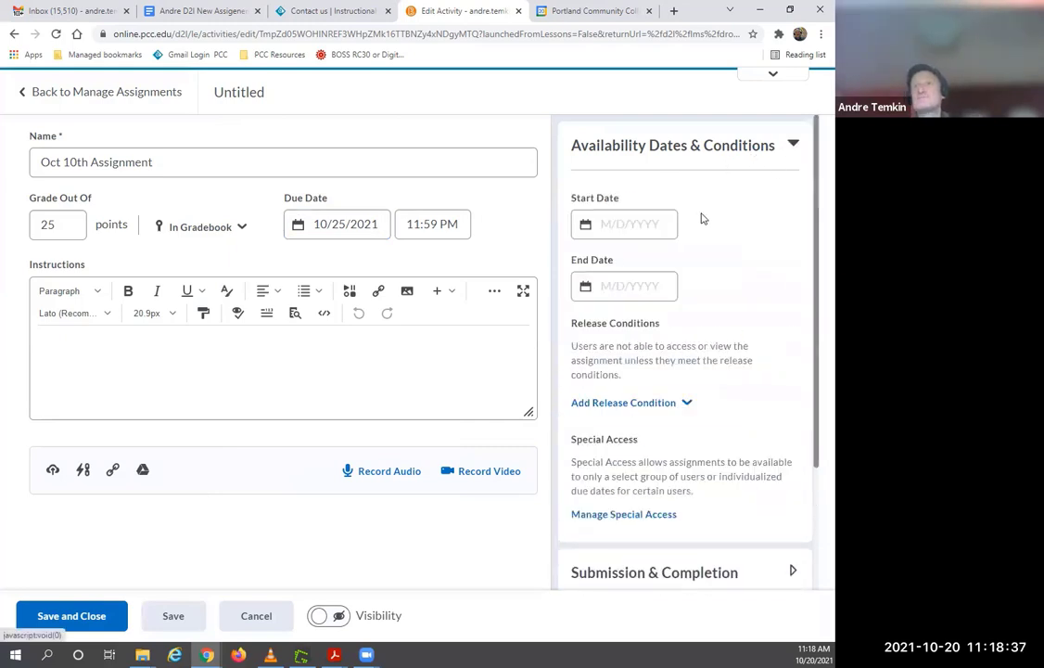
scroll(701, 220, down, 1)
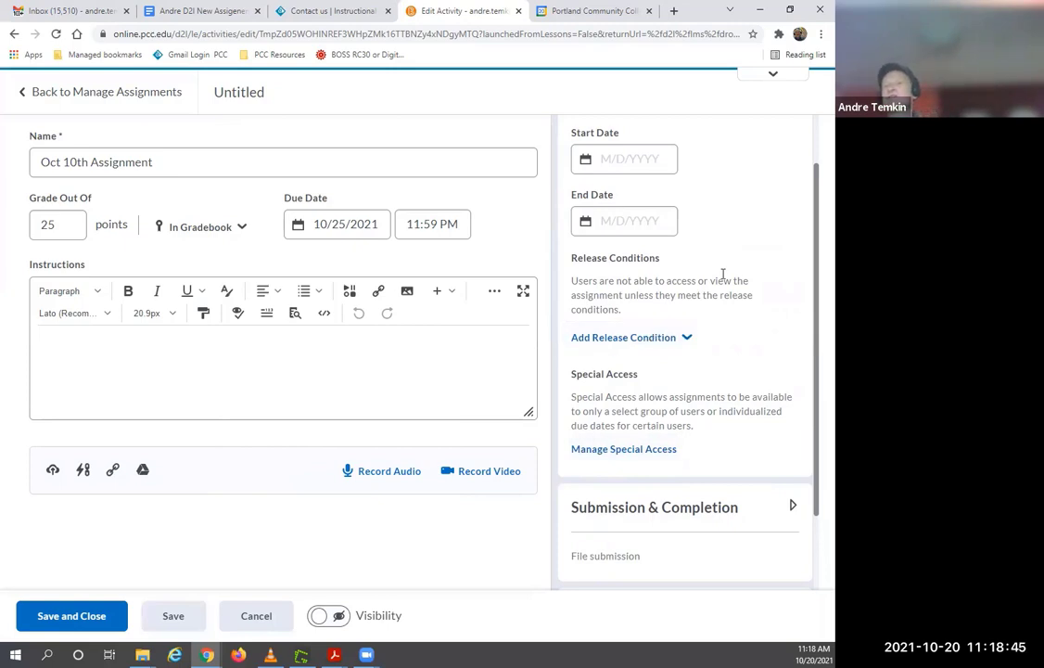
scroll(727, 270, up, 2)
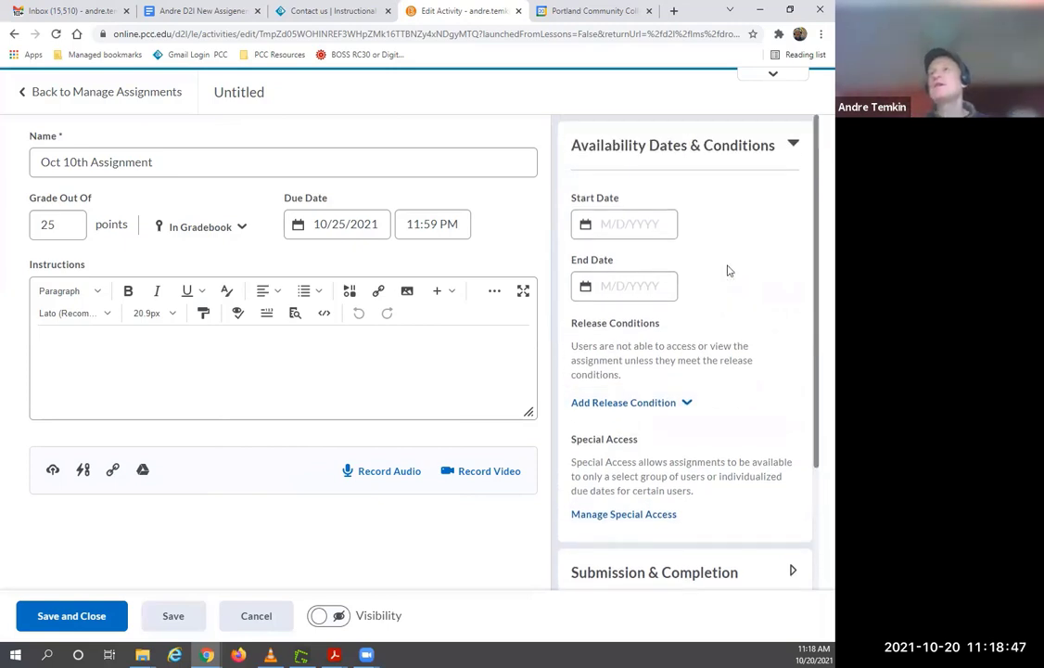
click(621, 229)
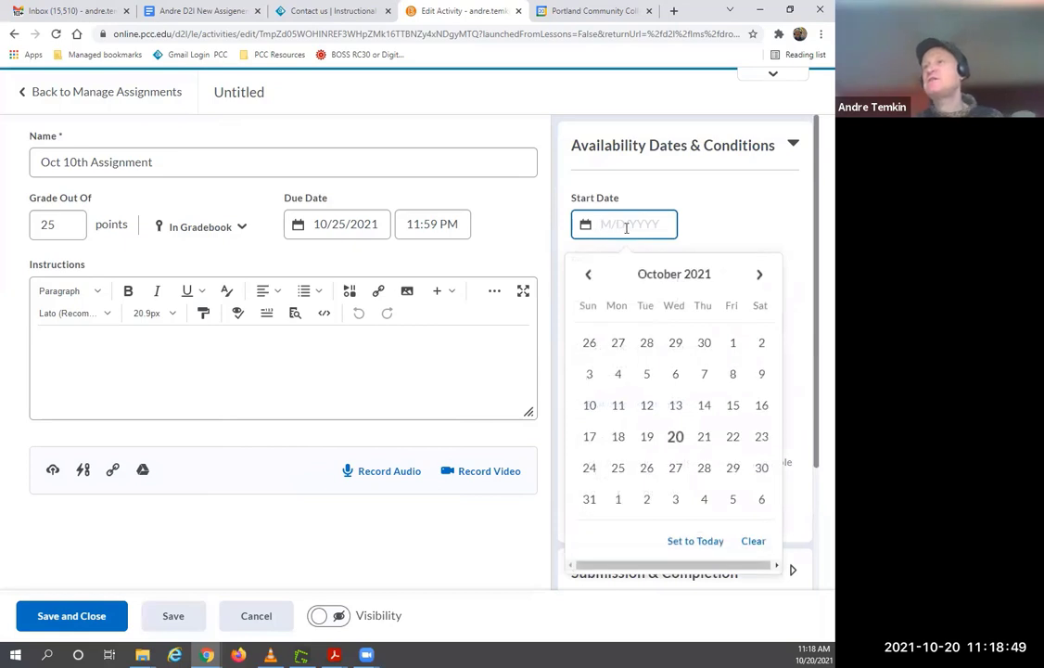
click(676, 437)
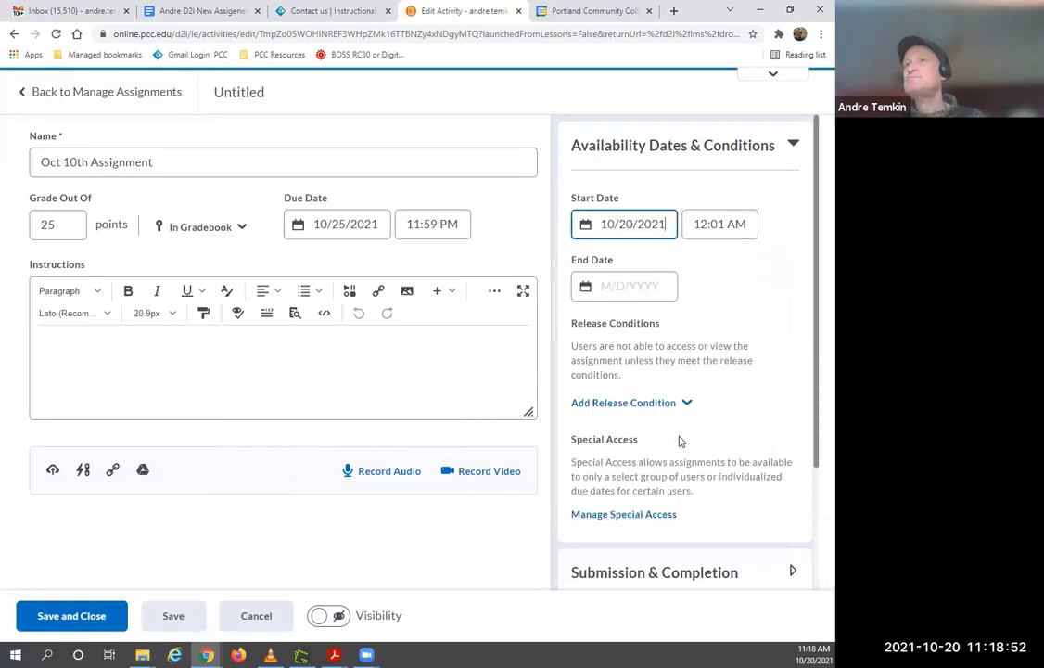
click(610, 288)
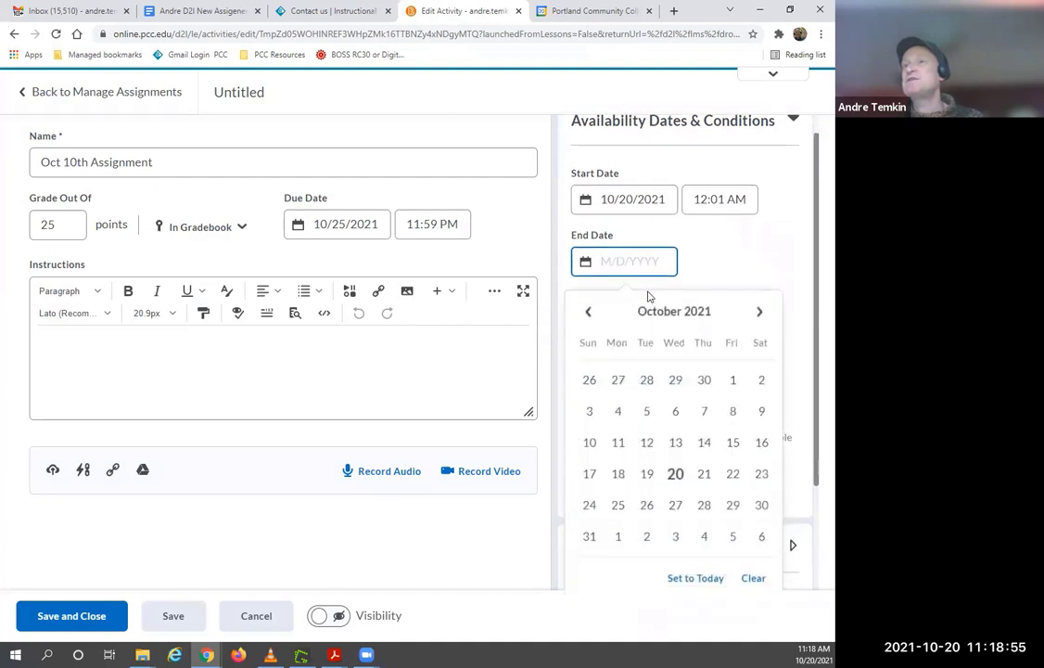
click(620, 539)
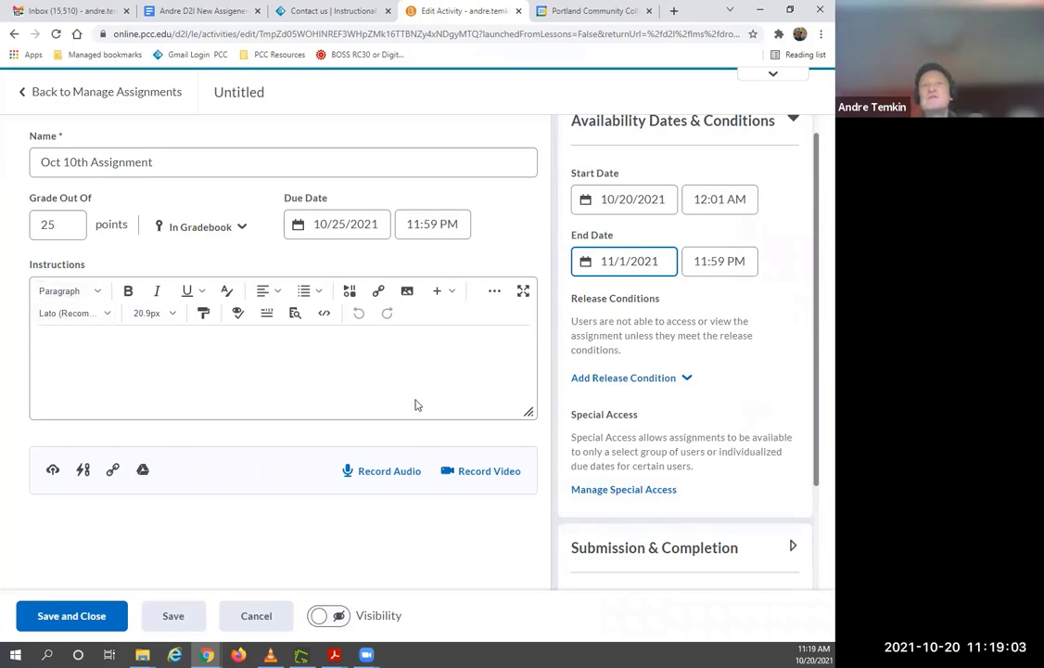
Step: Enlarge the Instructions text box vertically to give more room for writing
drag(532, 411, 533, 468)
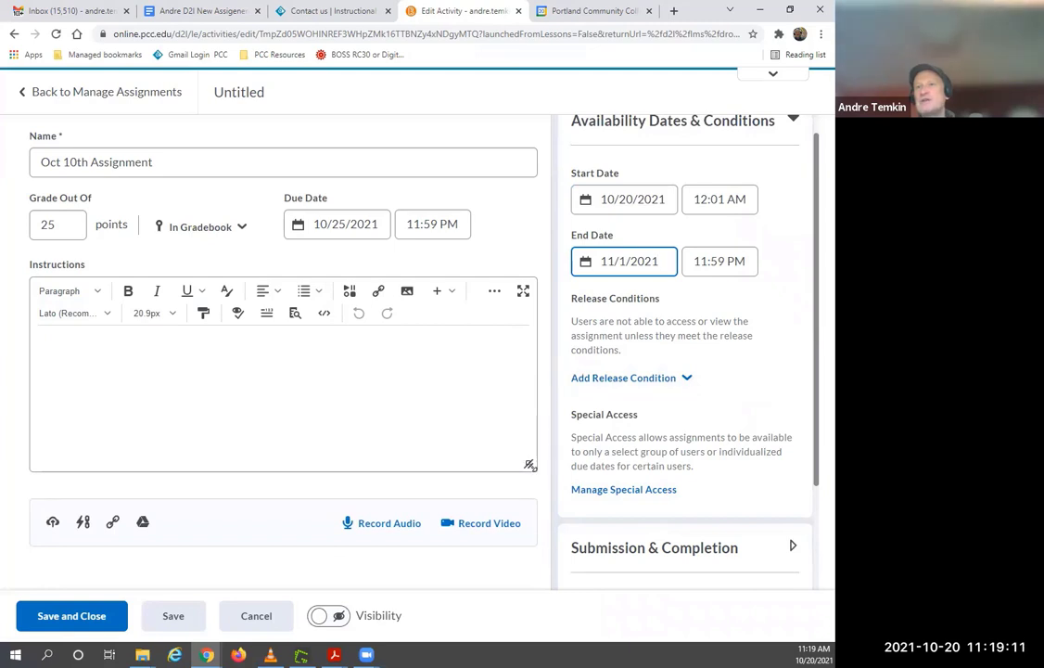
drag(528, 466, 511, 480)
scroll(503, 338, down, 1)
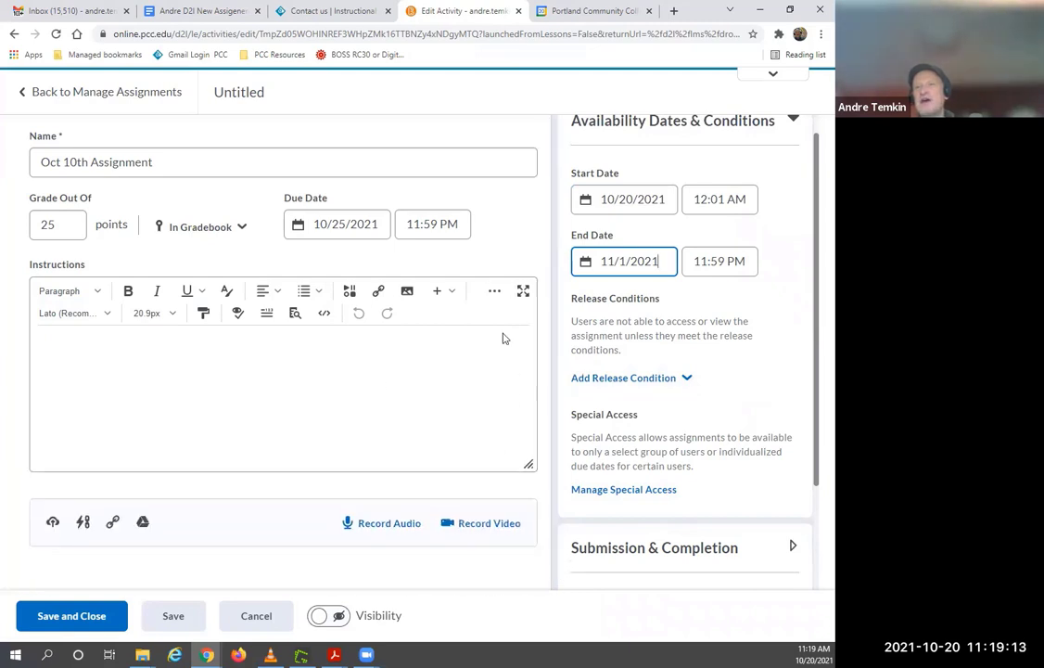
drag(525, 515, 538, 399)
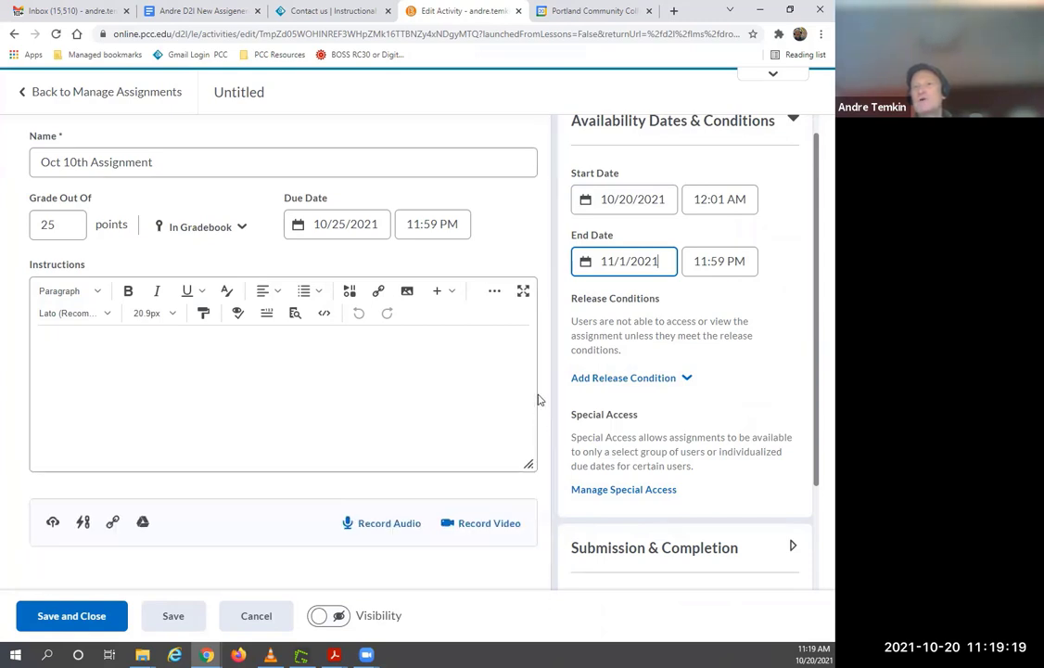
Step: Examine the Instructions editor's full-screen view and its additional formatting options
click(524, 294)
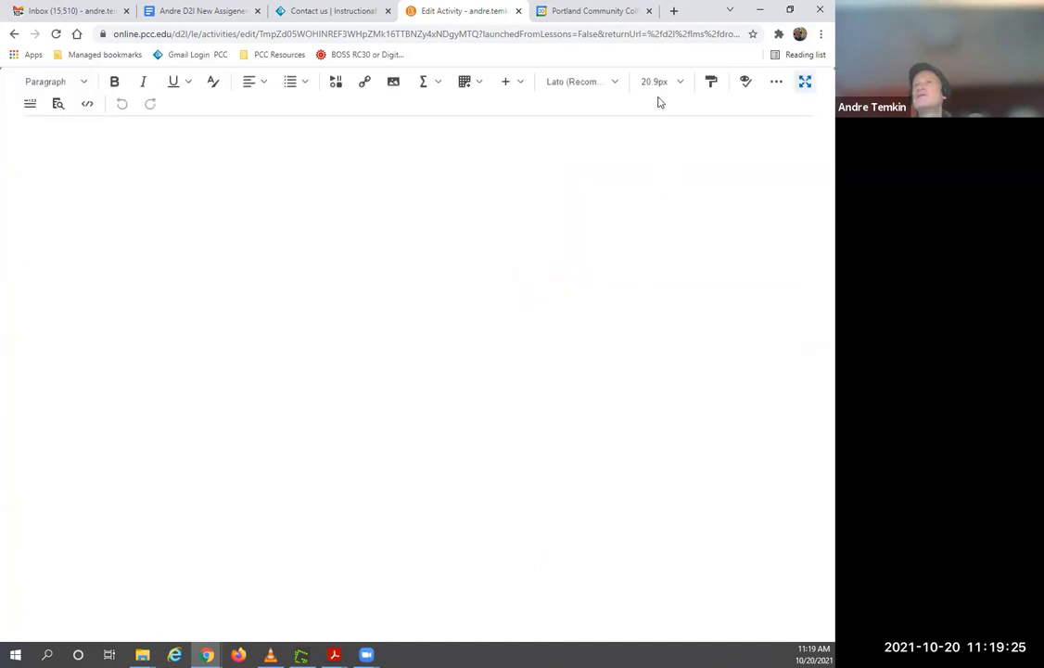
click(806, 84)
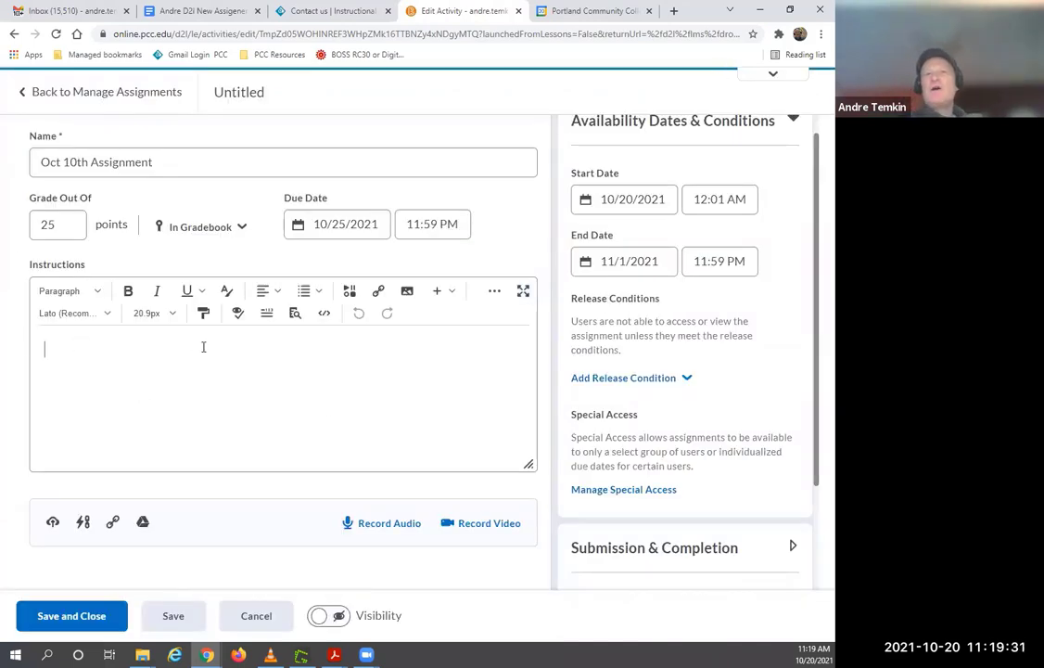
click(495, 295)
click(523, 293)
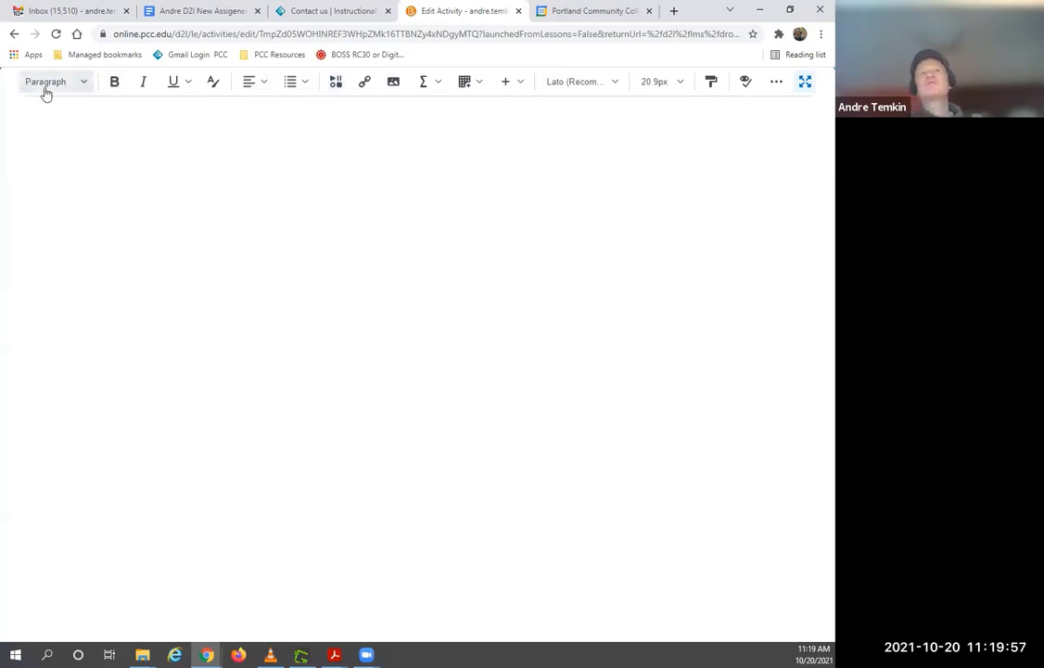
Step: Review the Insert Stuff sources and return the Instructions editor to its normal size without inserting anything
click(336, 86)
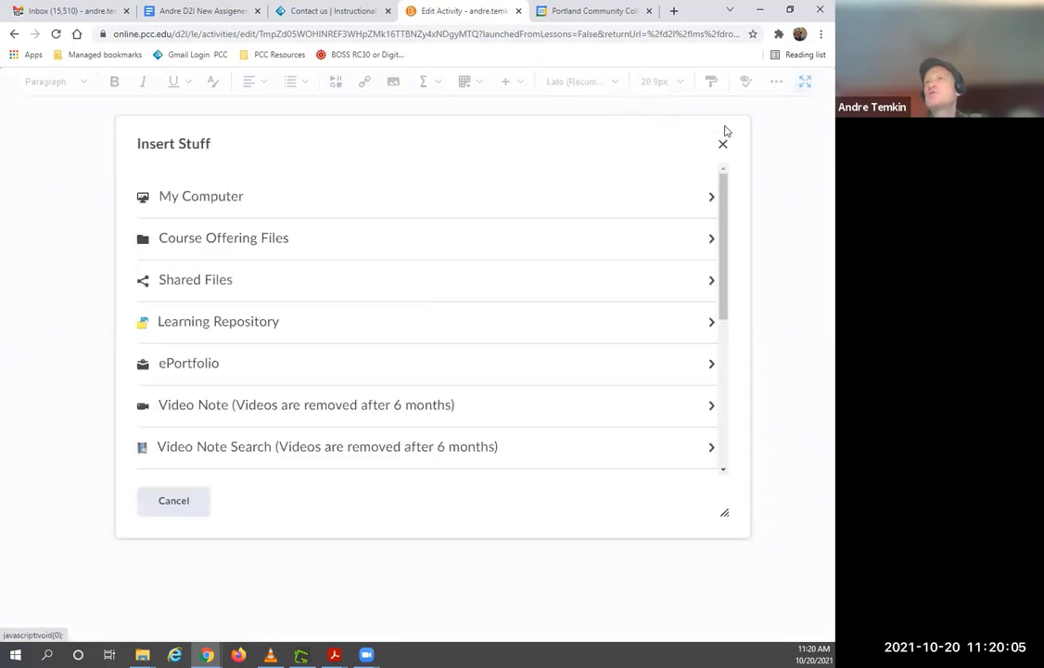
click(724, 145)
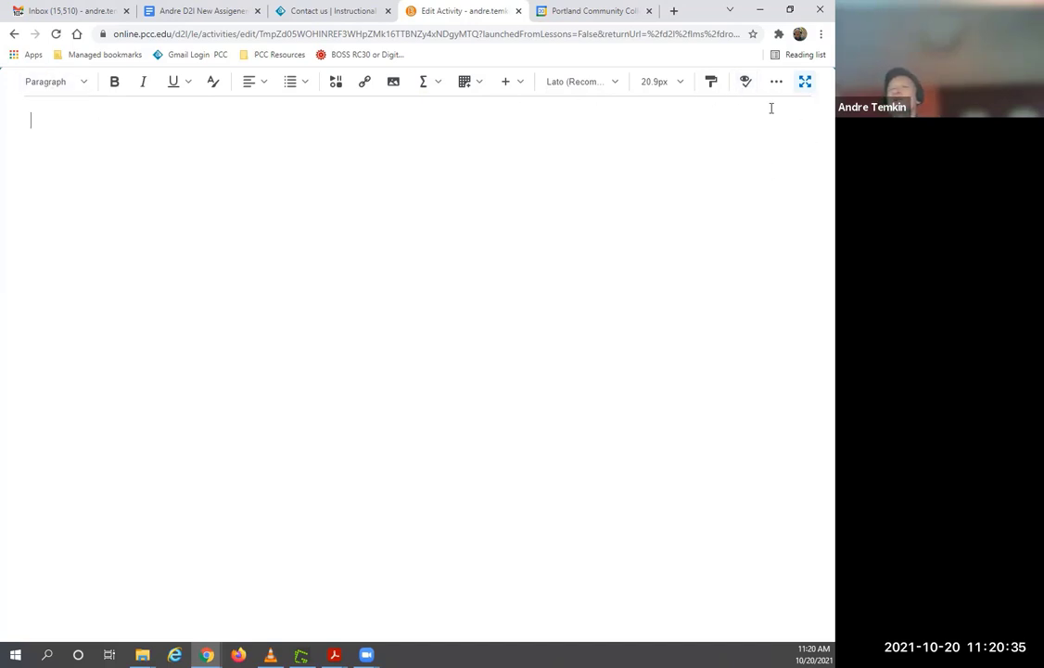
click(712, 85)
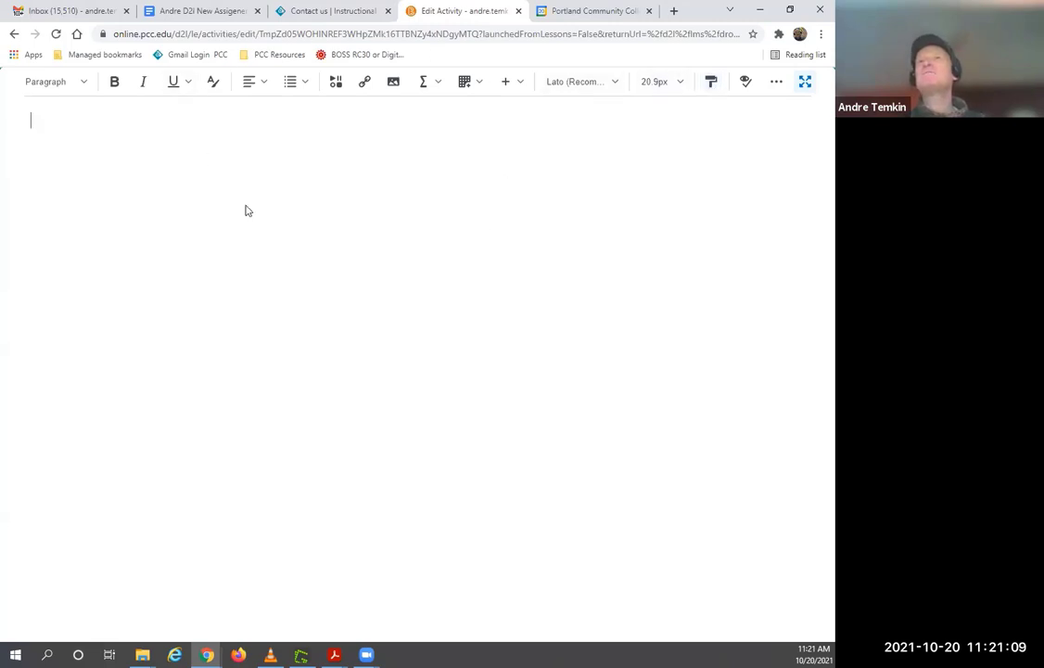
click(805, 83)
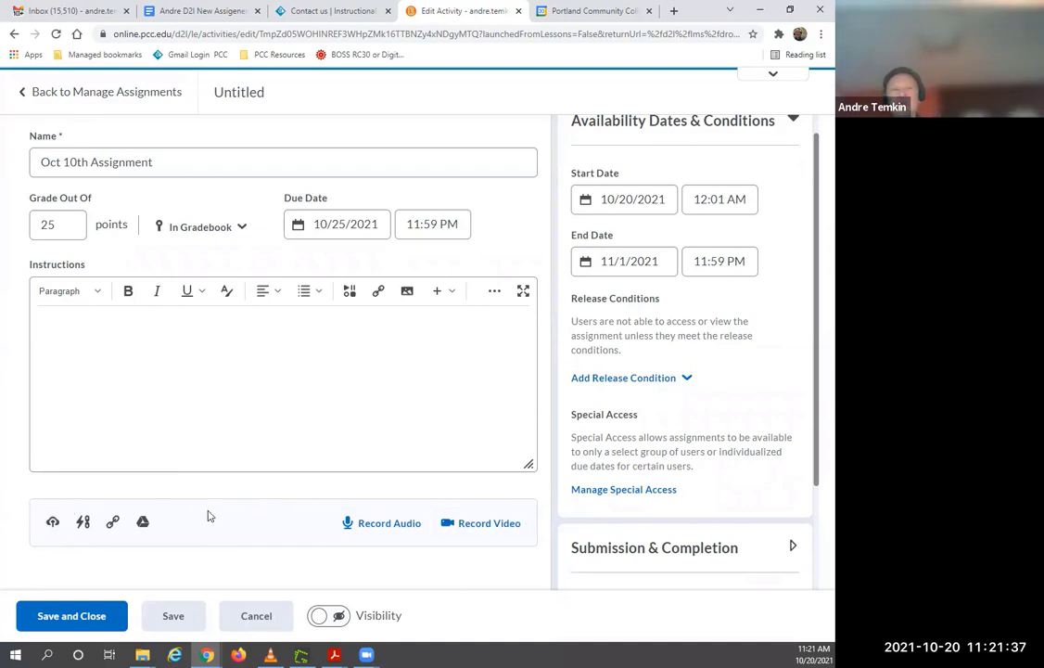
Step: Review the course materials offered under Insert Quicklink and close the list without attaching a link
click(83, 523)
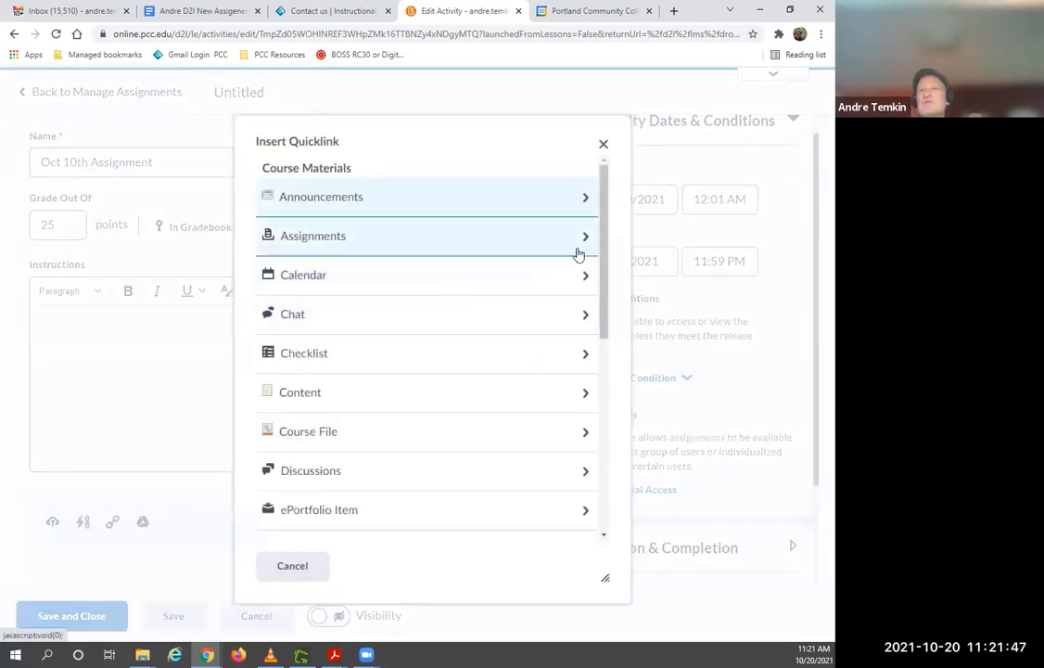
drag(605, 223, 611, 252)
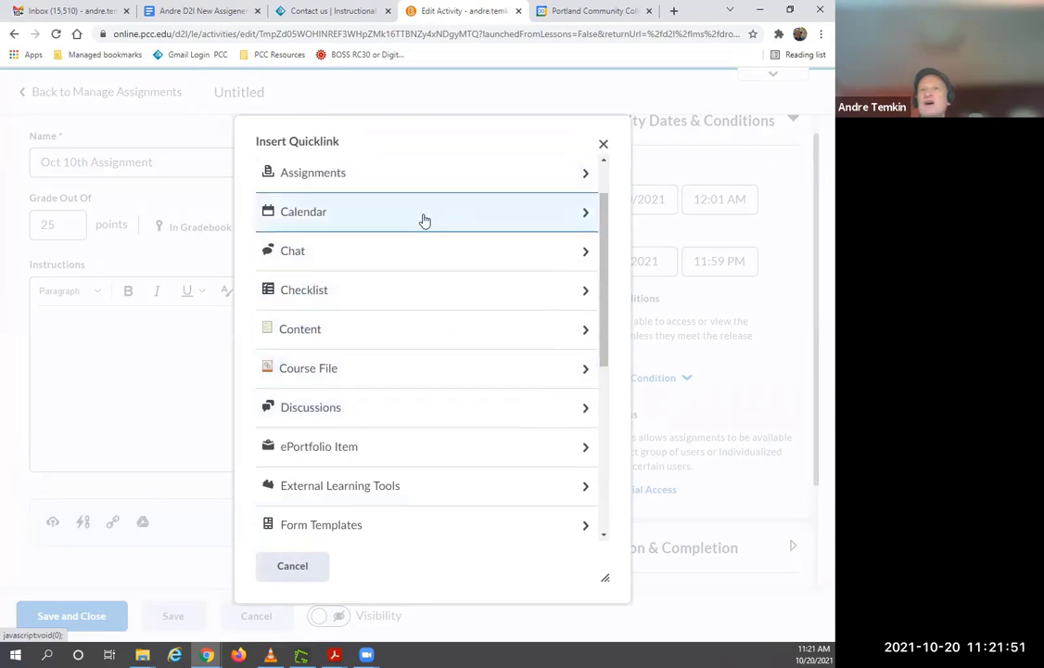
click(603, 145)
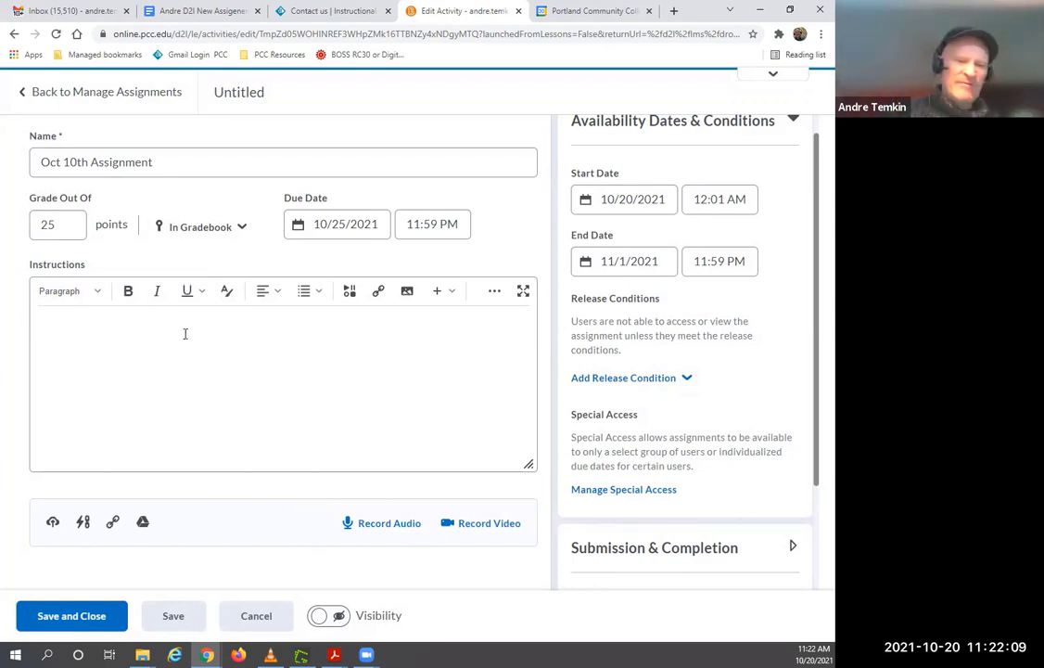
Step: Write the assignment instructions as "Please upload your homework below using Upload button."
text(Please uplo)
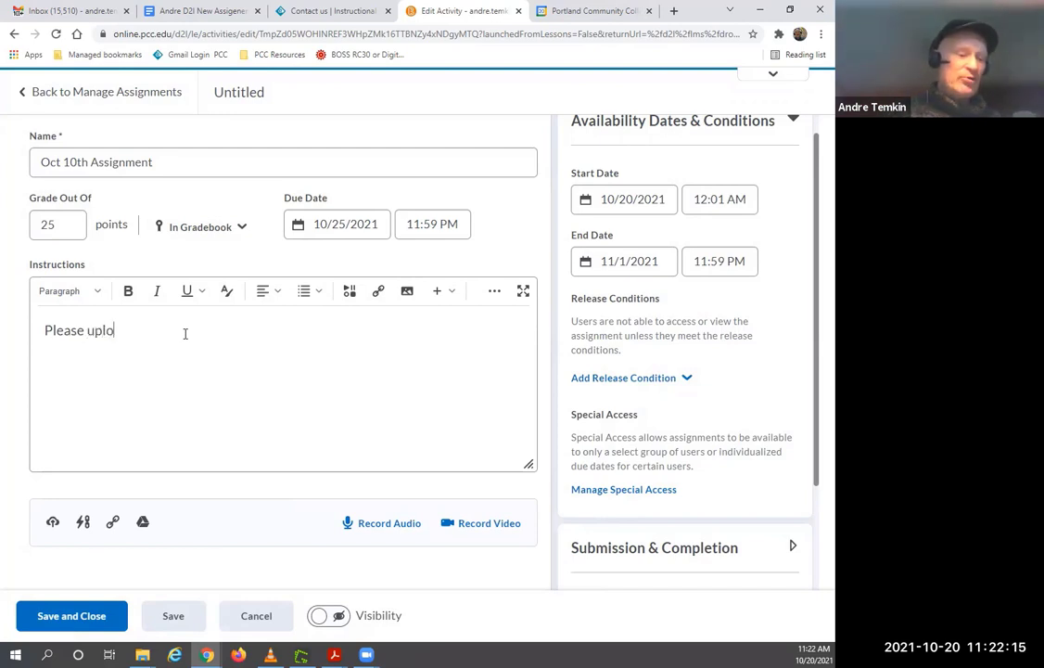
text(ad your home)
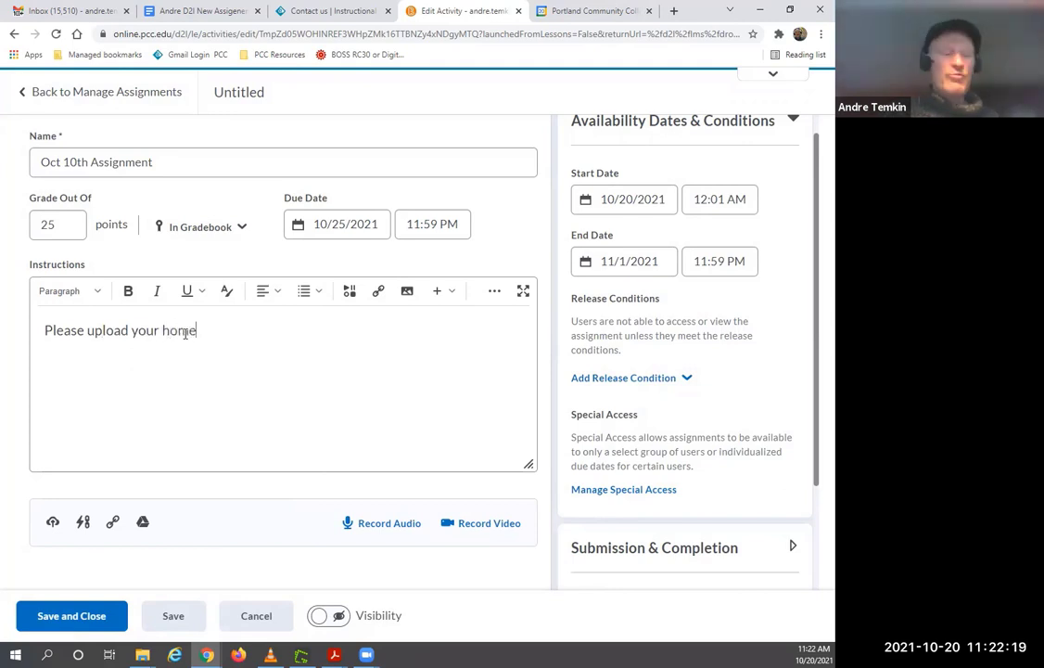
text(work he)
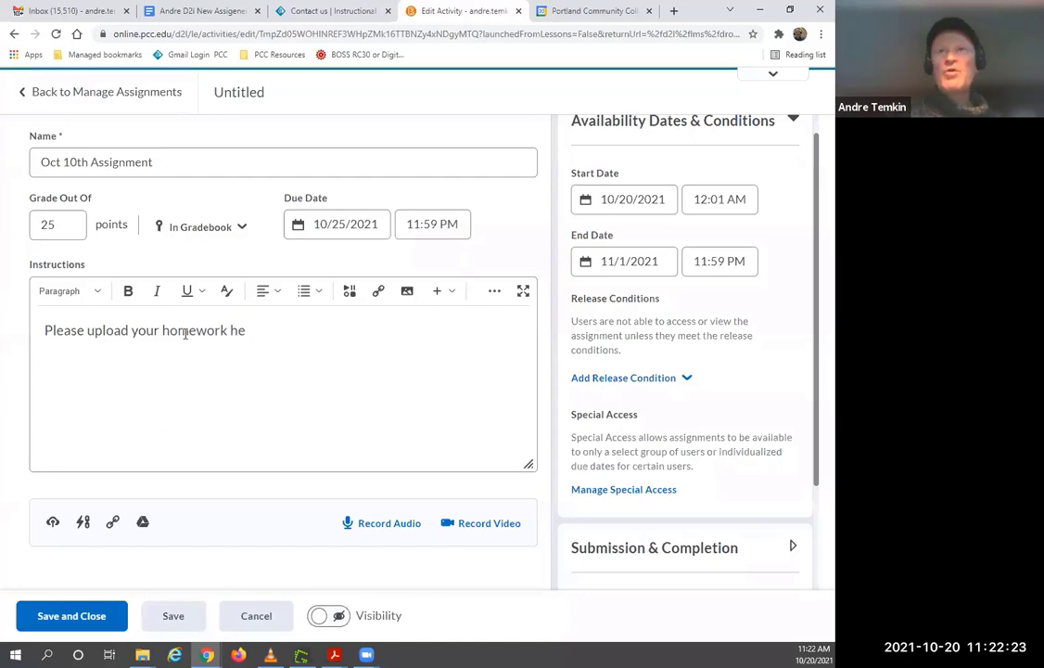
key(BackSpace)
key(BackSpace)
text(belo)
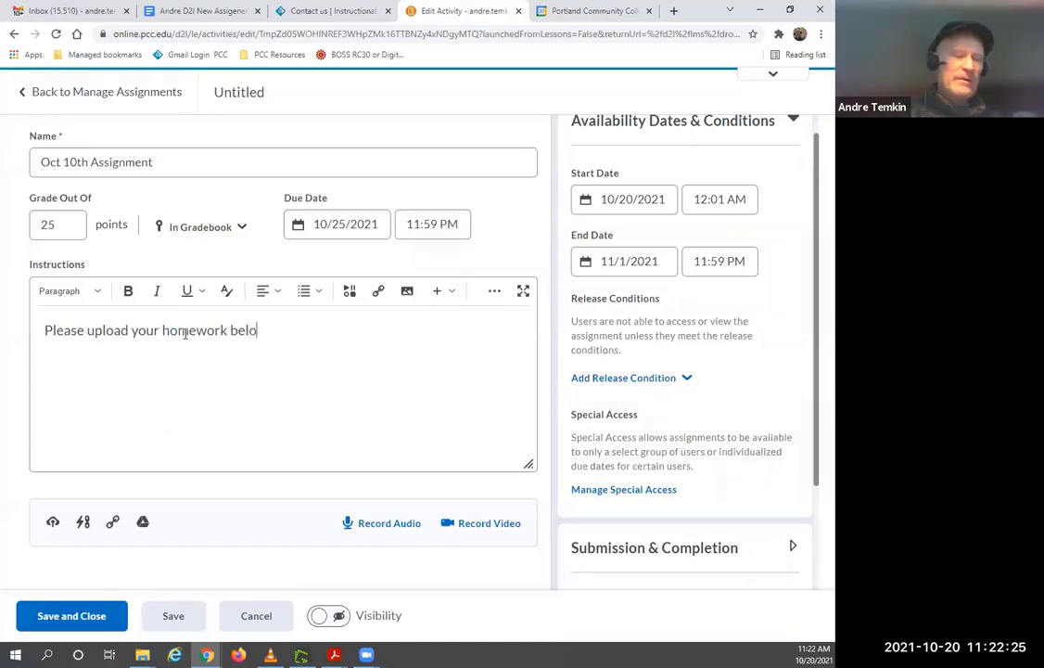
text(w )
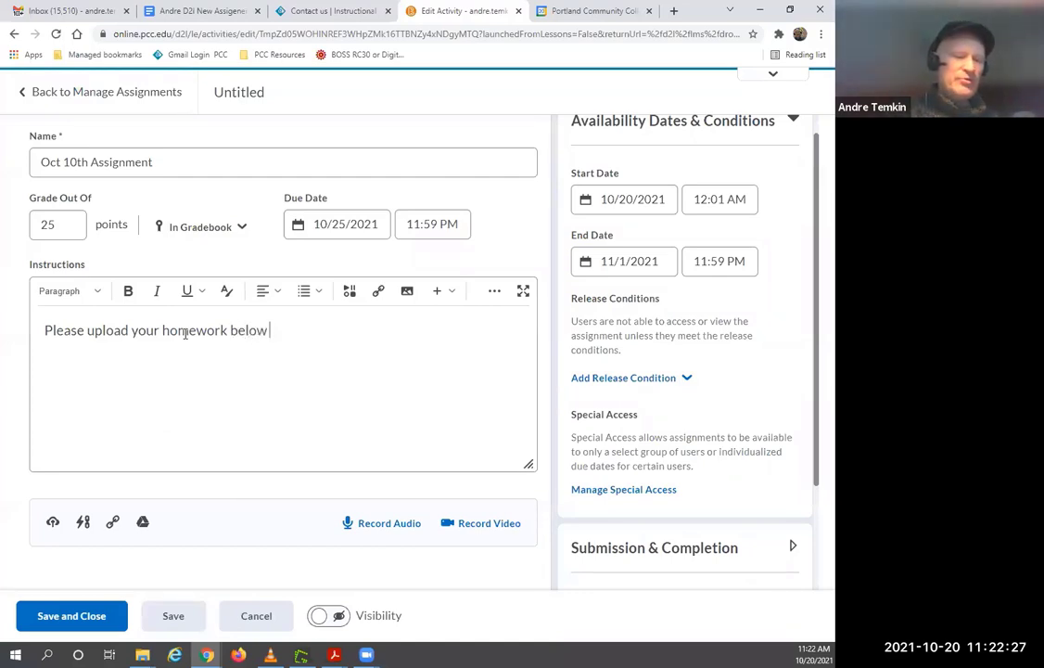
text(using Upload)
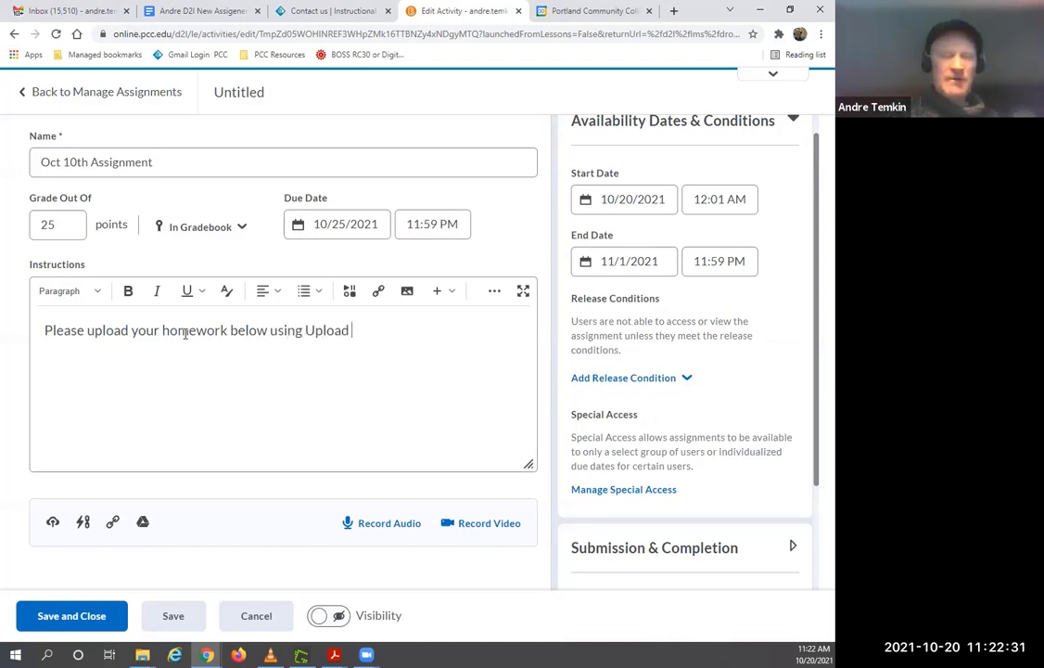
text(button)
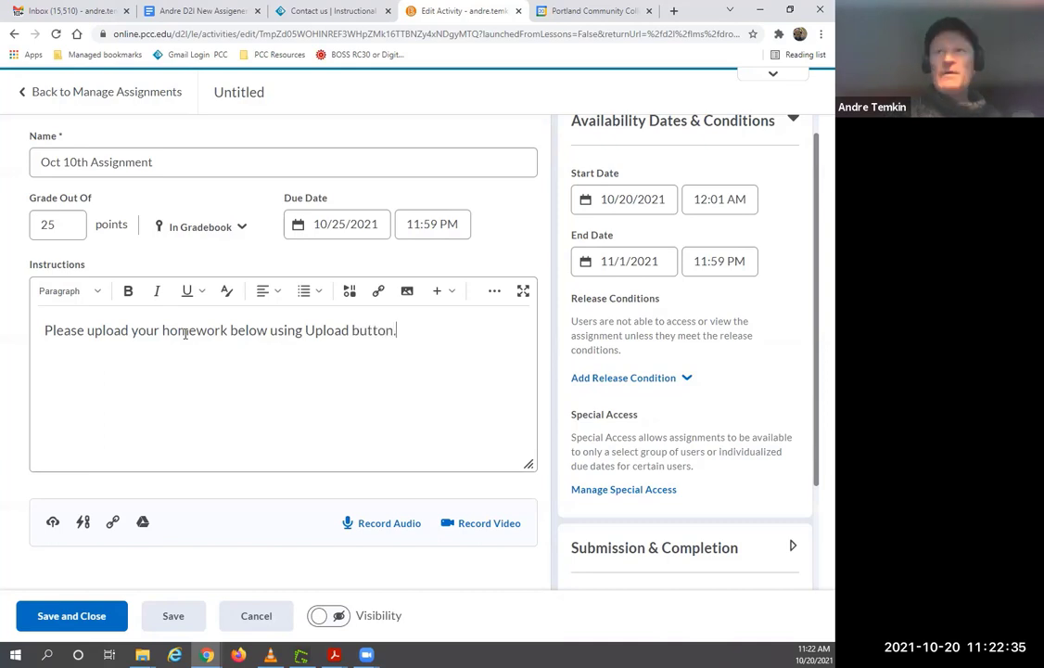
text(.)
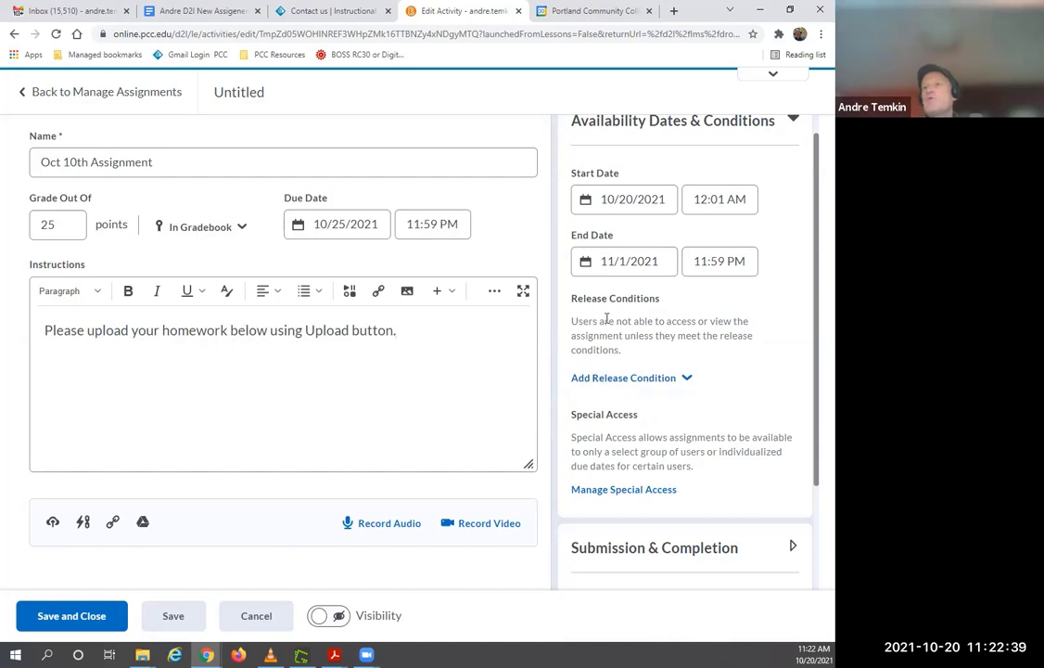
Step: Collapse the Availability Dates & Conditions section and expand Submission & Completion
scroll(649, 320, down, 1)
scroll(660, 315, down, 1)
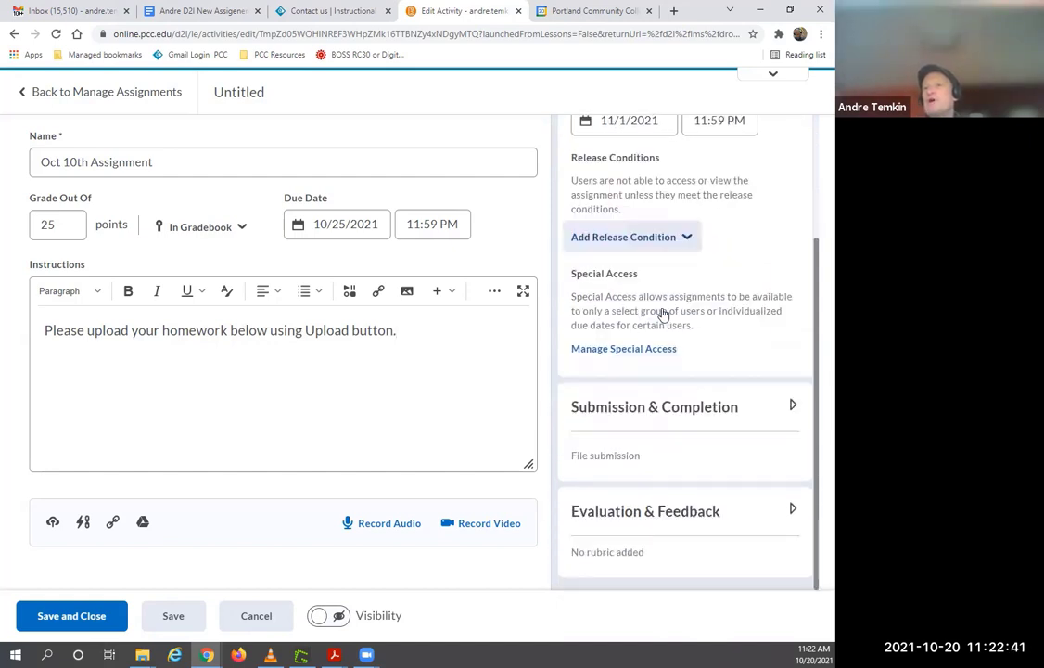
scroll(788, 186, up, 3)
click(794, 146)
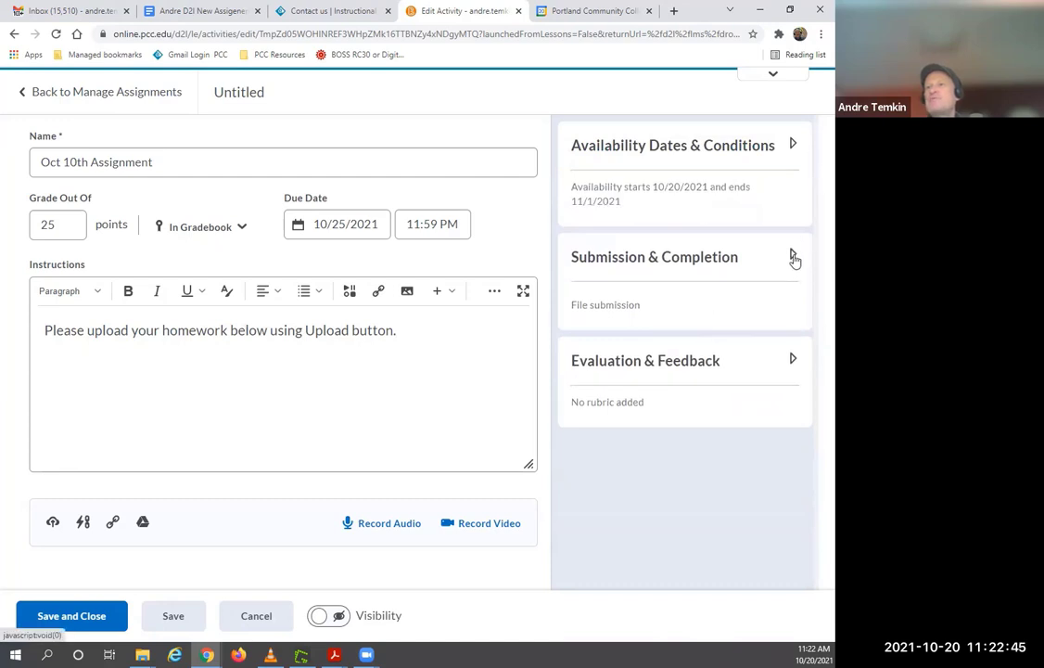
click(794, 256)
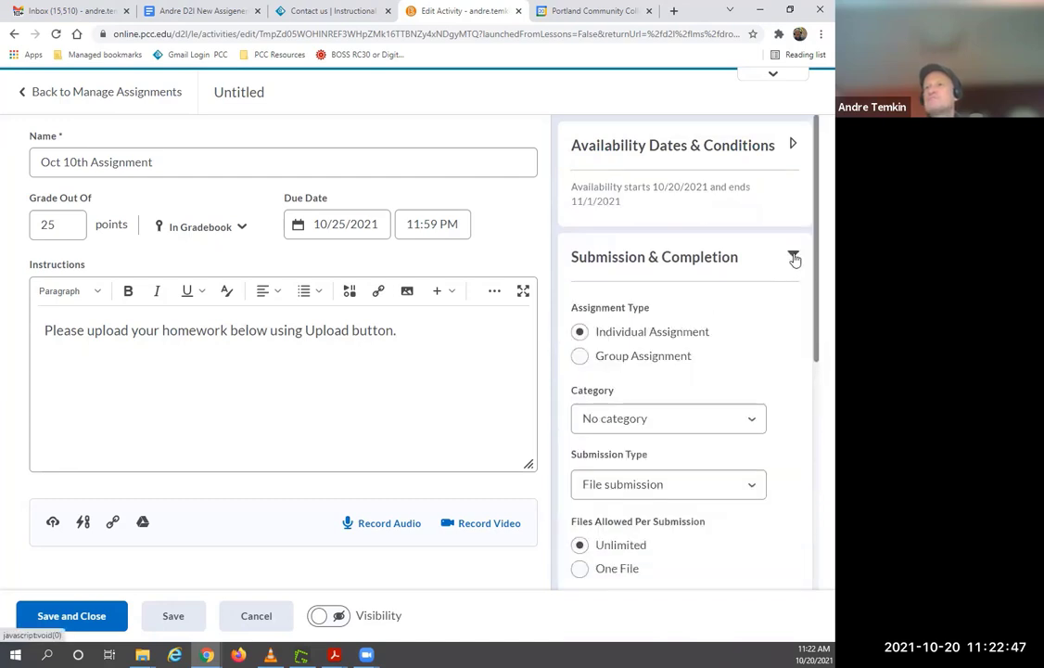
Step: Review the Assignment Type, Category and Submission Type choices without changing any of them
scroll(794, 259, down, 1)
scroll(794, 259, down, 1)
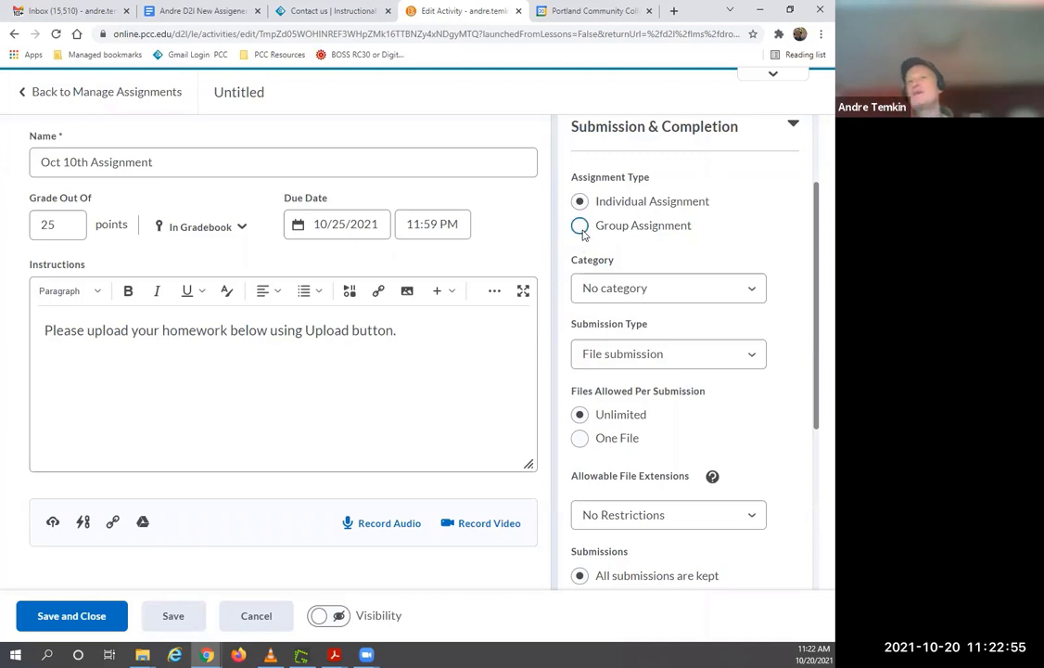
click(592, 263)
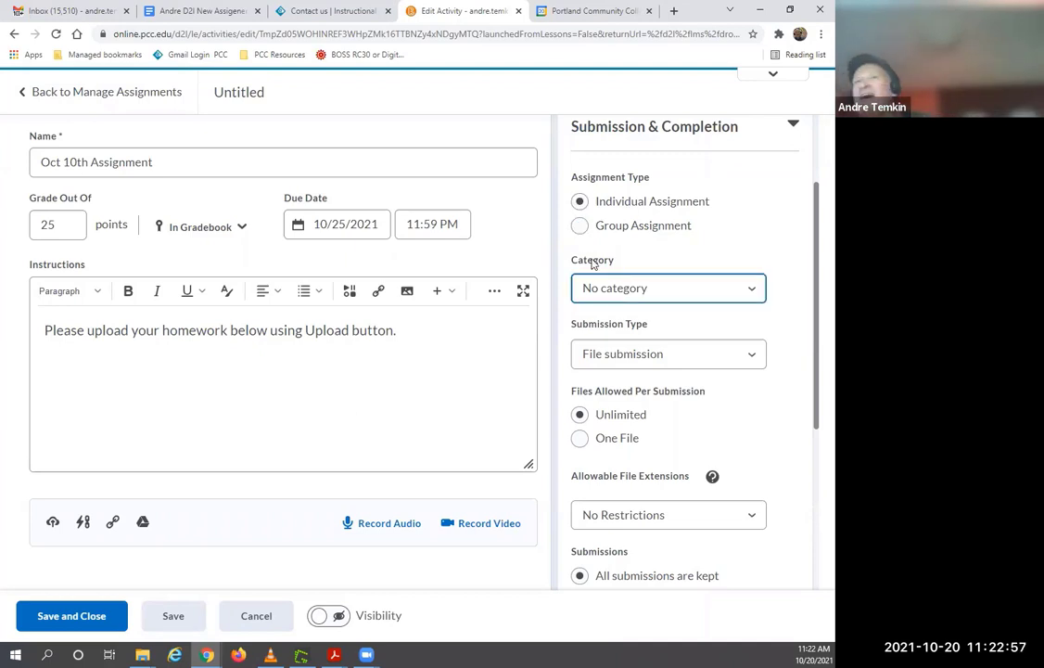
click(643, 287)
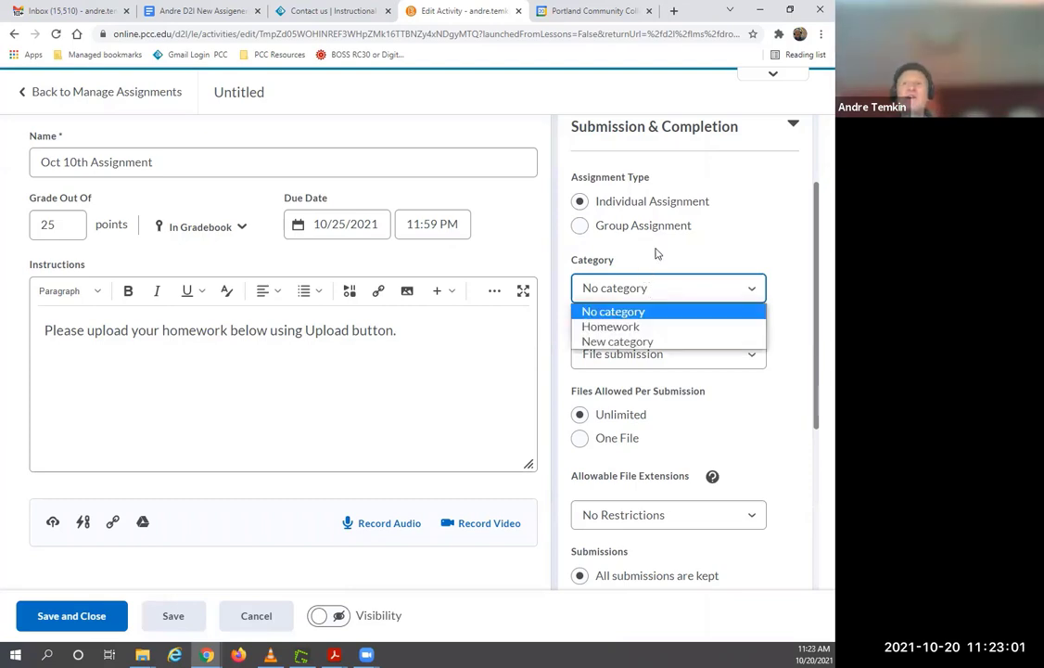
click(663, 251)
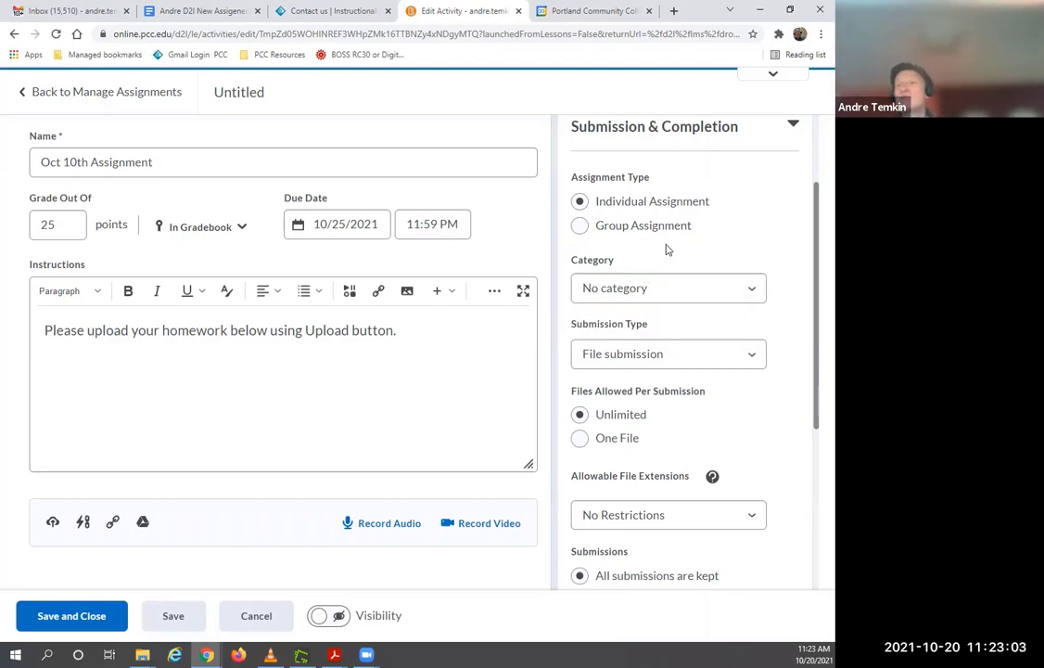
click(660, 349)
scroll(661, 344, down, 1)
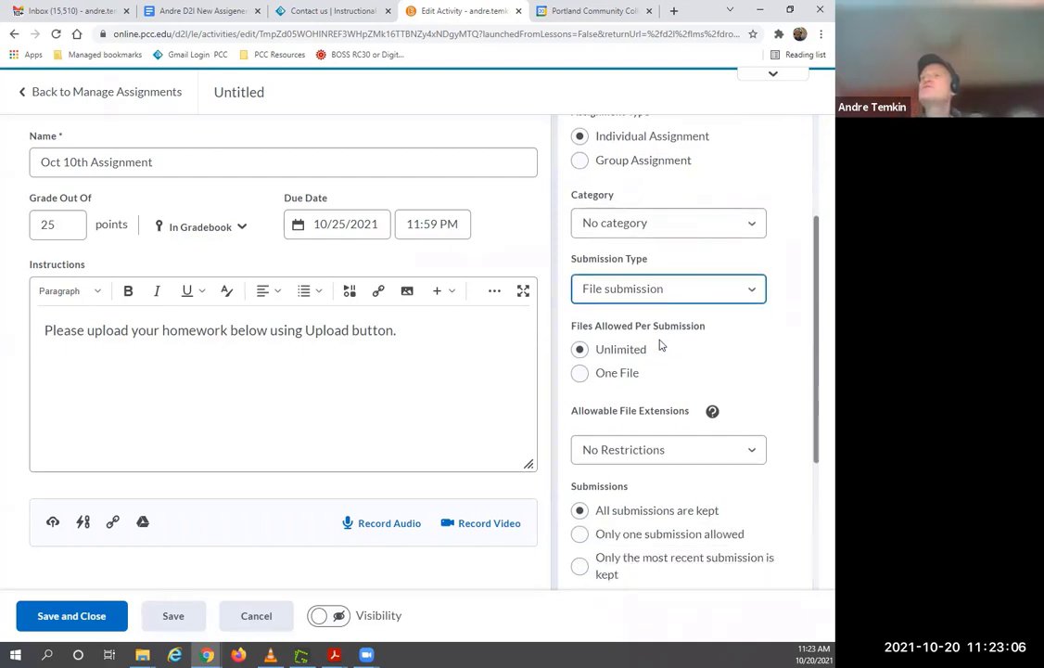
click(685, 294)
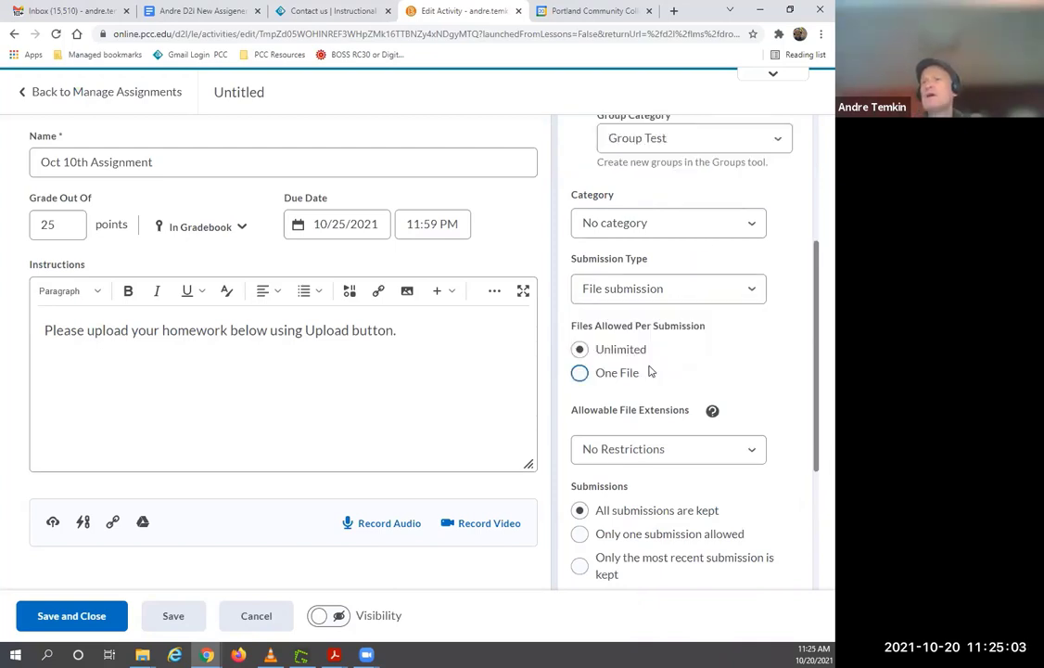
Step: Allow unlimited files per submission and set the allowable file extensions to Custom File Types
click(581, 374)
click(579, 349)
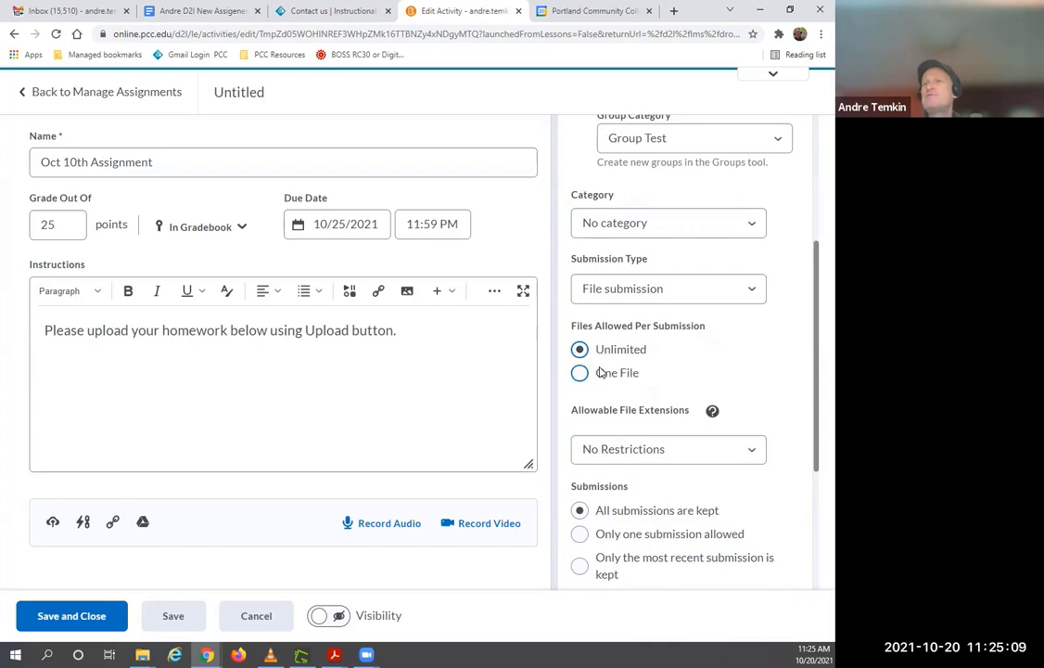
scroll(677, 241, down, 2)
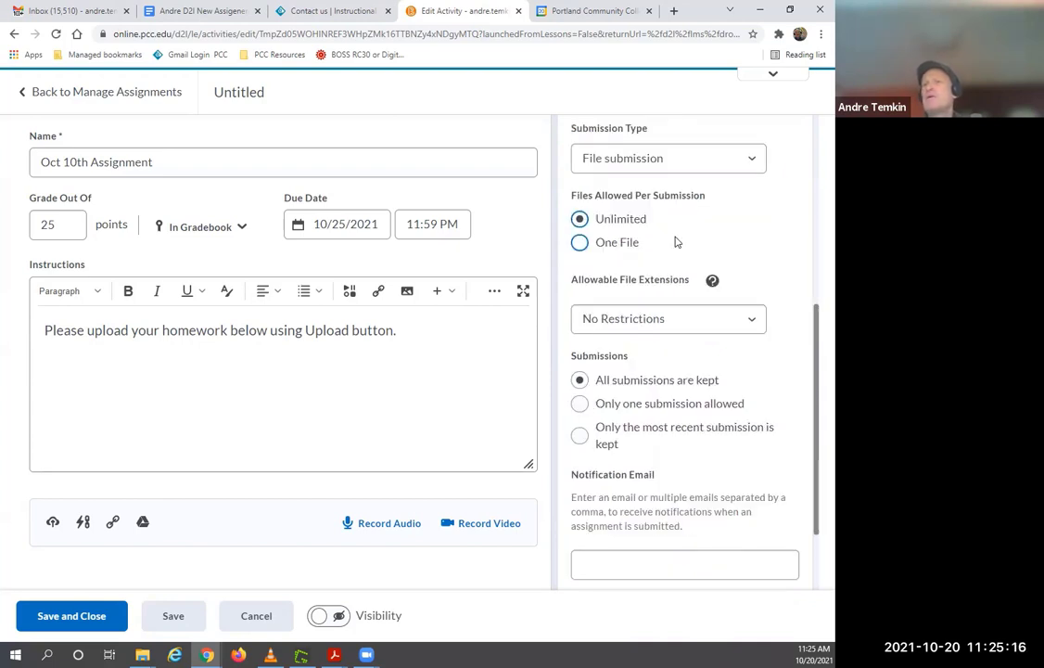
scroll(676, 242, down, 1)
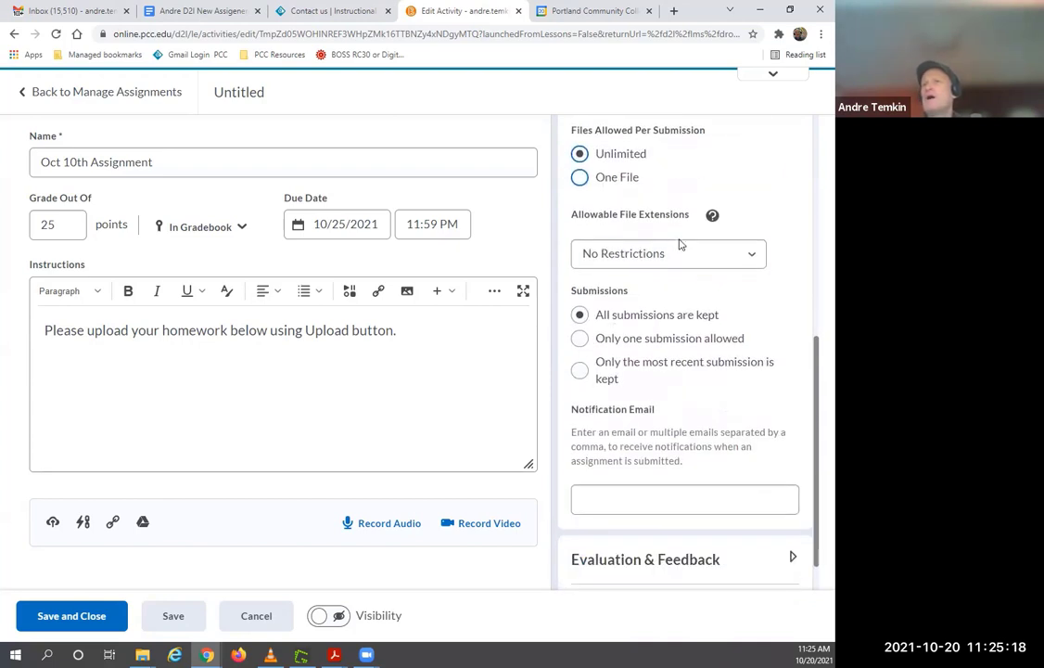
click(674, 259)
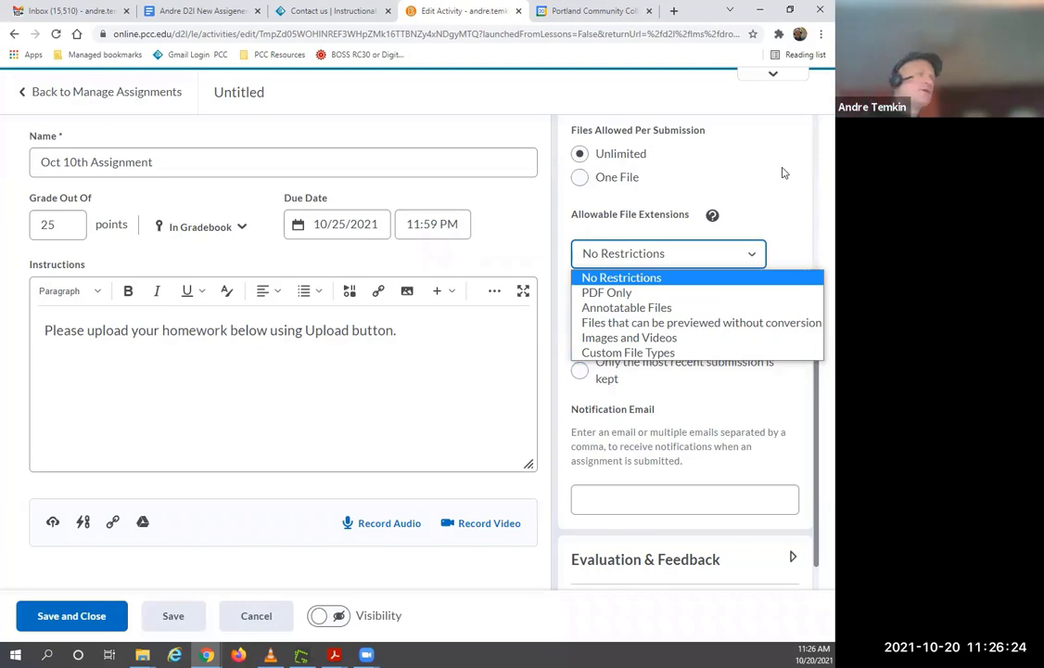
click(654, 353)
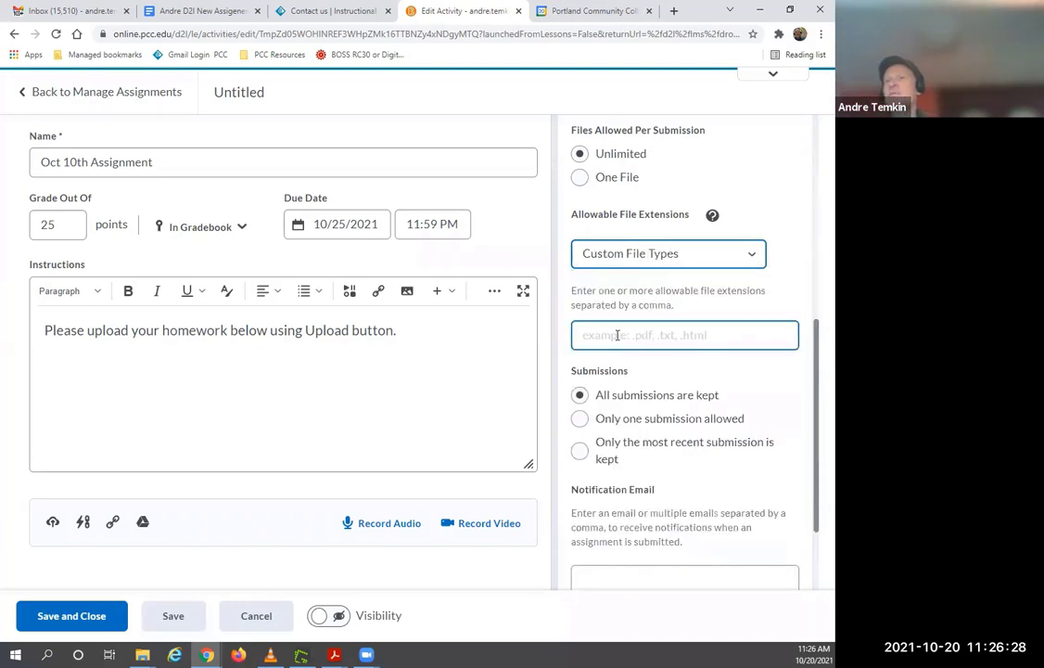
click(616, 336)
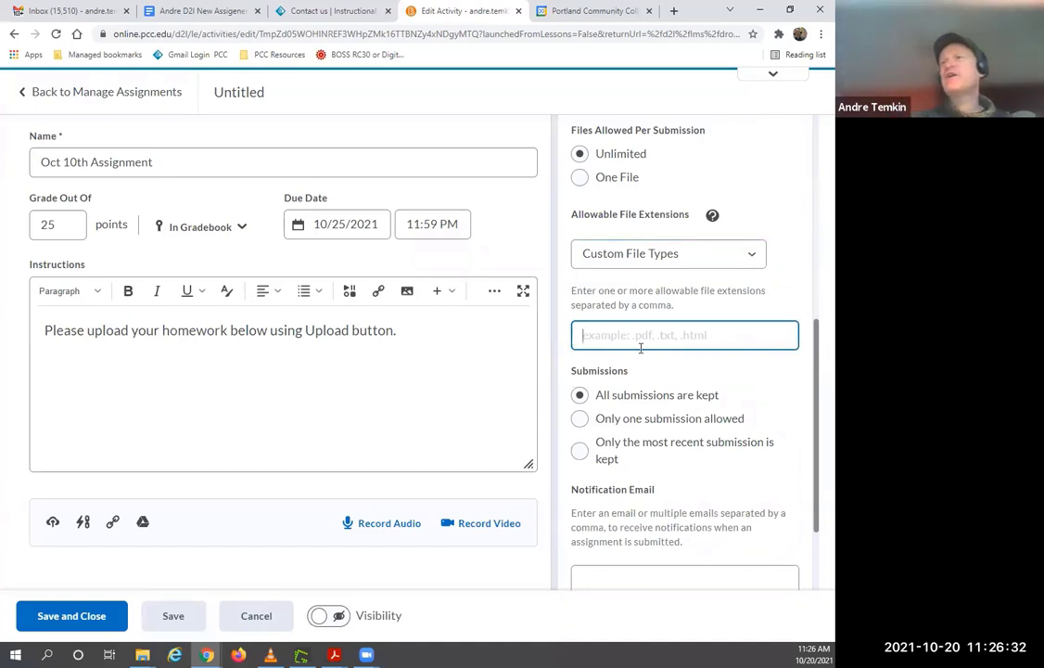
Step: Review the Submissions retention options and the Notification Email explanation without entering an address
scroll(656, 338, down, 2)
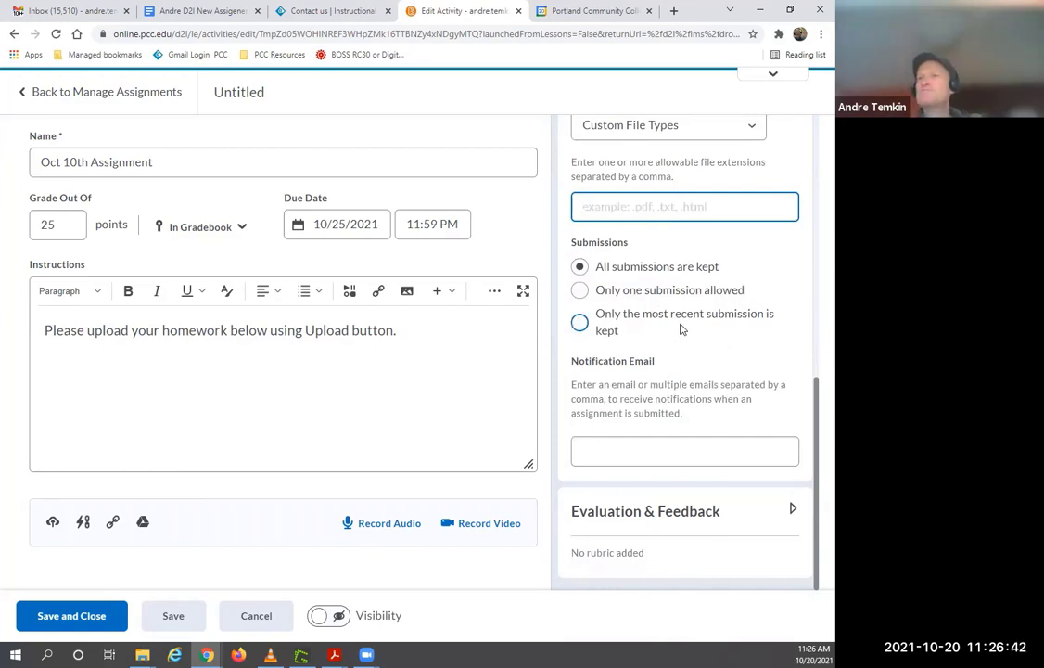
click(624, 457)
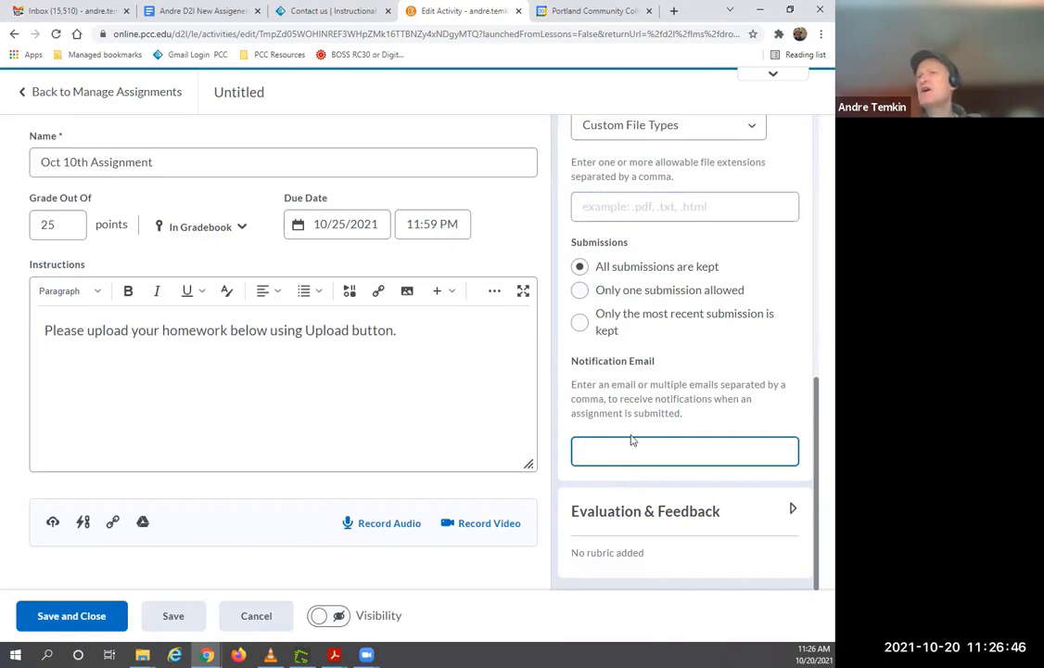
click(573, 386)
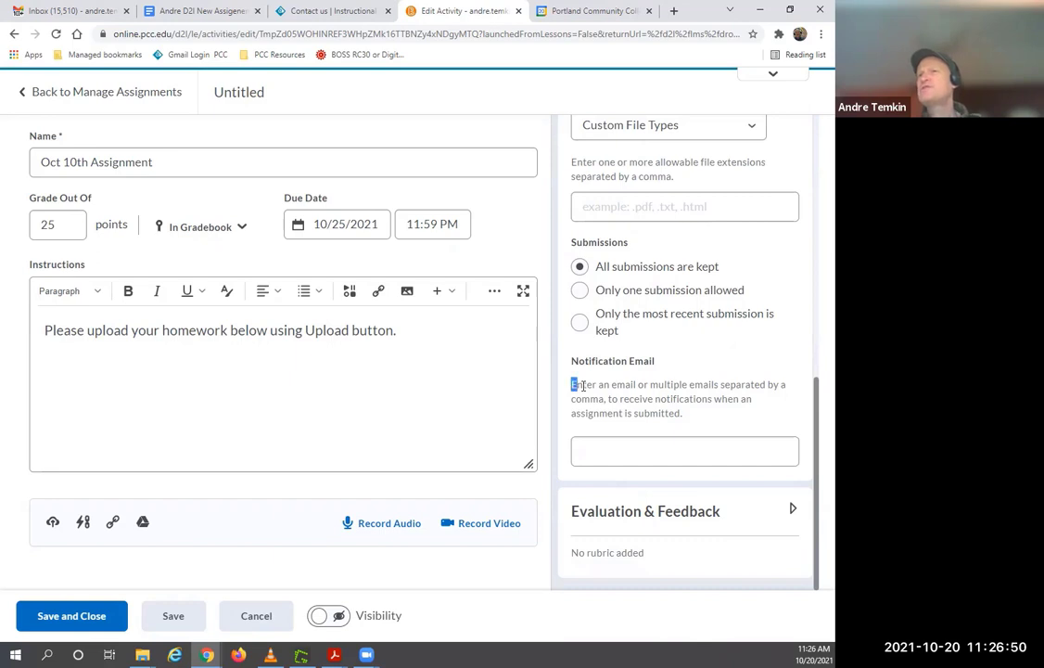
drag(572, 386, 693, 414)
click(588, 447)
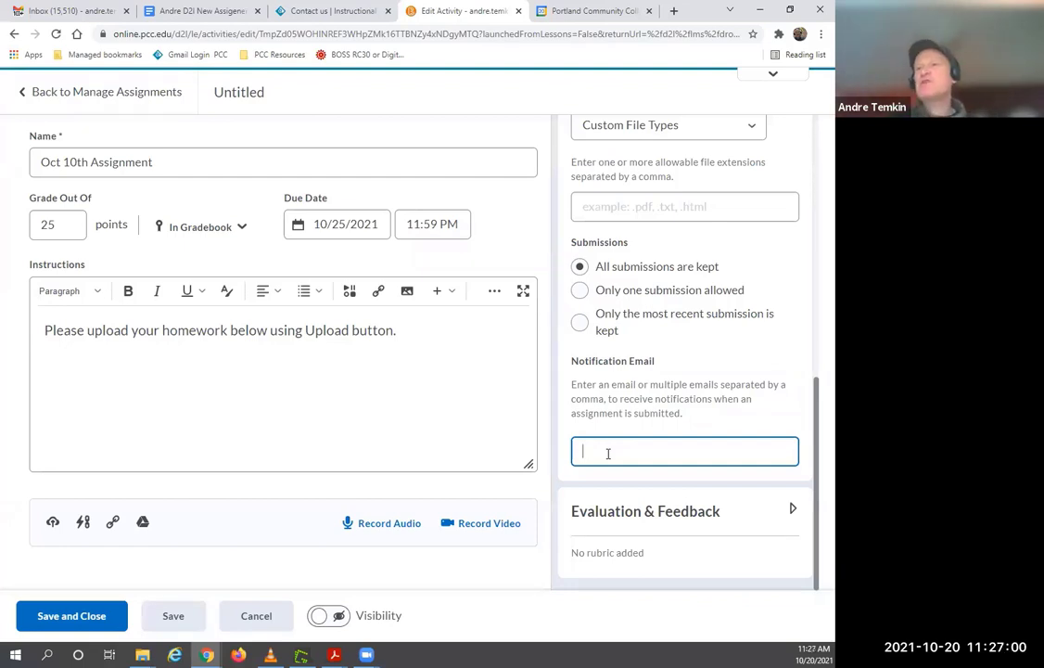
Step: Expand Evaluation & Feedback and attach the existing rubric Custom Points Test to the assignment
click(794, 510)
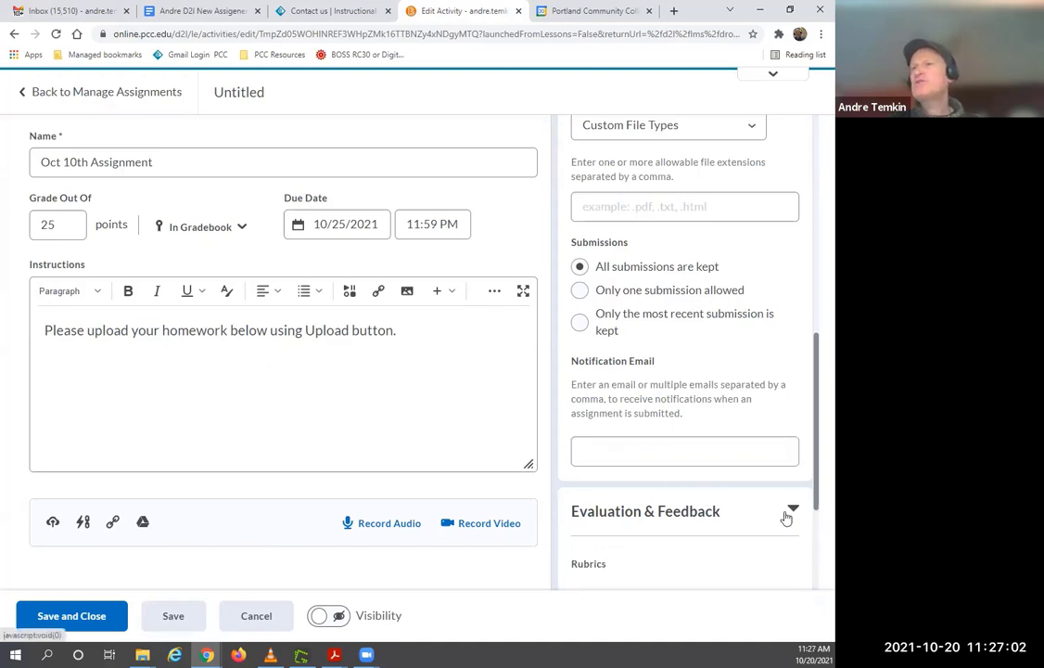
scroll(734, 501, down, 2)
scroll(733, 502, down, 2)
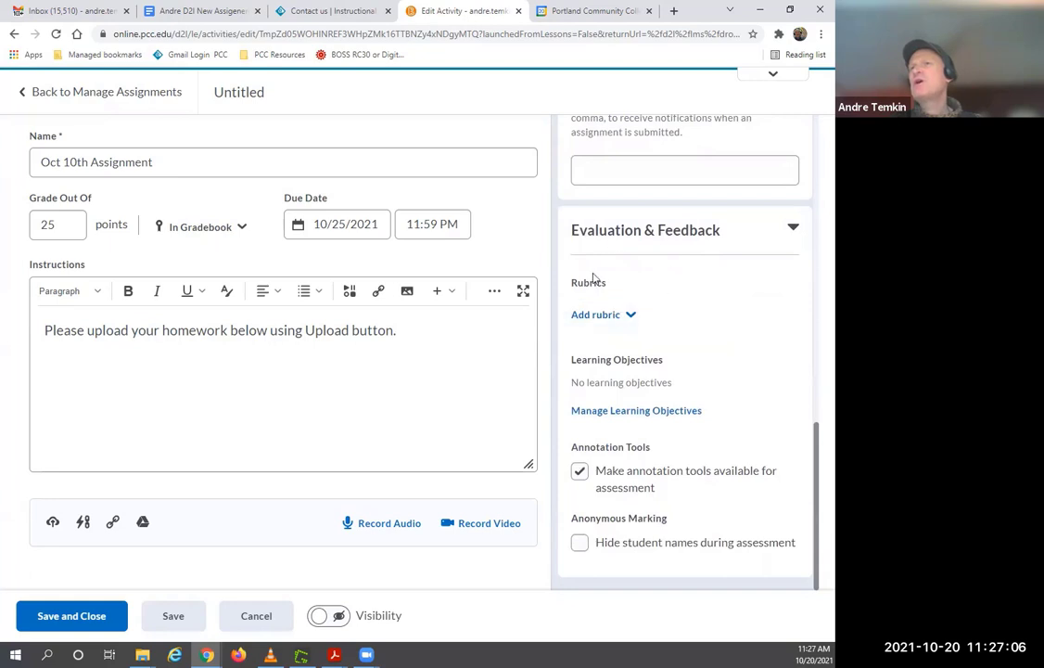
click(629, 319)
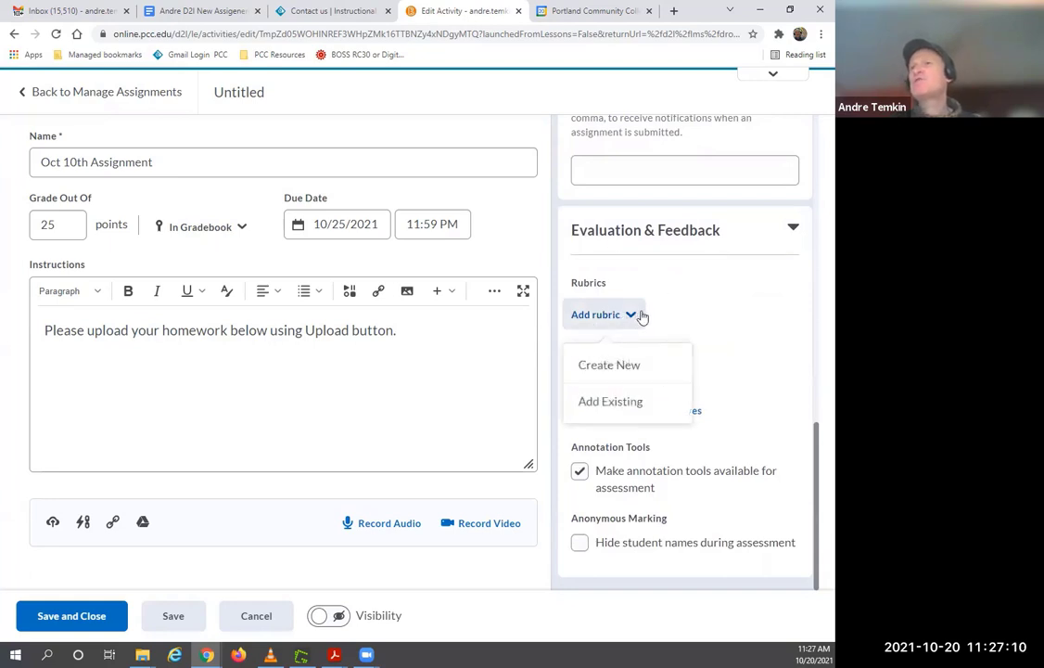
click(612, 402)
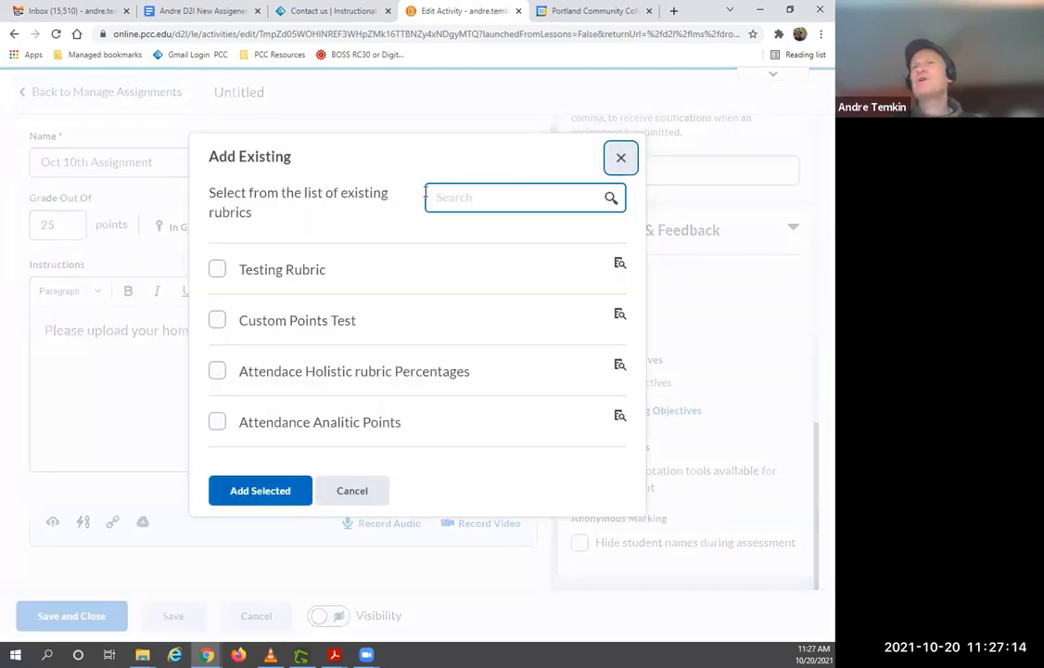
click(217, 269)
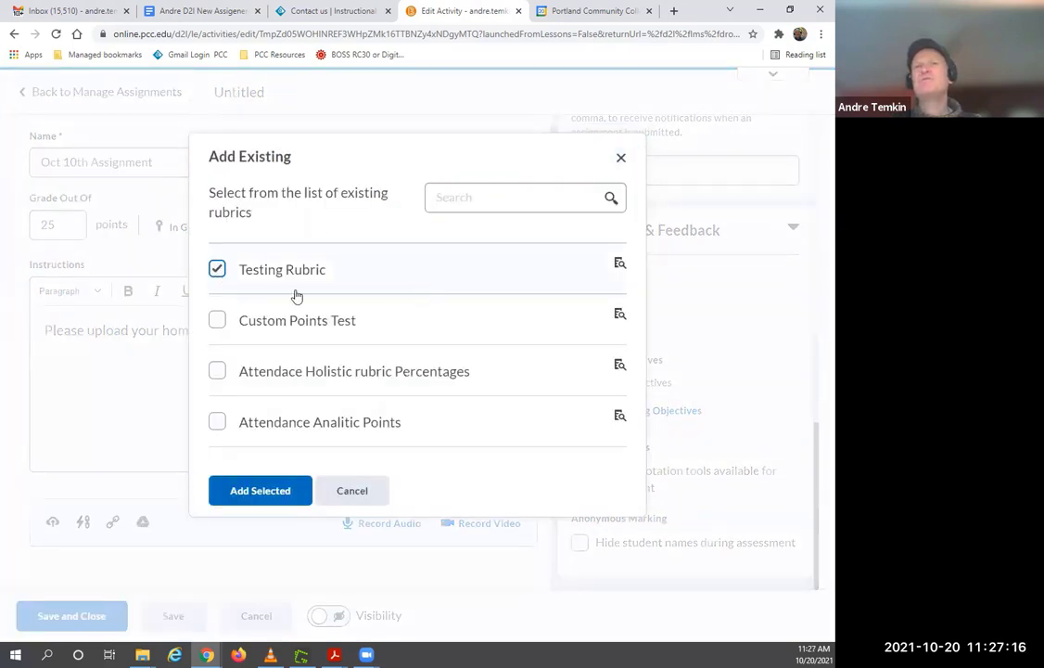
click(217, 320)
click(217, 269)
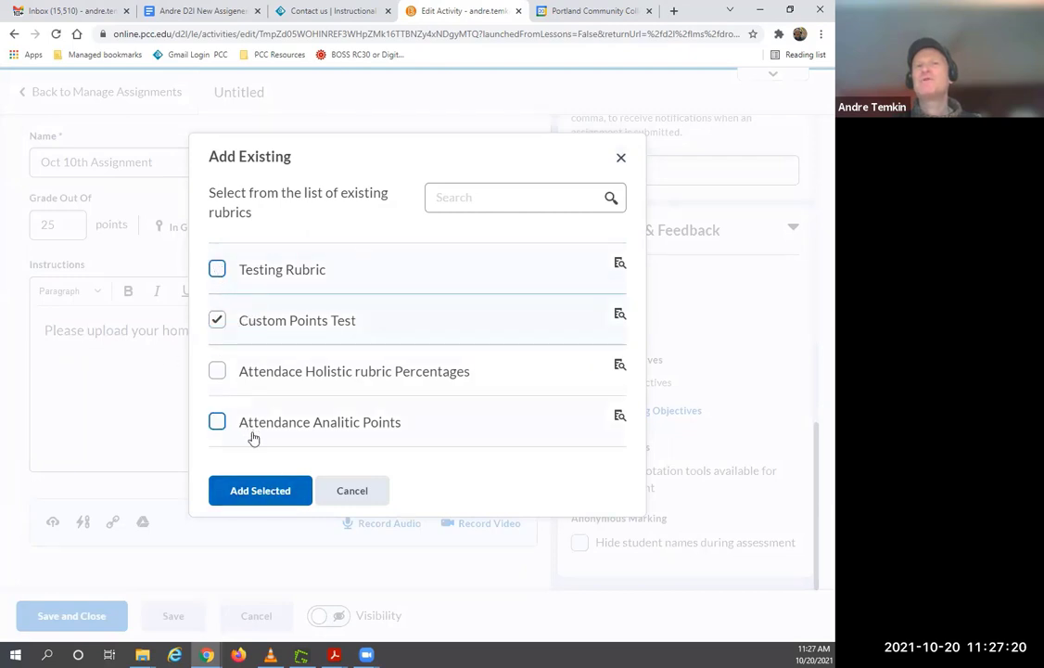
click(260, 490)
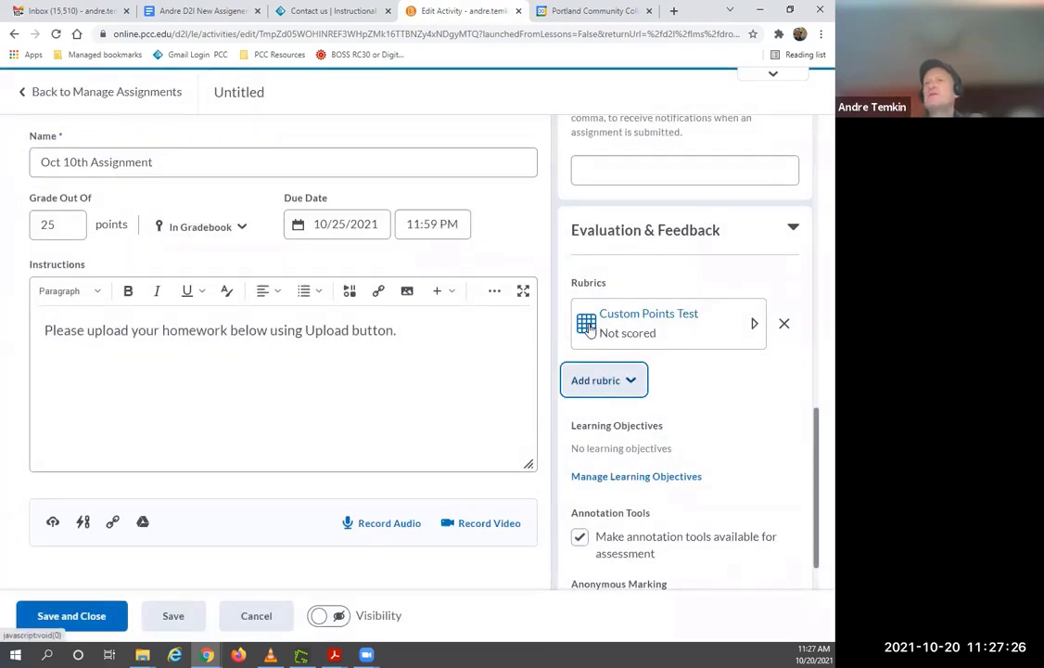
scroll(676, 375, down, 1)
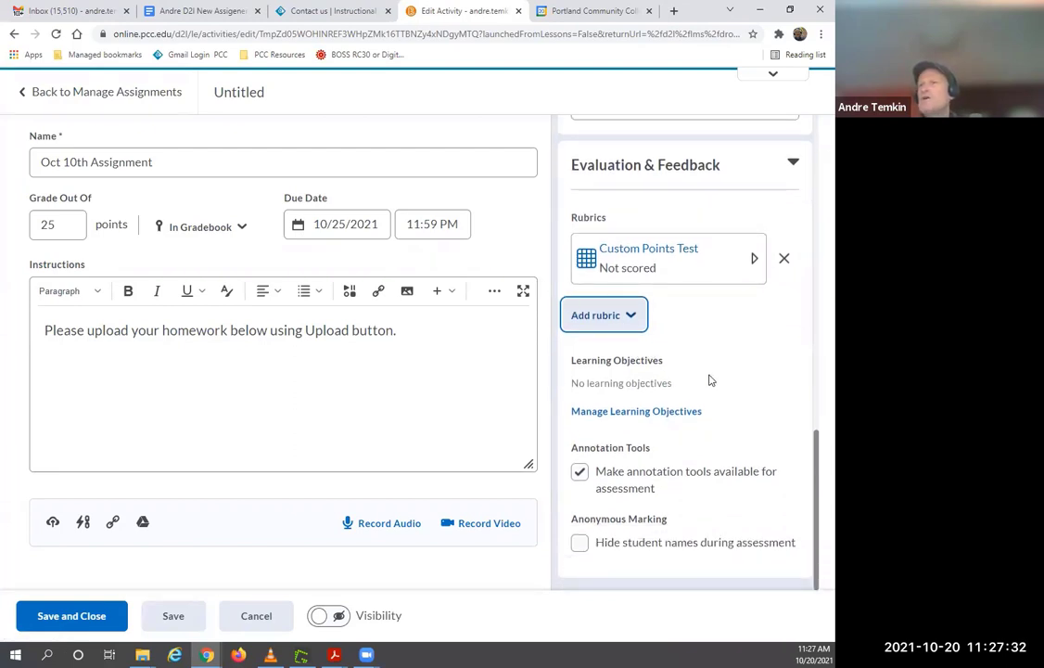
Step: Examine the Learning Objectives section and the remaining assignment settings, from Availability Dates & Conditions to Evaluation & Feedback
drag(568, 364, 653, 363)
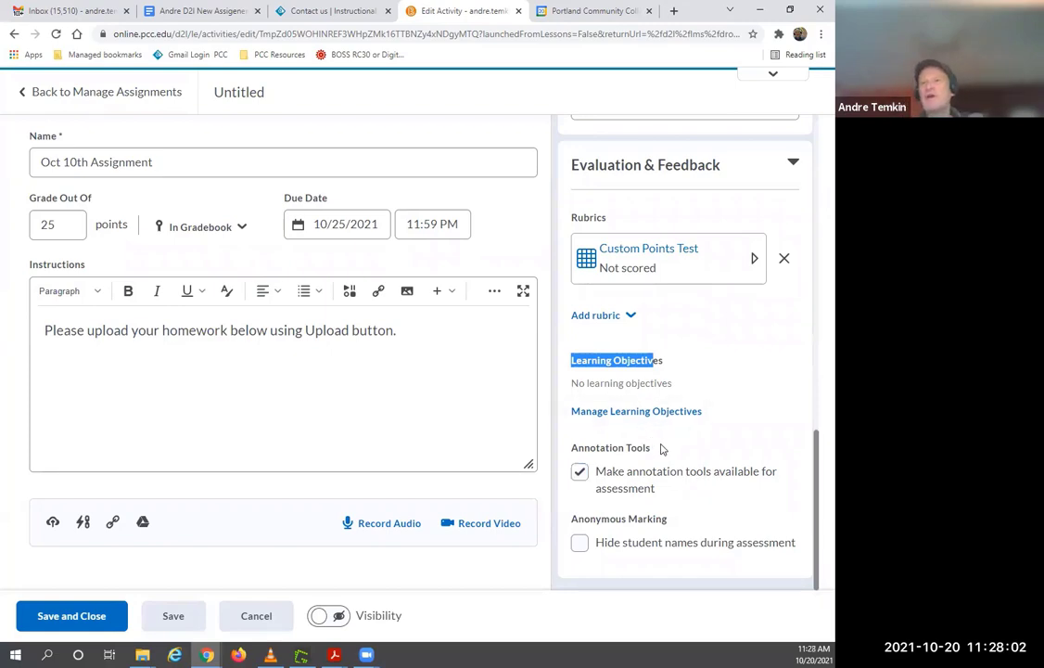
scroll(663, 445, up, 4)
scroll(663, 445, down, 4)
scroll(660, 445, up, 15)
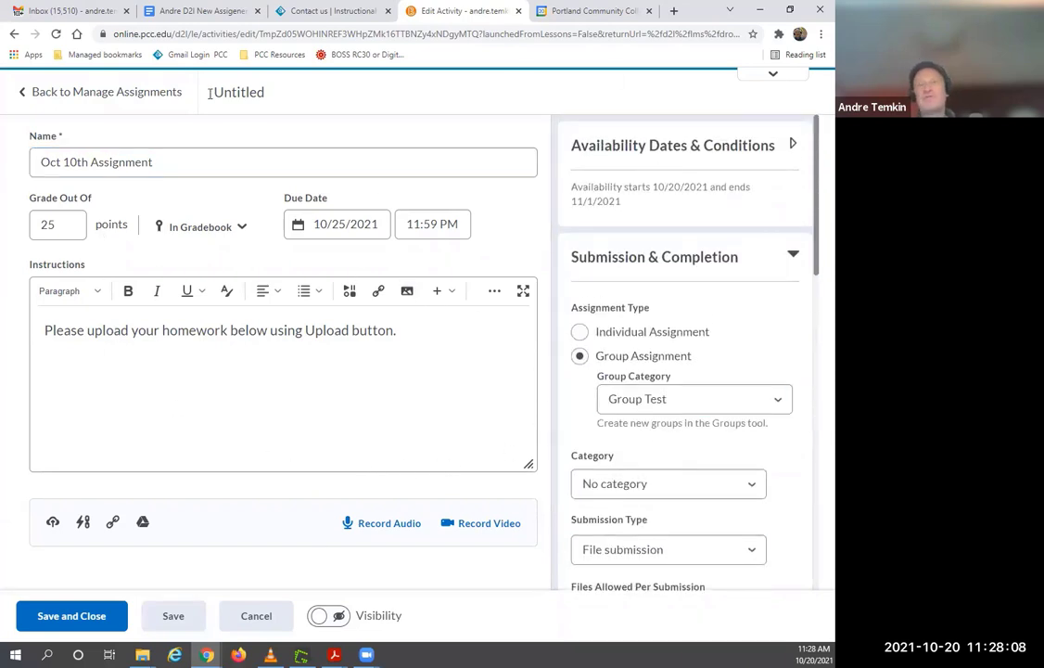
scroll(577, 306, down, 3)
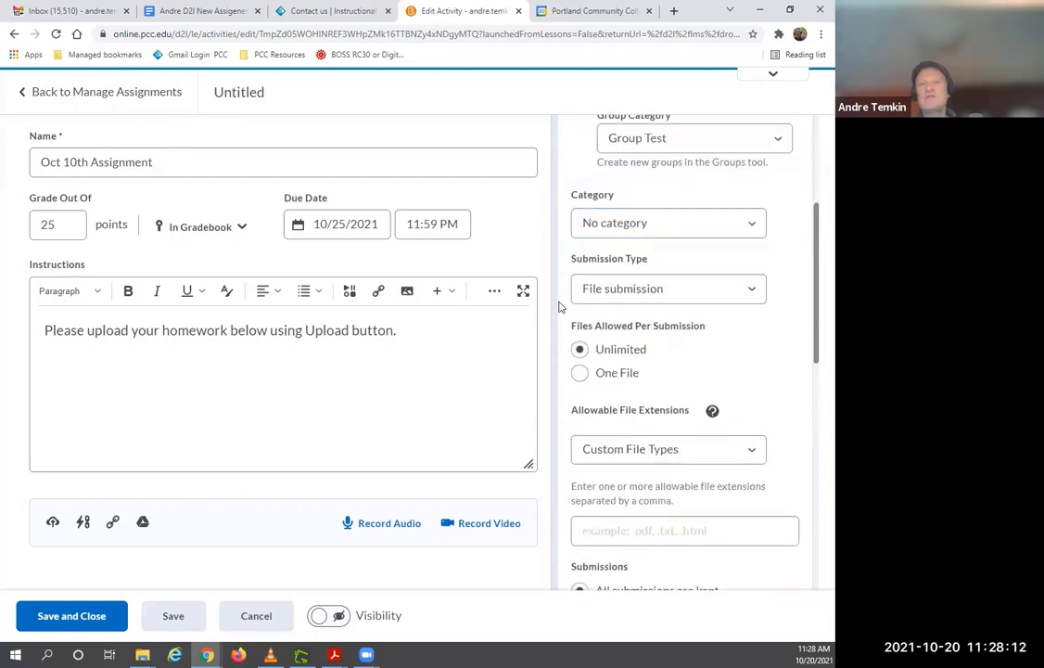
Step: Turn on the assignment's Visibility, then save and close the assignment
click(328, 617)
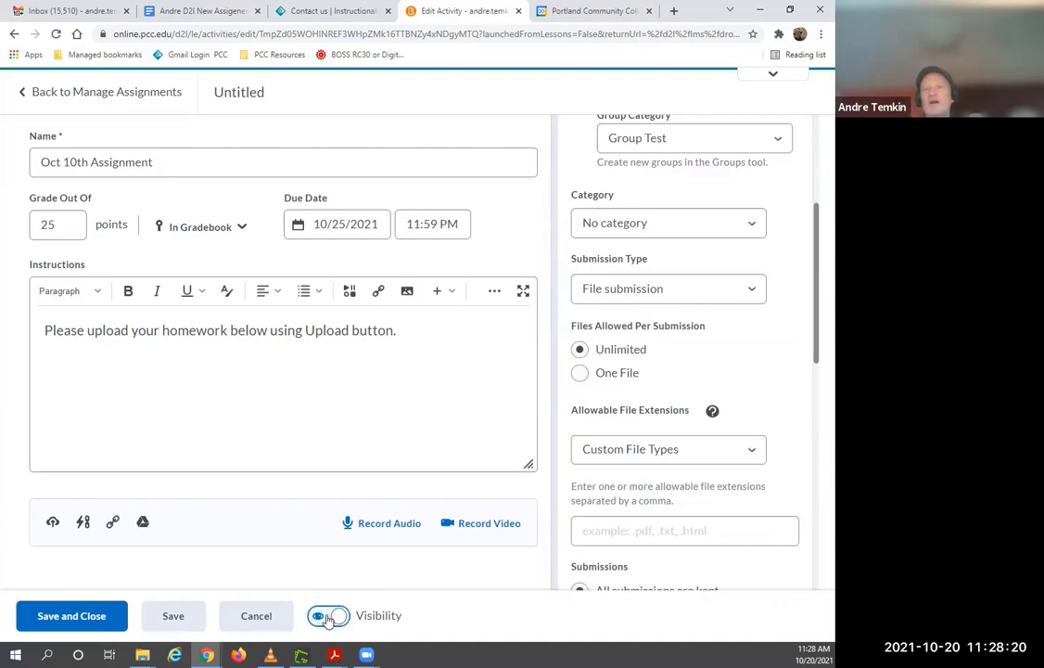
click(334, 618)
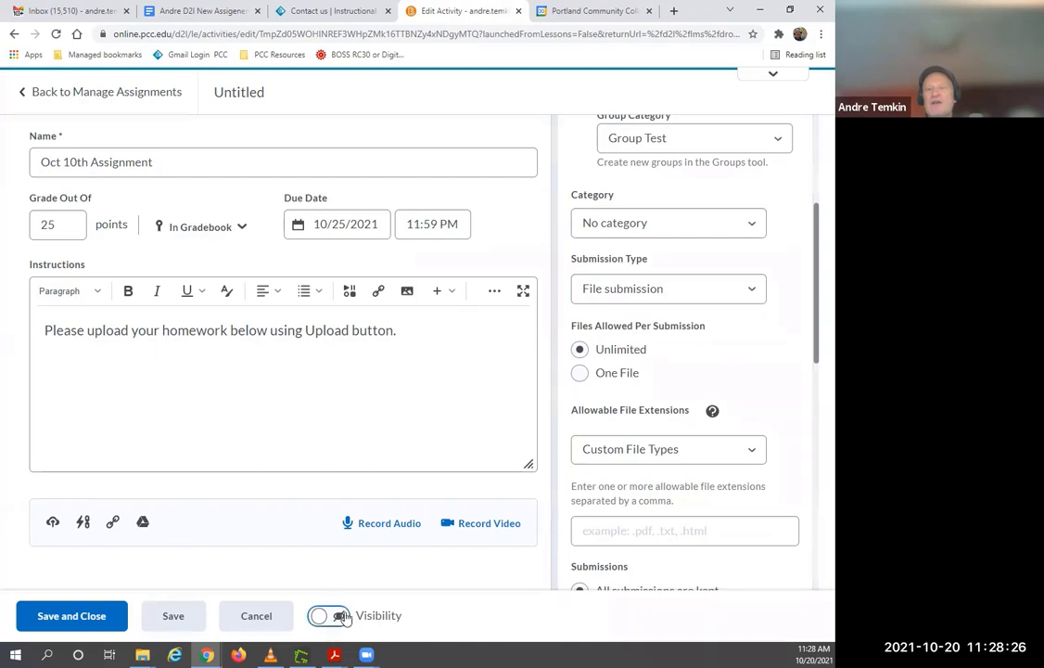
click(324, 619)
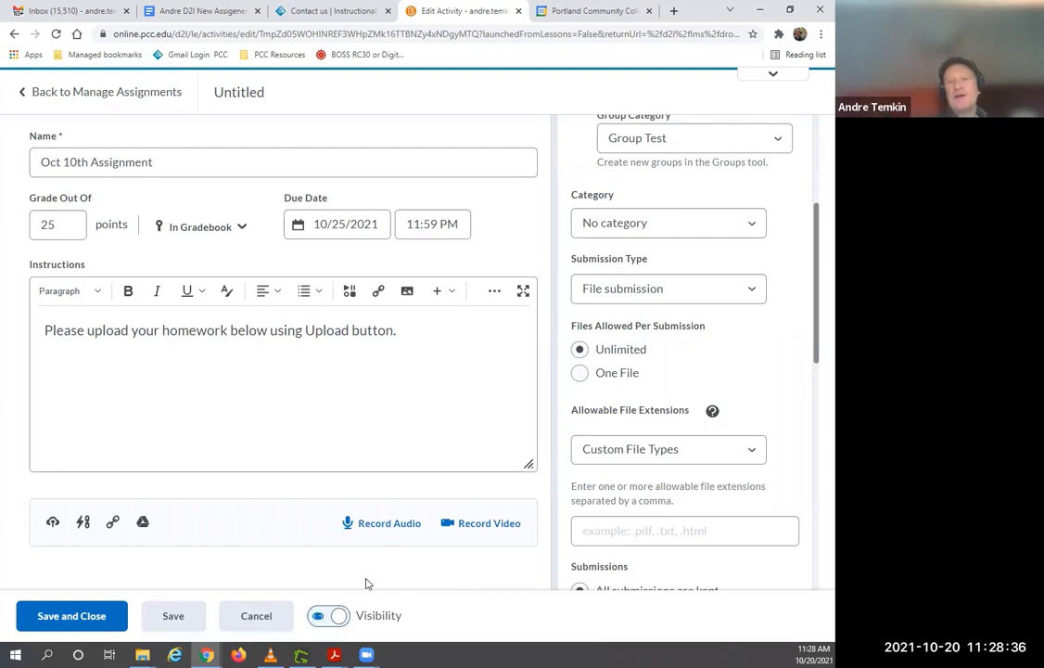
click(92, 620)
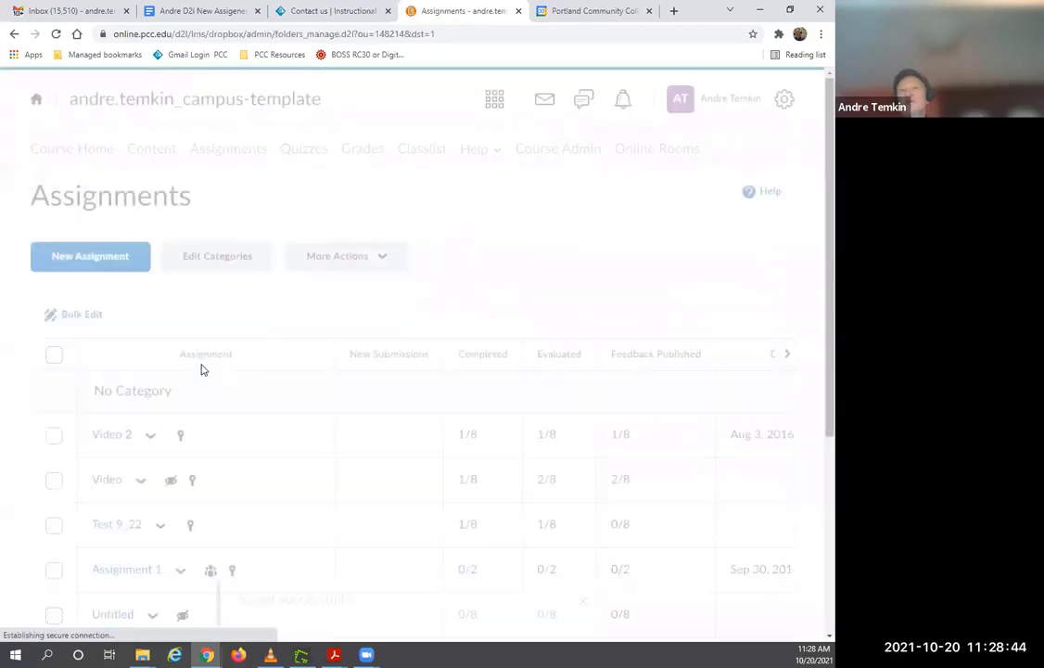
Step: Find the Oct 20 th Assignment in the assignments list and open it for editing
scroll(202, 369, down, 3)
scroll(203, 369, up, 1)
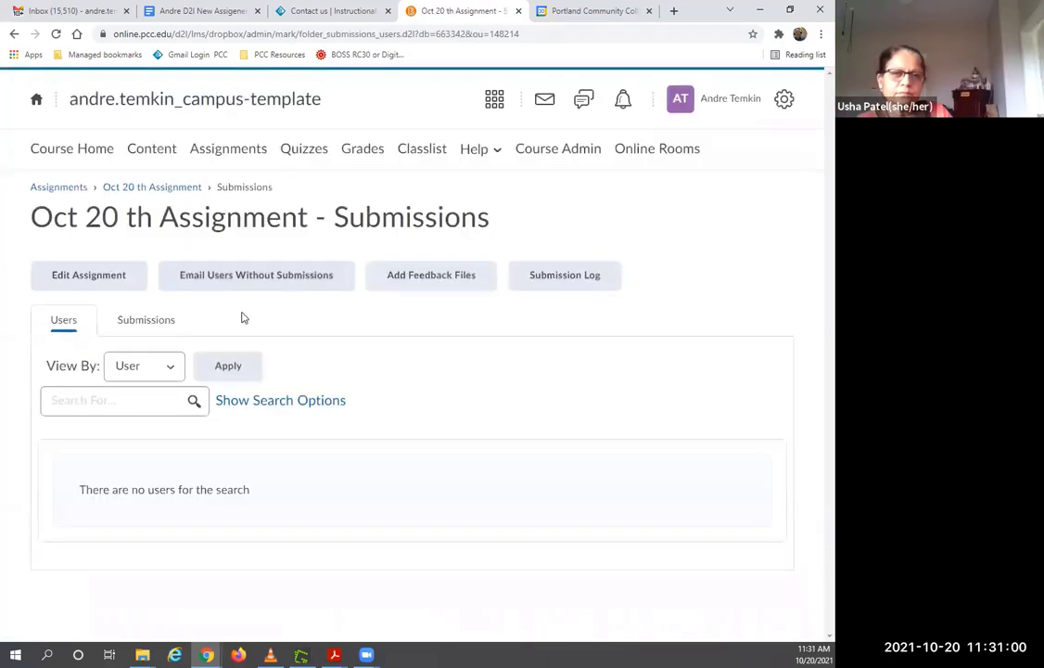
click(89, 279)
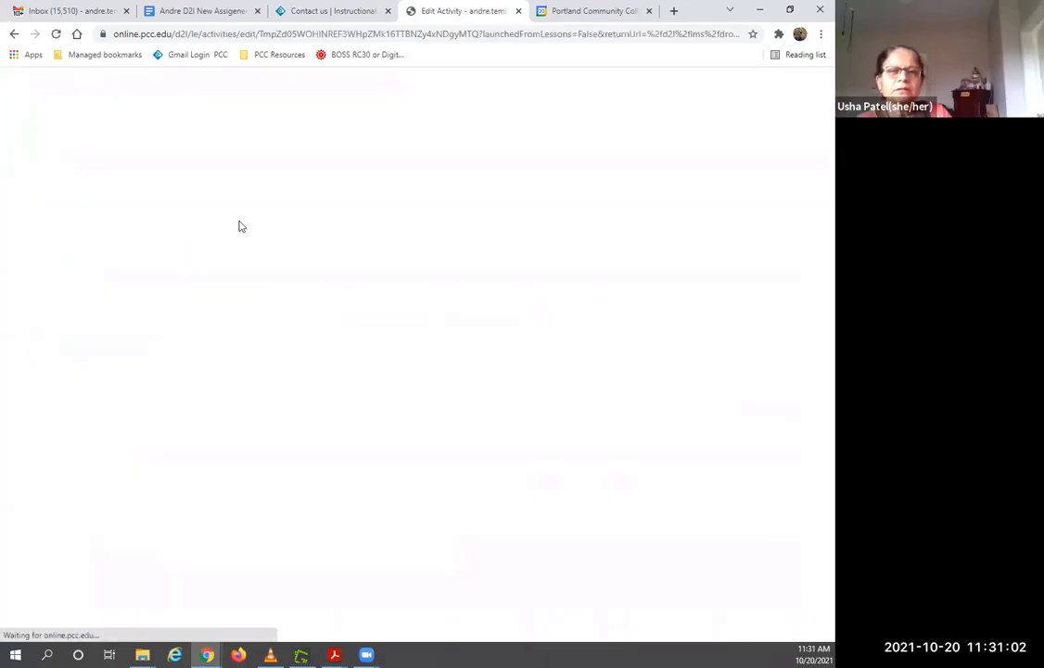
Step: Switch to the Google Docs training agenda and highlight the Student View and Grading Assignments topics
click(185, 11)
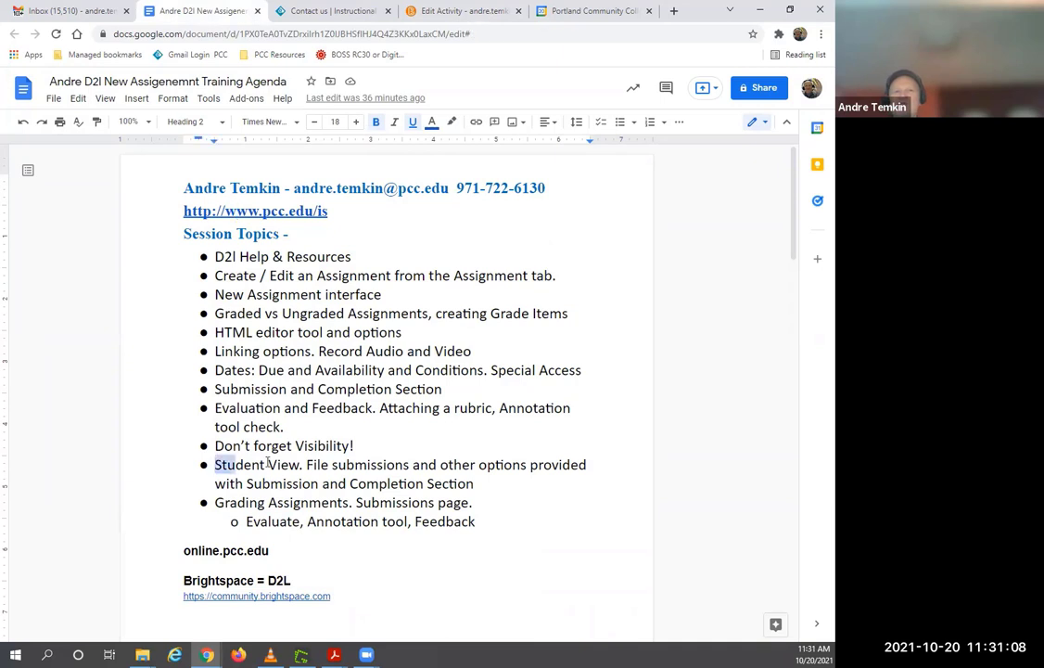
mouse_move(215, 464)
mouse_down()
mouse_move(591, 487)
mouse_move(583, 520)
mouse_up()
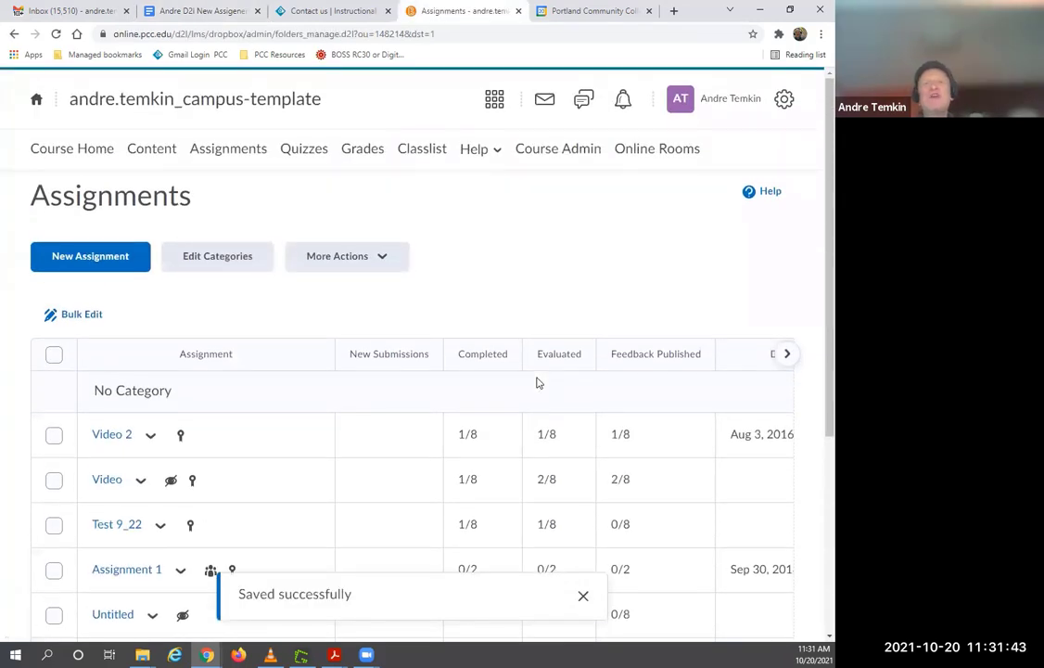
Step: Open the course's Grades and look through the list of grade items under Manage Grades
click(364, 154)
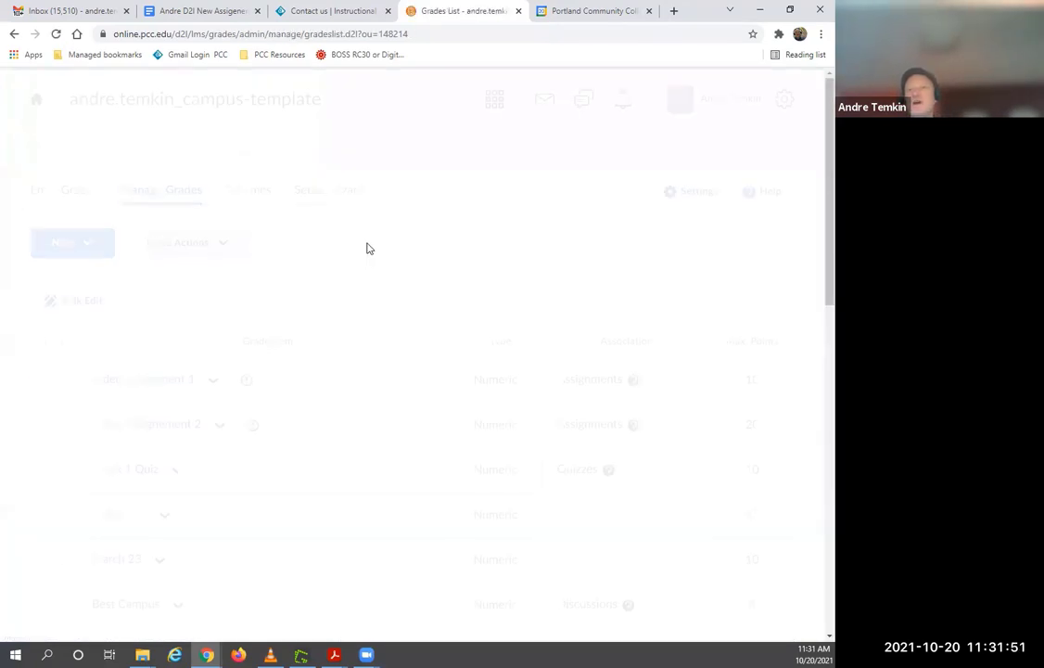
scroll(431, 322, down, 7)
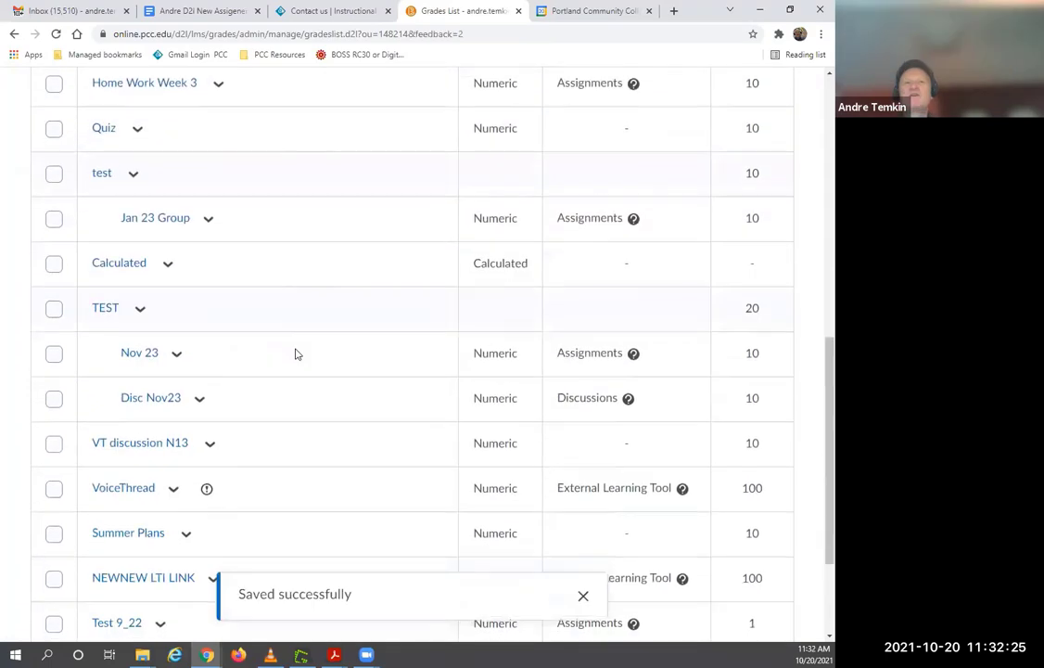
scroll(296, 353, down, 2)
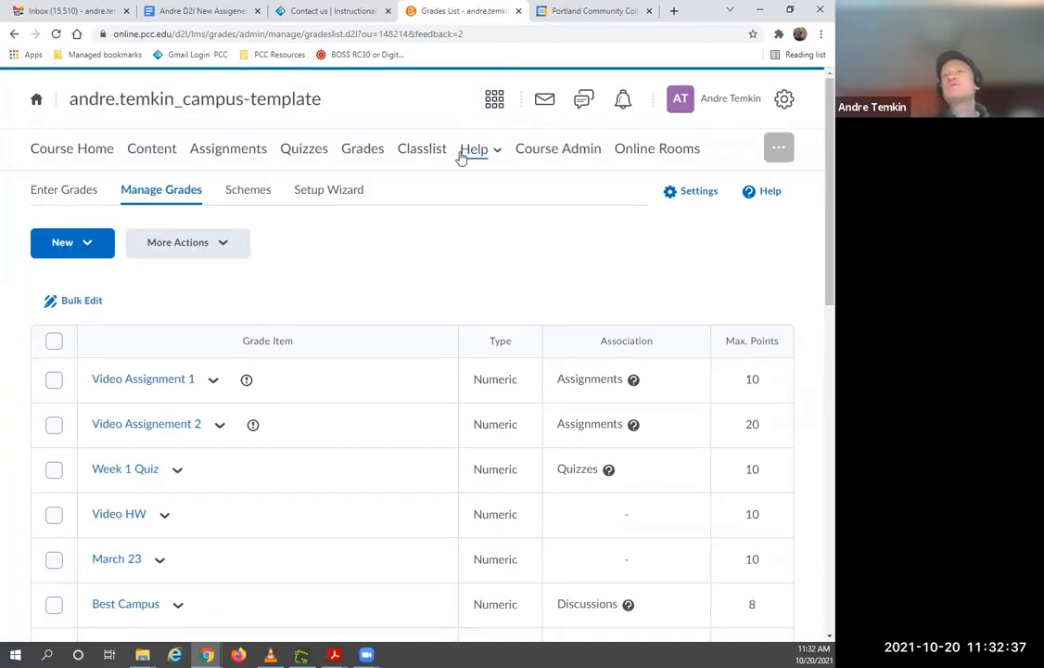
Step: Open the Classlist and show the available actions for the last student listed
click(427, 154)
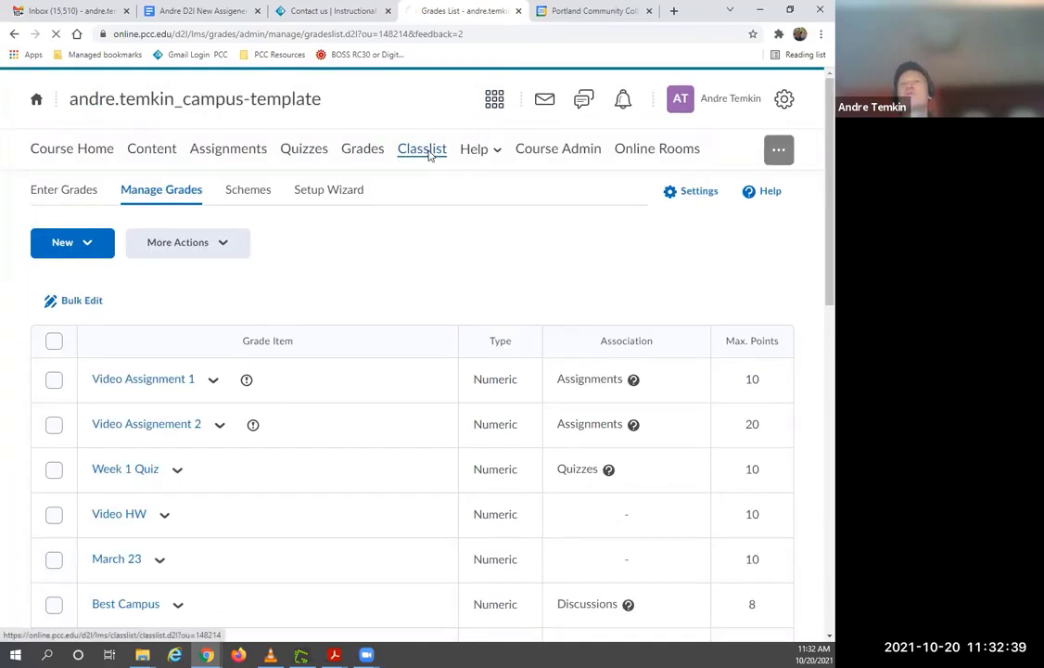
scroll(371, 376, down, 2)
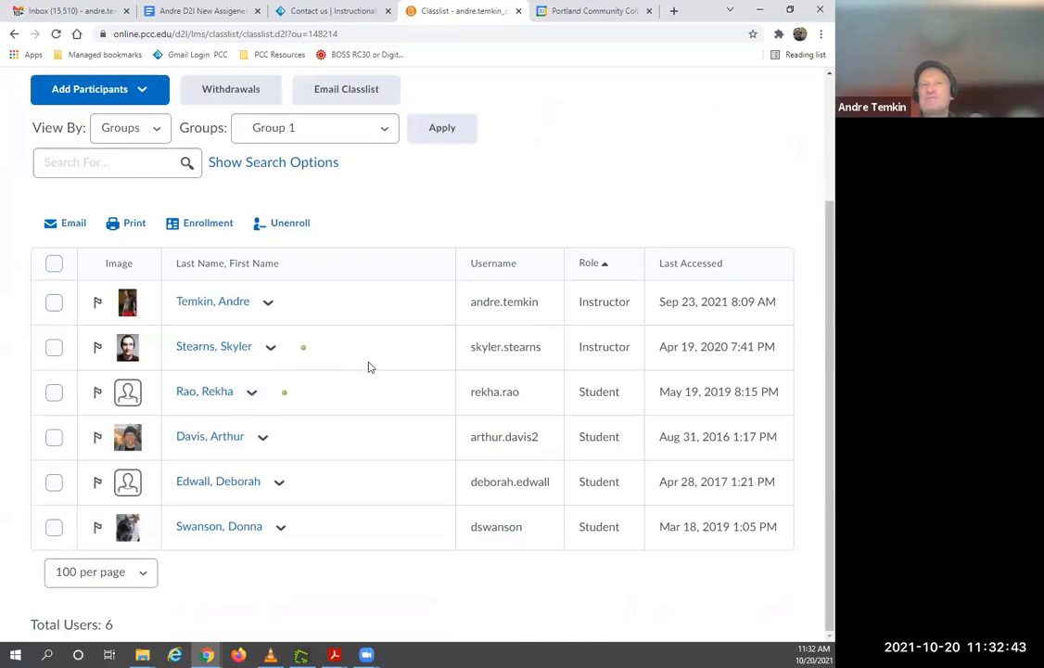
click(279, 528)
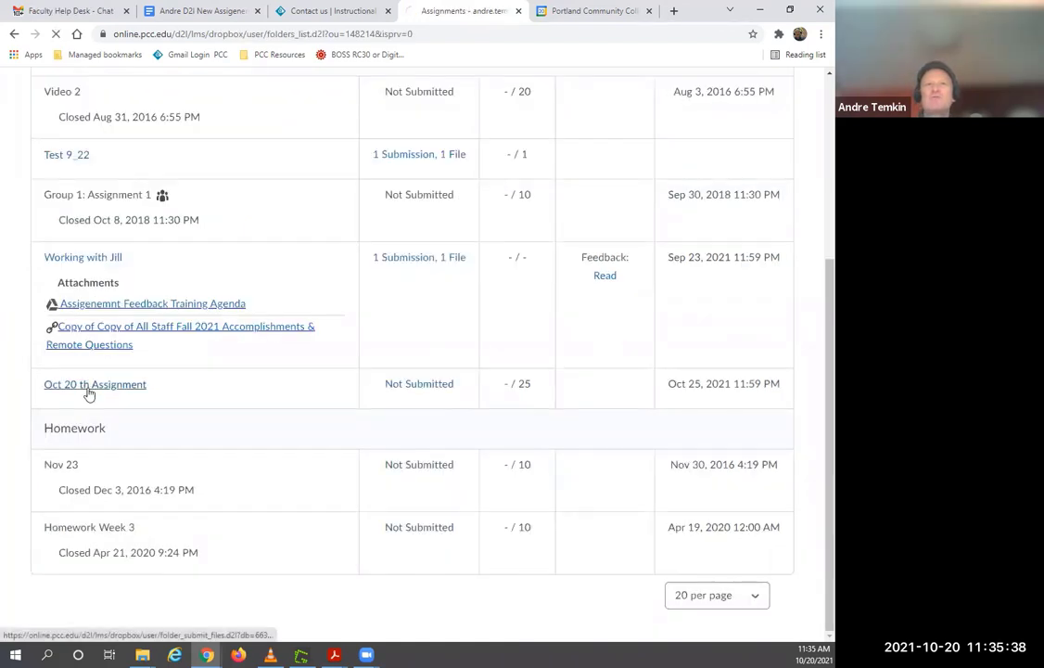
Step: Review the Oct 20 th Assignment in the student view, including its dates, Custom Points Test rubric and Submit Assignment section
scroll(90, 394, down, 3)
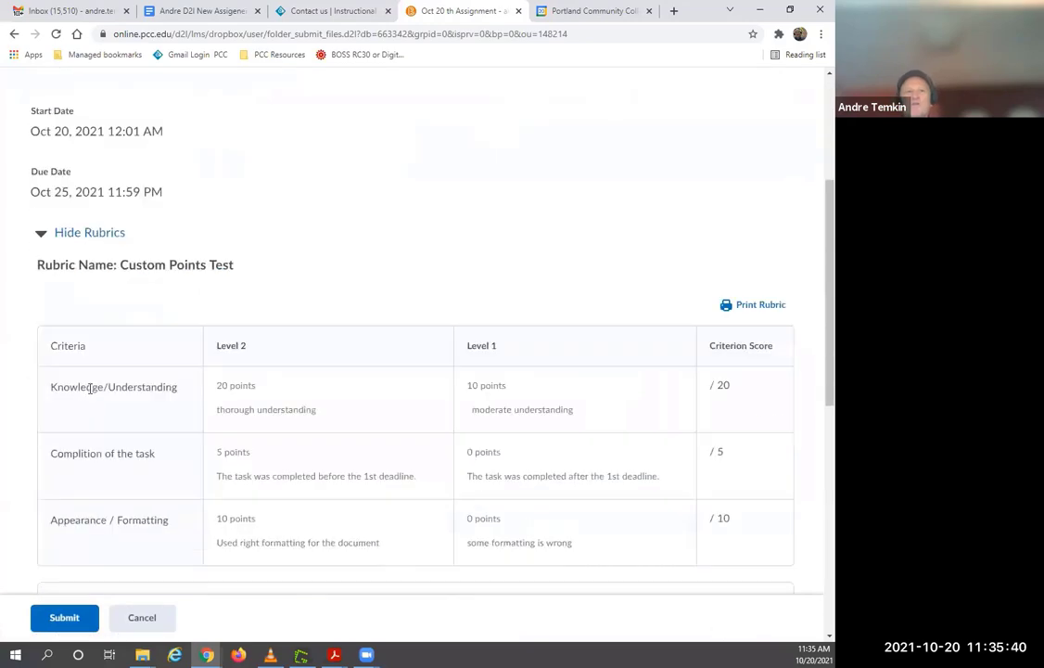
scroll(90, 394, up, 2)
scroll(90, 394, down, 4)
scroll(90, 395, down, 4)
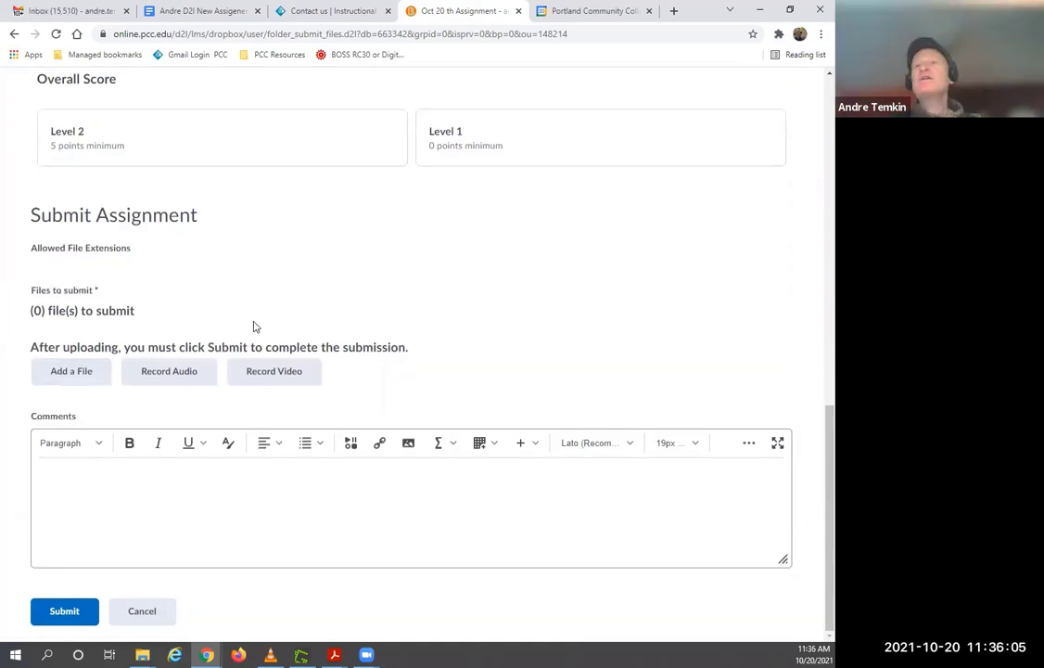
Step: Try to add a file from My Computer to the Oct 20 th Assignment submission
click(69, 373)
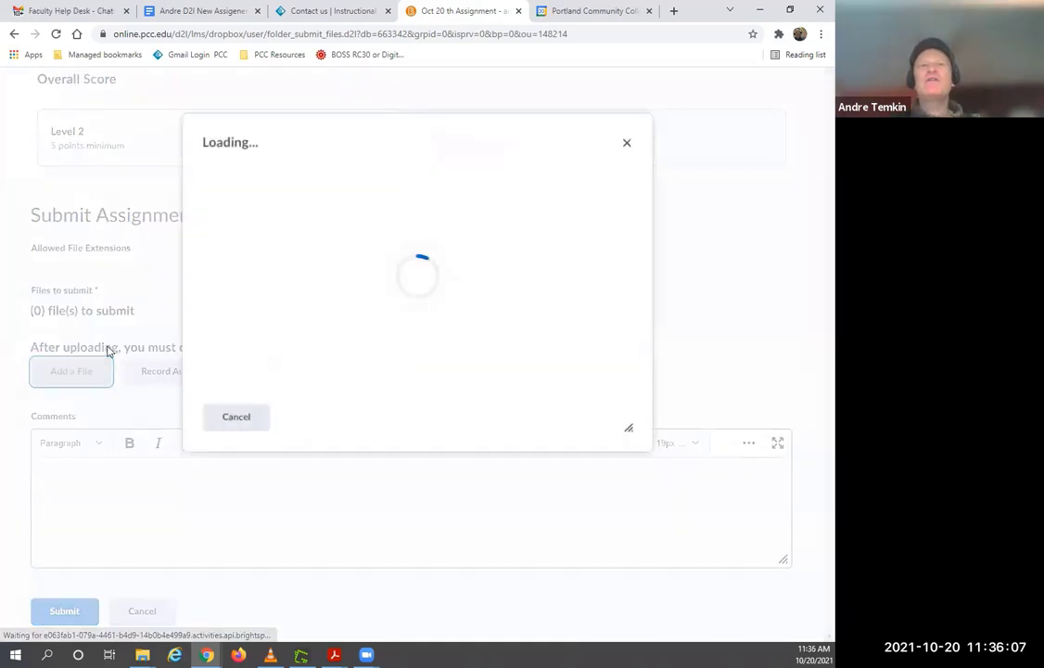
click(307, 215)
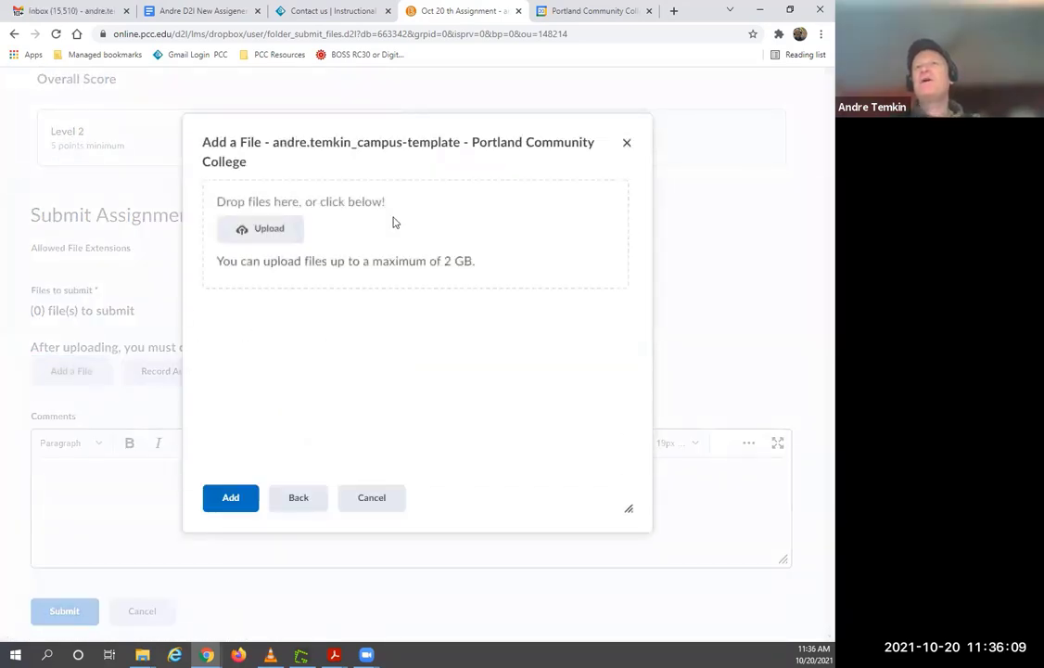
click(256, 228)
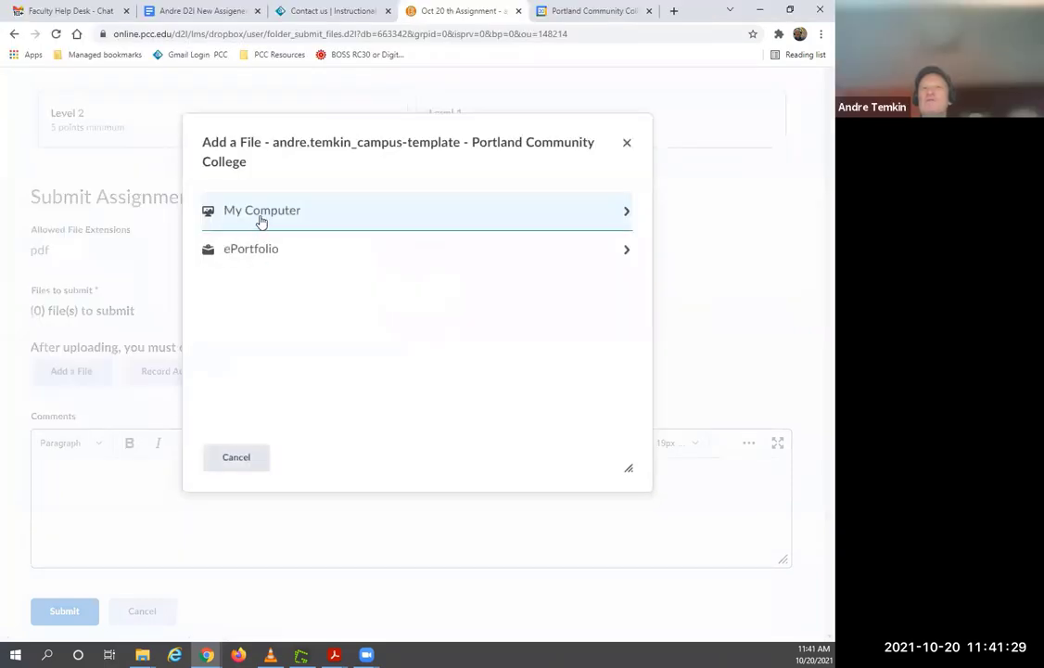
Step: Upload 279A_Survey_Templates_4_Students_7_13_14_F.pdf from My Computer, add the comment "Great lesson!" and submit the assignment
click(262, 220)
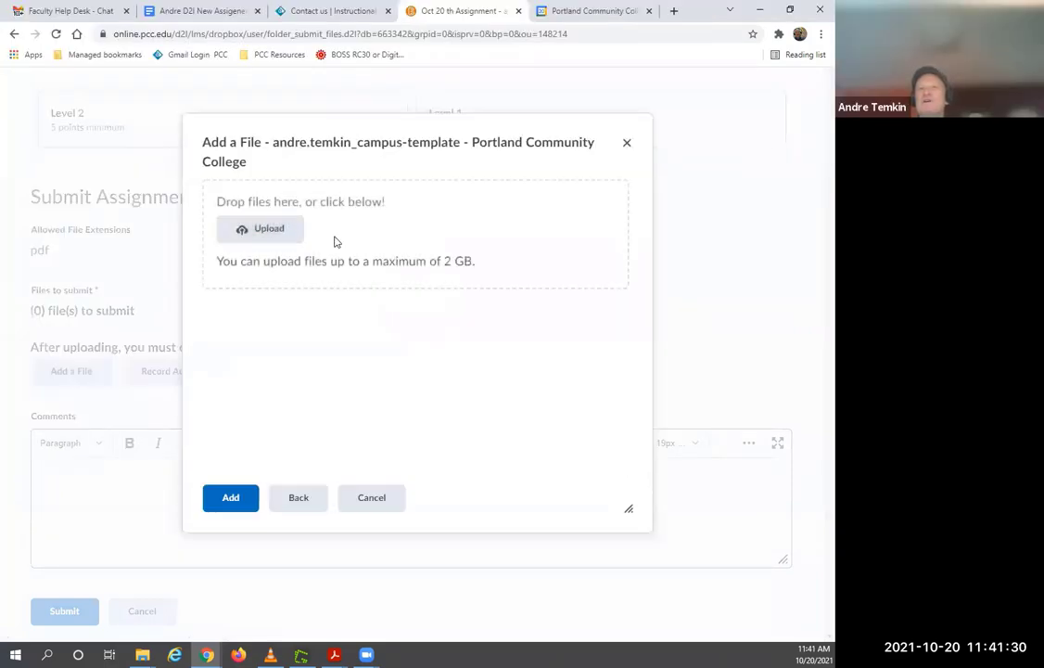
click(276, 235)
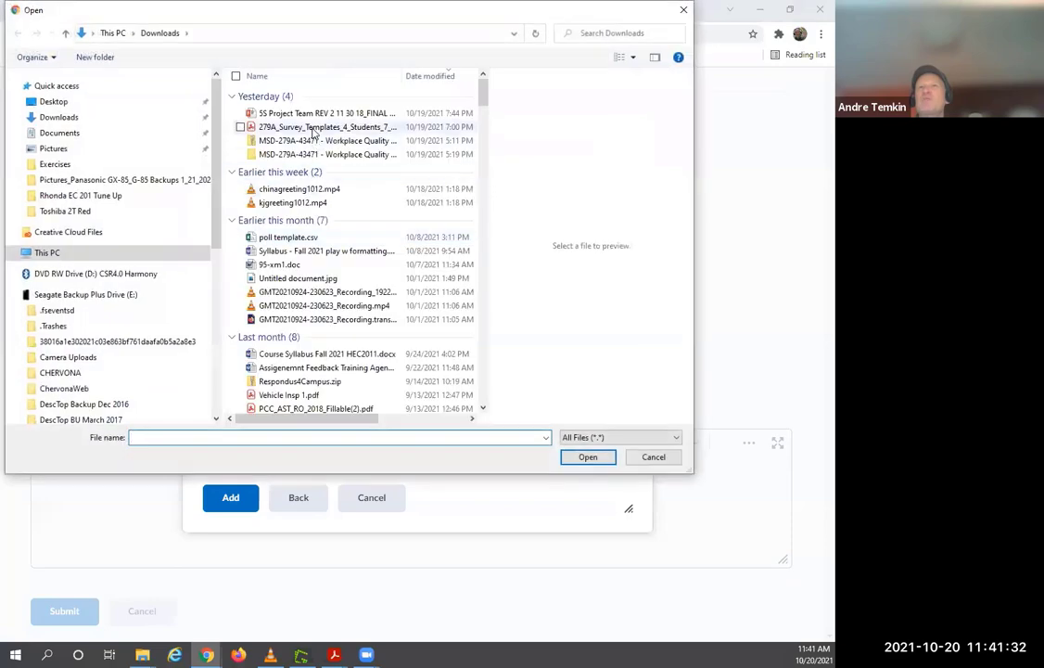
click(66, 614)
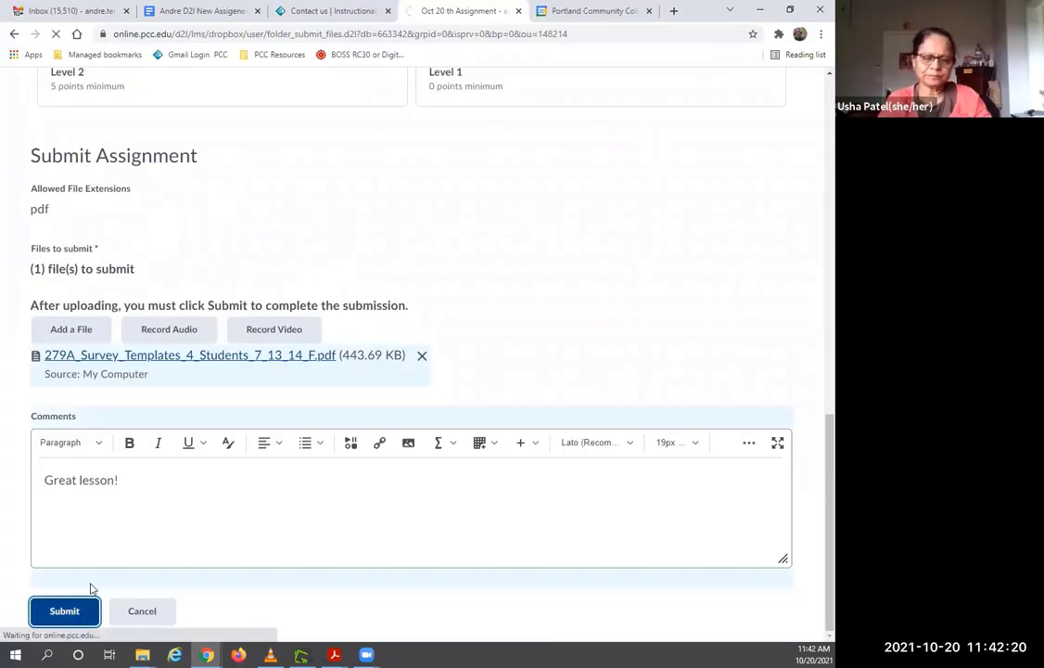
Step: Review the submission confirmation down to its Email Status and close the confirmation page
scroll(165, 325, down, 3)
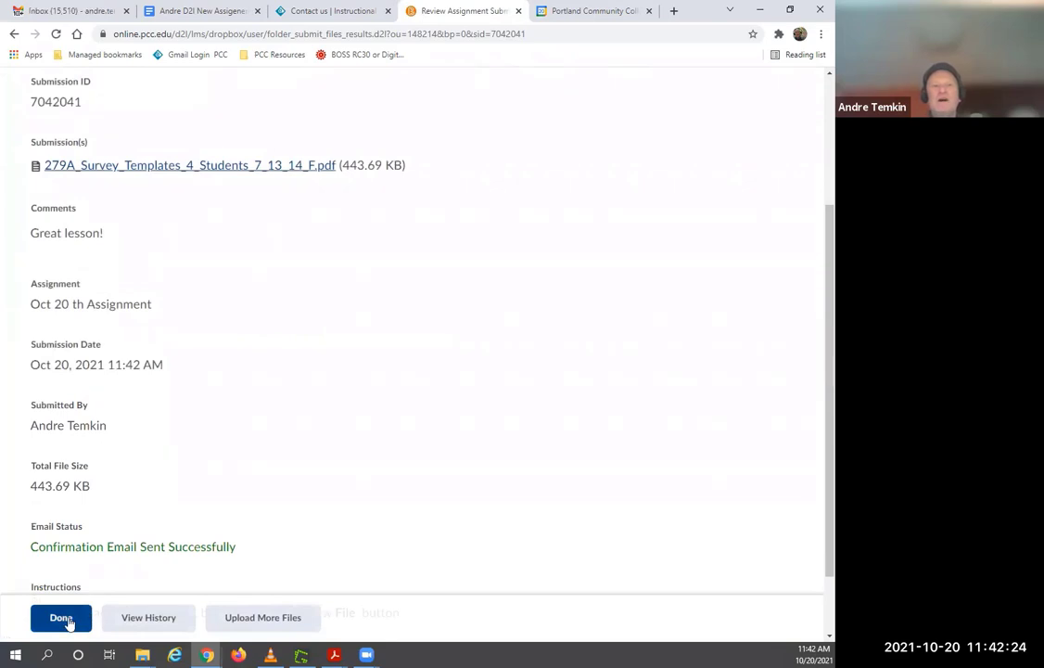
drag(37, 546, 240, 544)
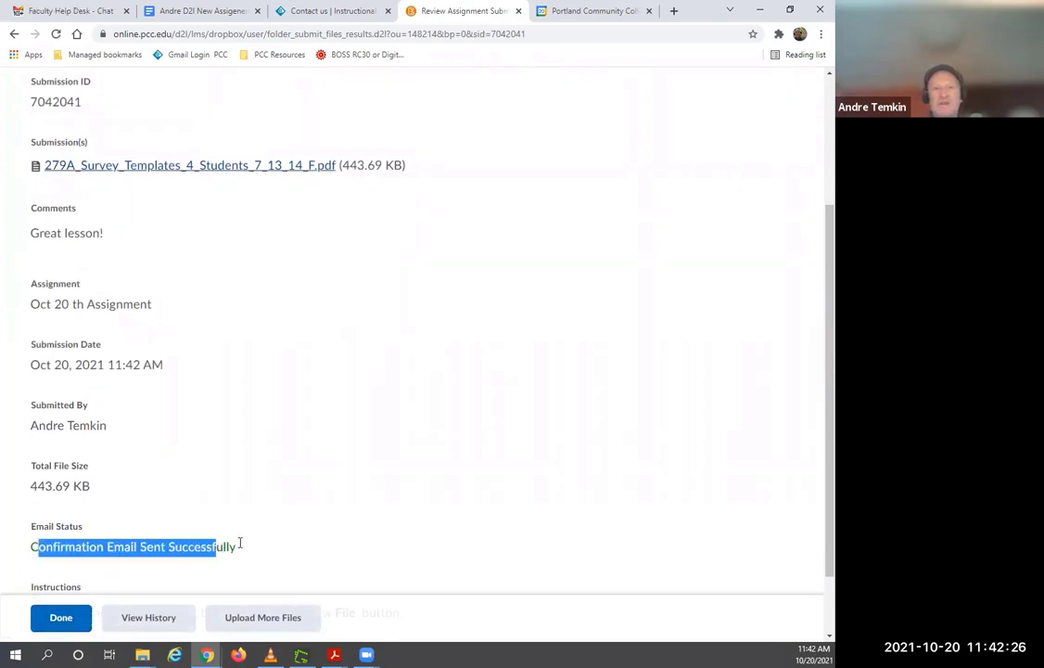
click(271, 544)
click(61, 619)
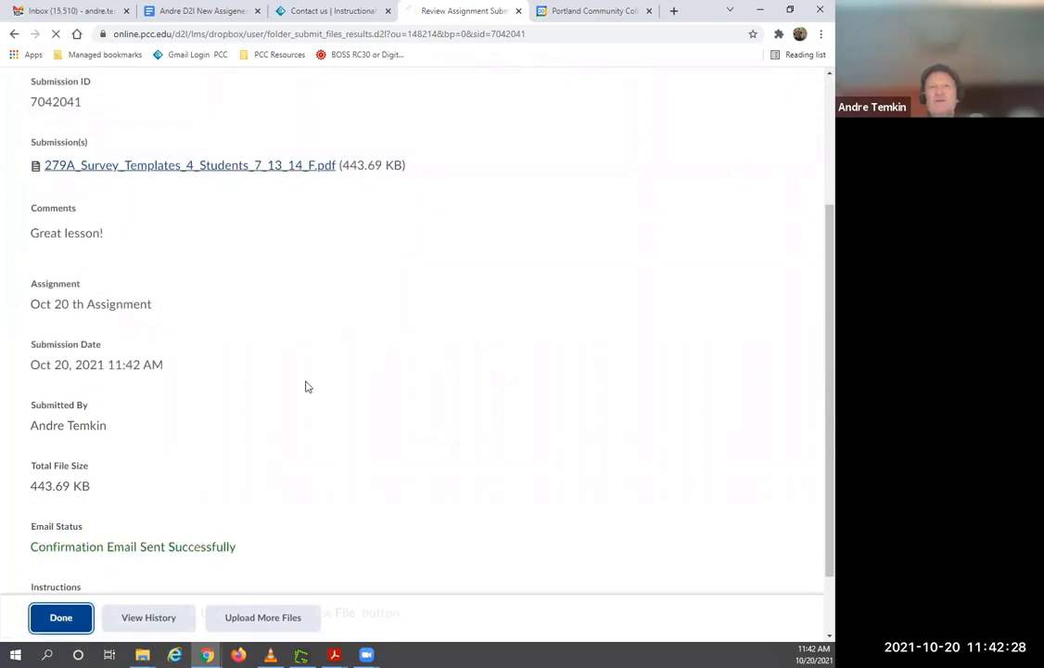
Step: Check the Completion Status, Score and Evaluation Status columns in the student's assignments list
scroll(296, 297, down, 4)
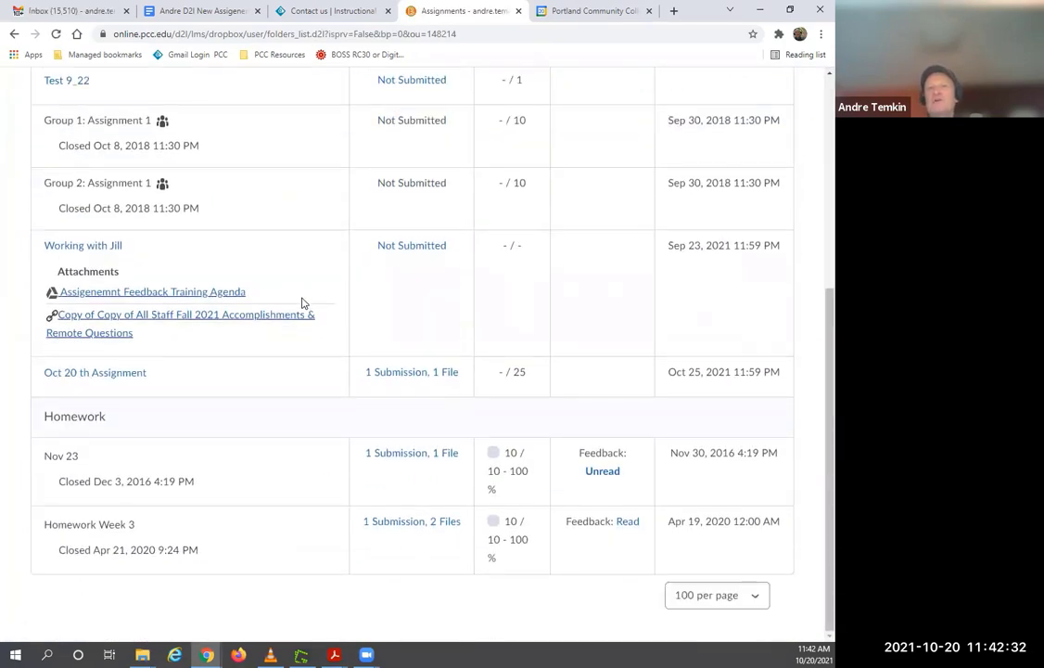
scroll(304, 298, up, 4)
scroll(405, 292, down, 3)
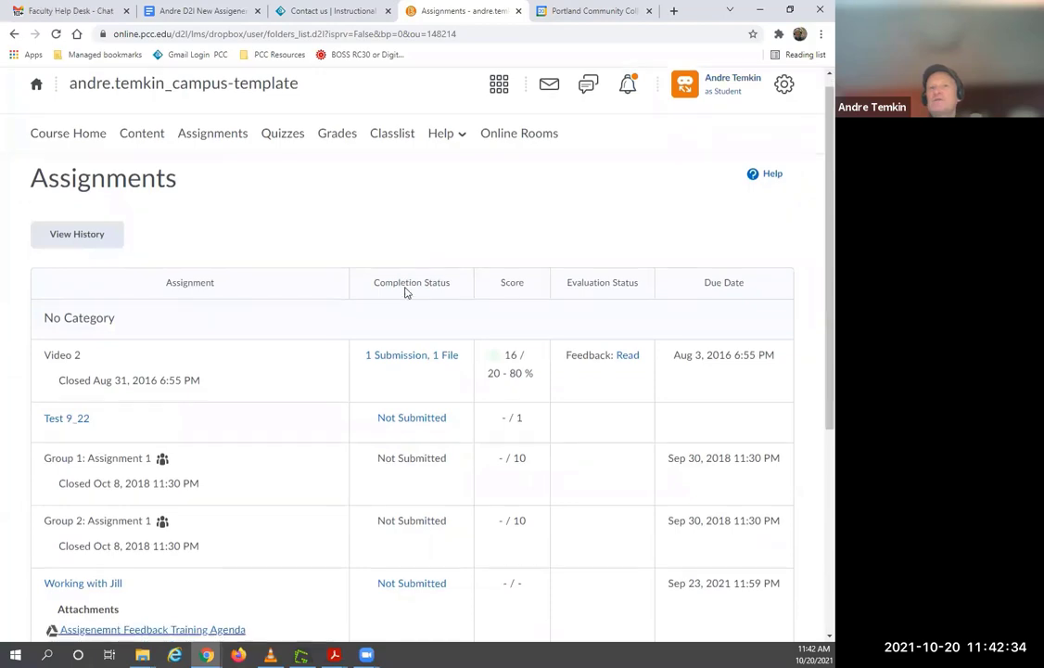
scroll(216, 420, up, 3)
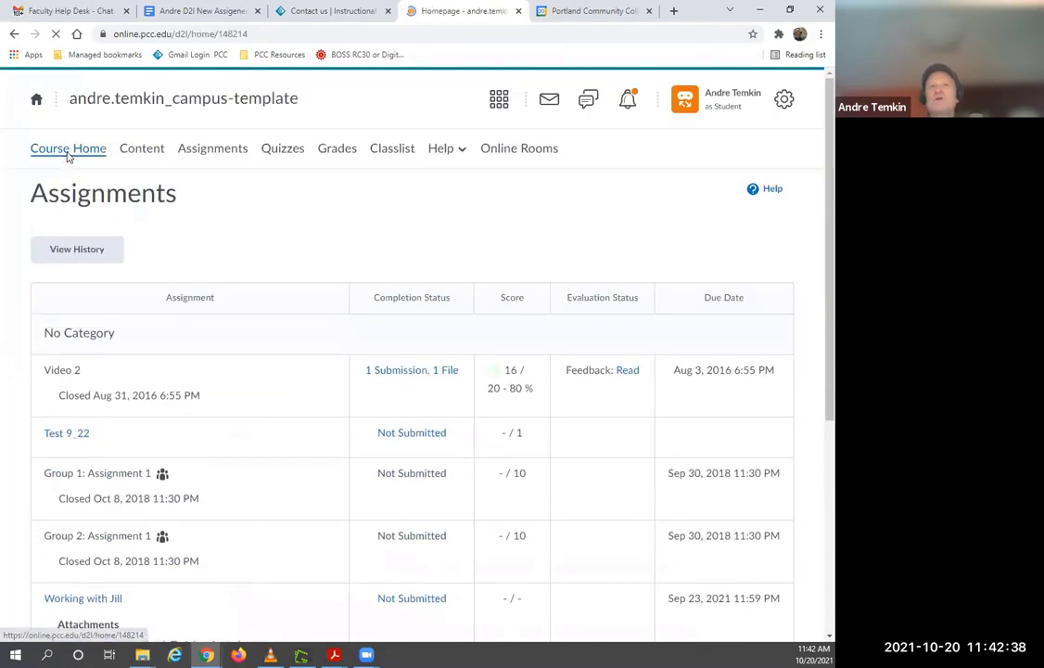
Step: Look over the course homepage's announcements and upcoming events, and return to the Oct 20 th Assignment entry in the assignments list
scroll(353, 266, down, 3)
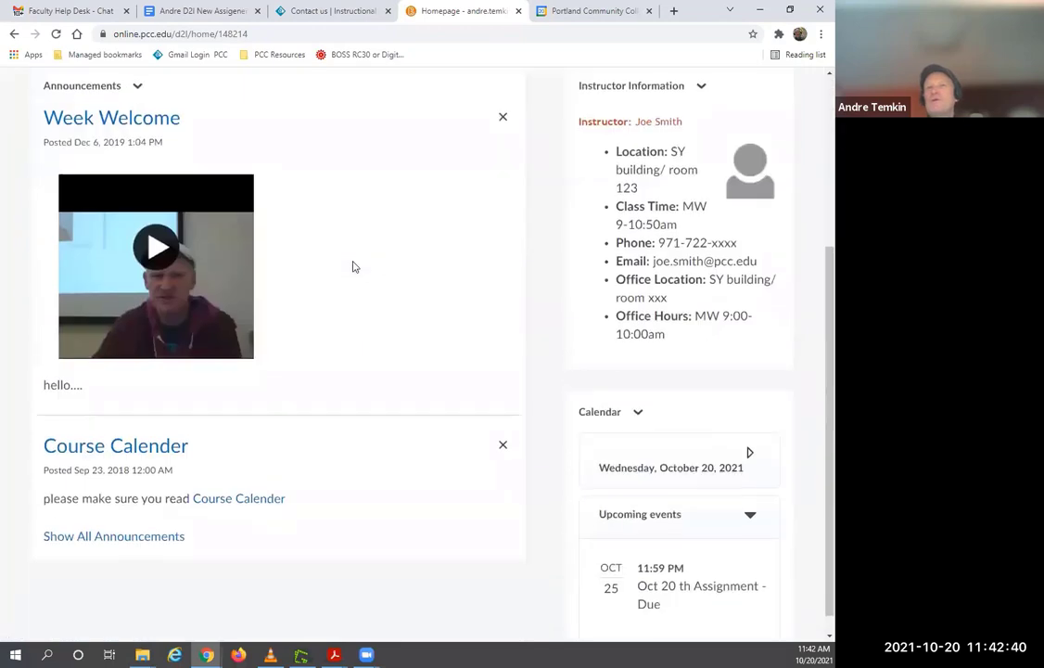
scroll(371, 111, up, 3)
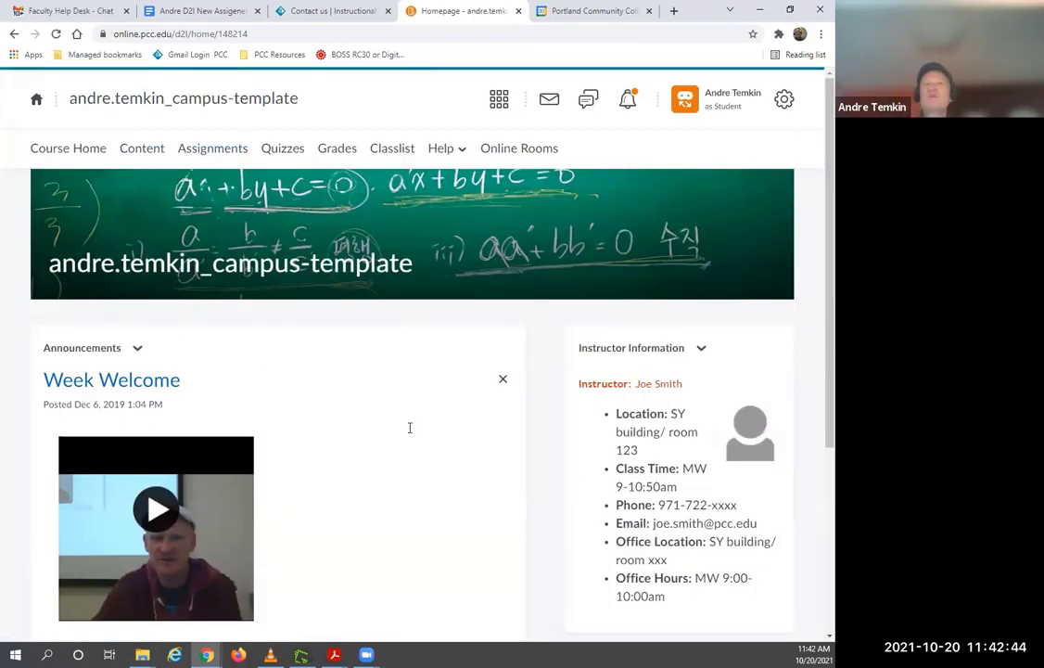
click(228, 153)
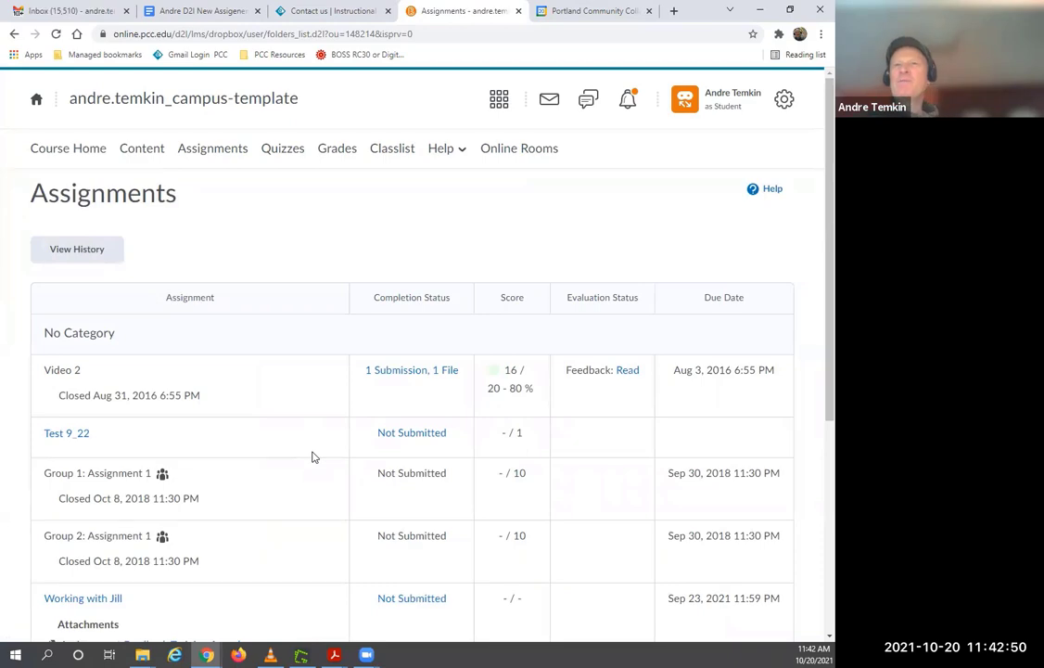
scroll(315, 457, down, 3)
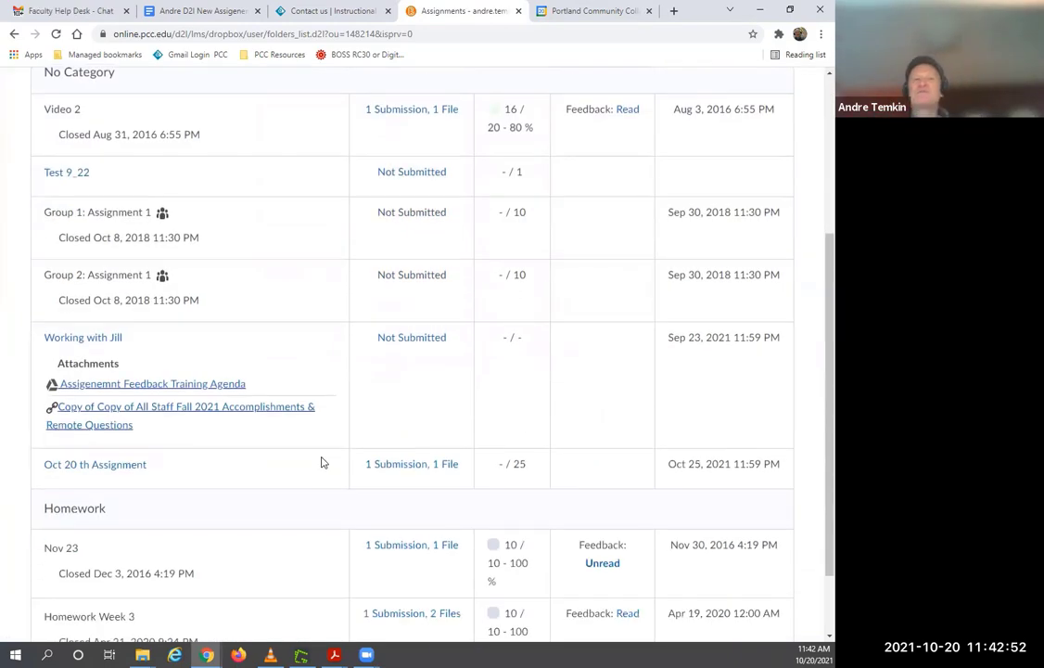
Step: Switch to Gmail, refresh the inbox and open the Submission receipt email for Oct 20 th Assignment
scroll(320, 458, down, 1)
click(102, 17)
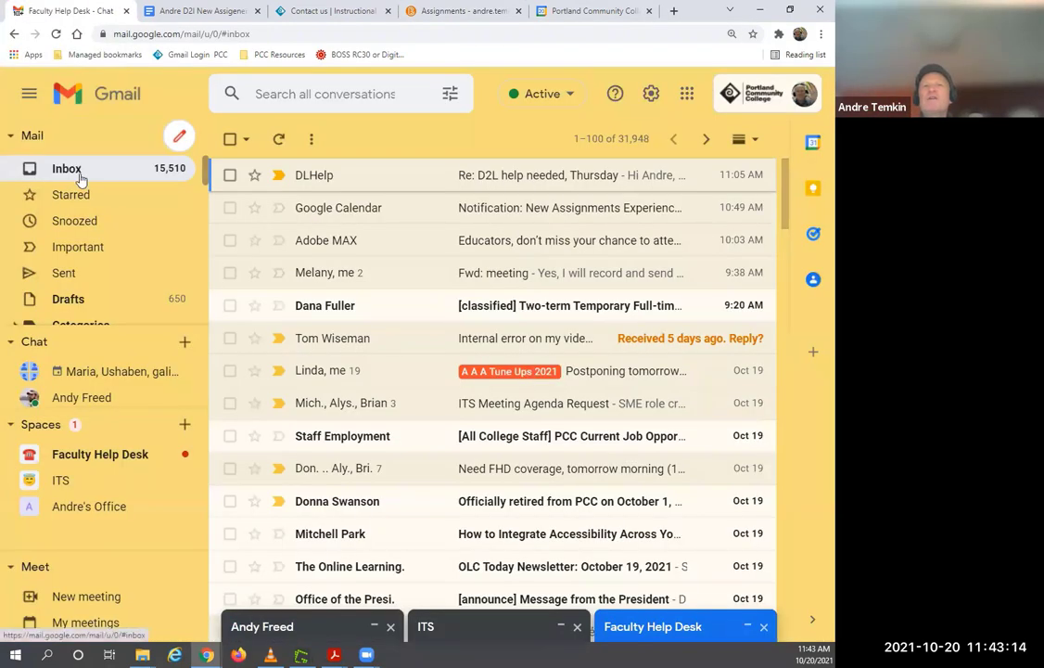
click(55, 35)
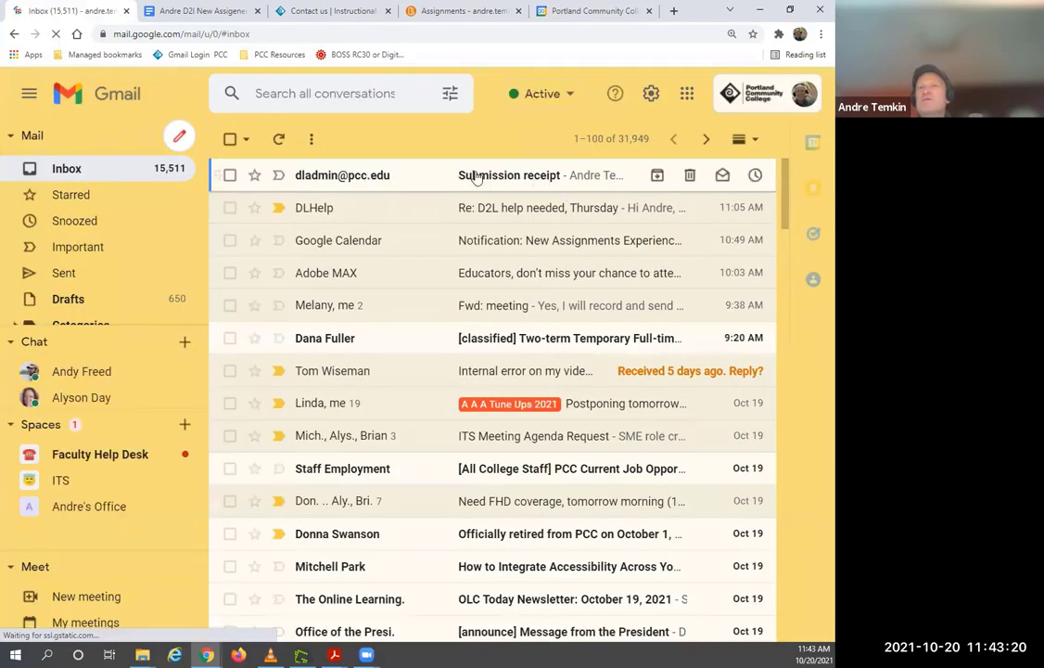
click(475, 176)
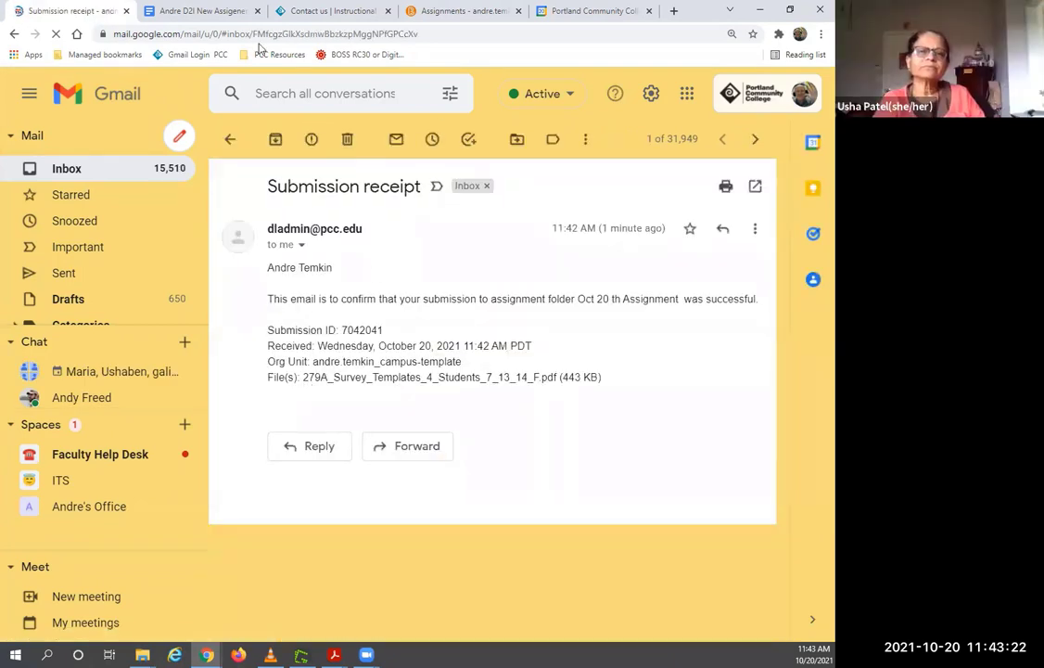
Step: Switch back to the D2L assignments list and open the submission history of Oct 20 th Assignment
click(427, 10)
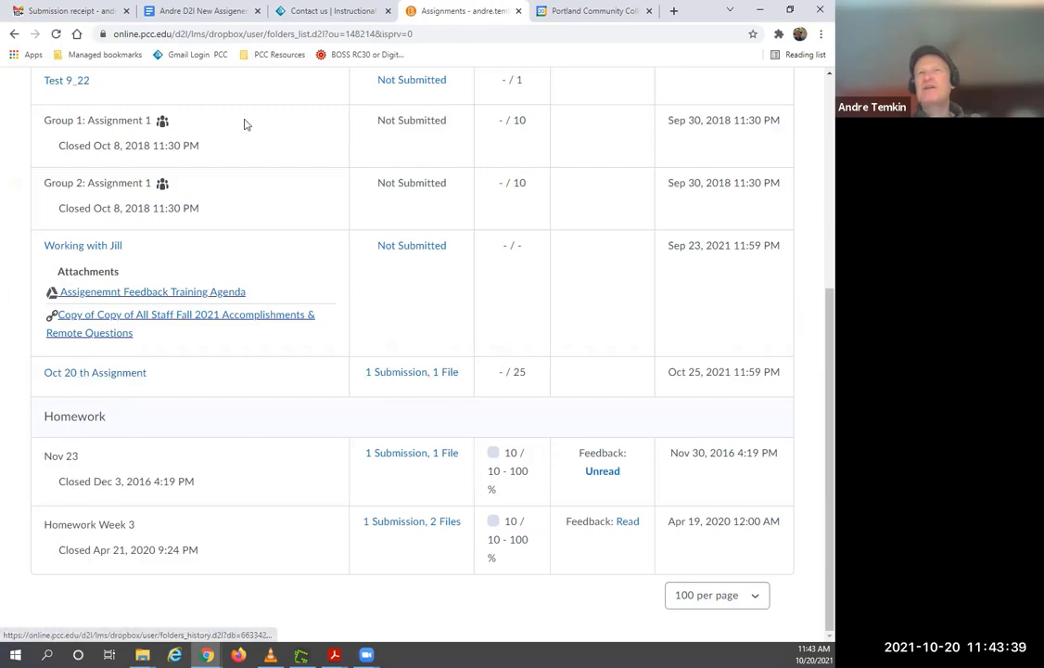
scroll(326, 240, up, 1)
scroll(326, 240, up, 4)
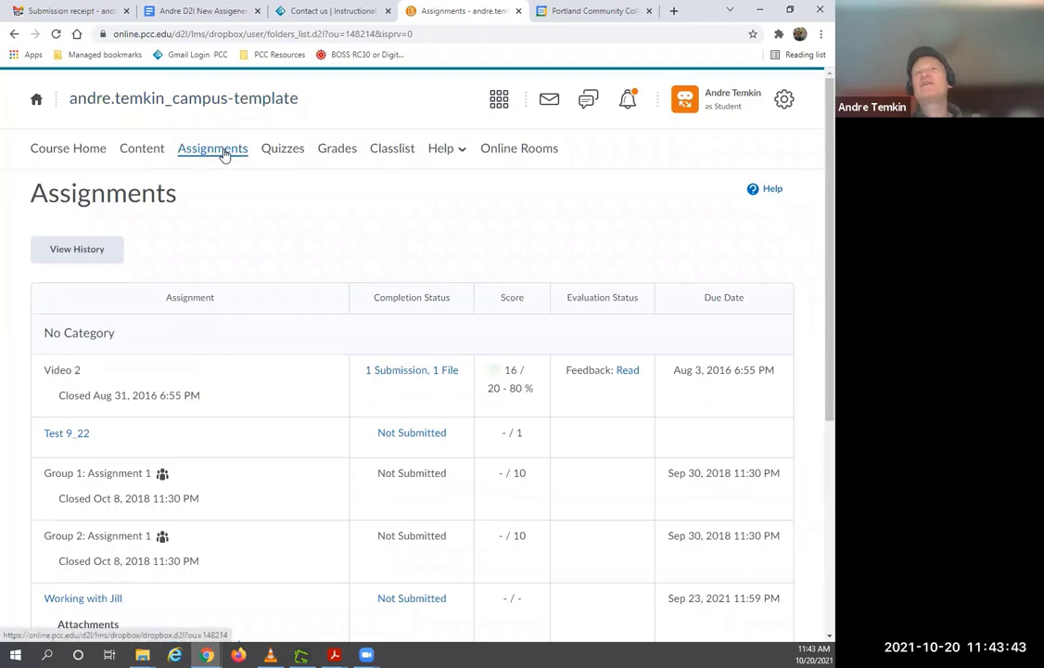
scroll(223, 160, down, 3)
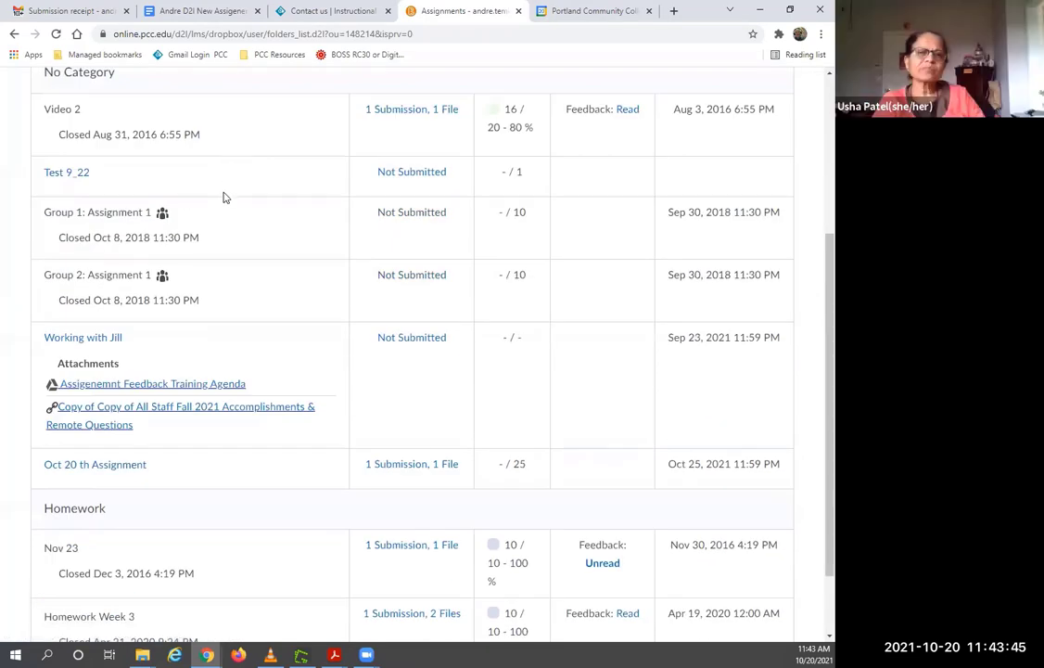
scroll(223, 196, down, 1)
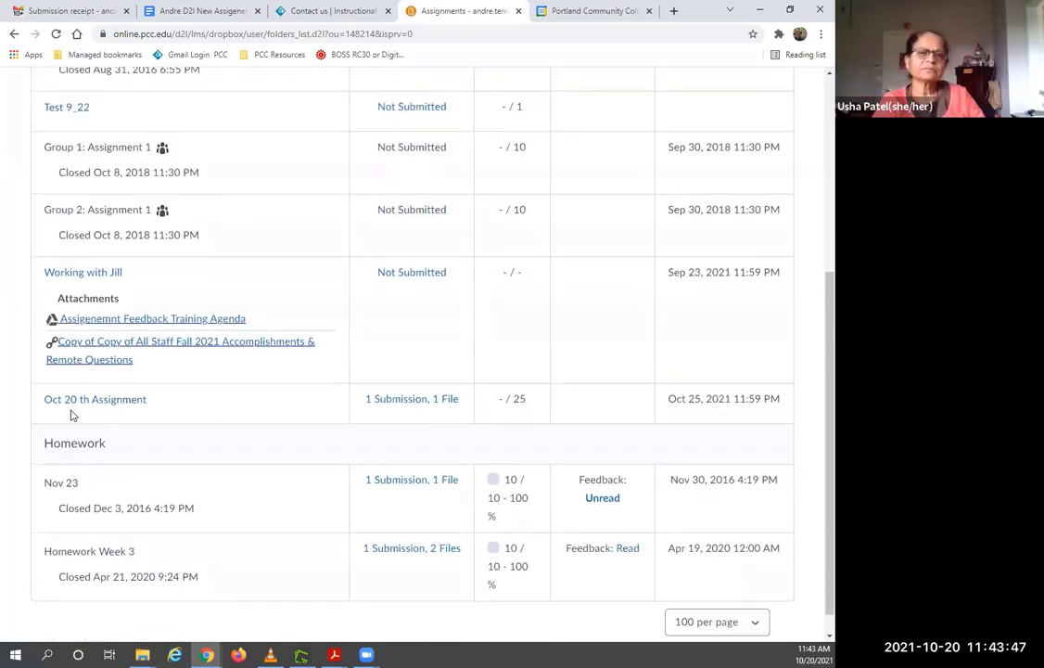
click(418, 406)
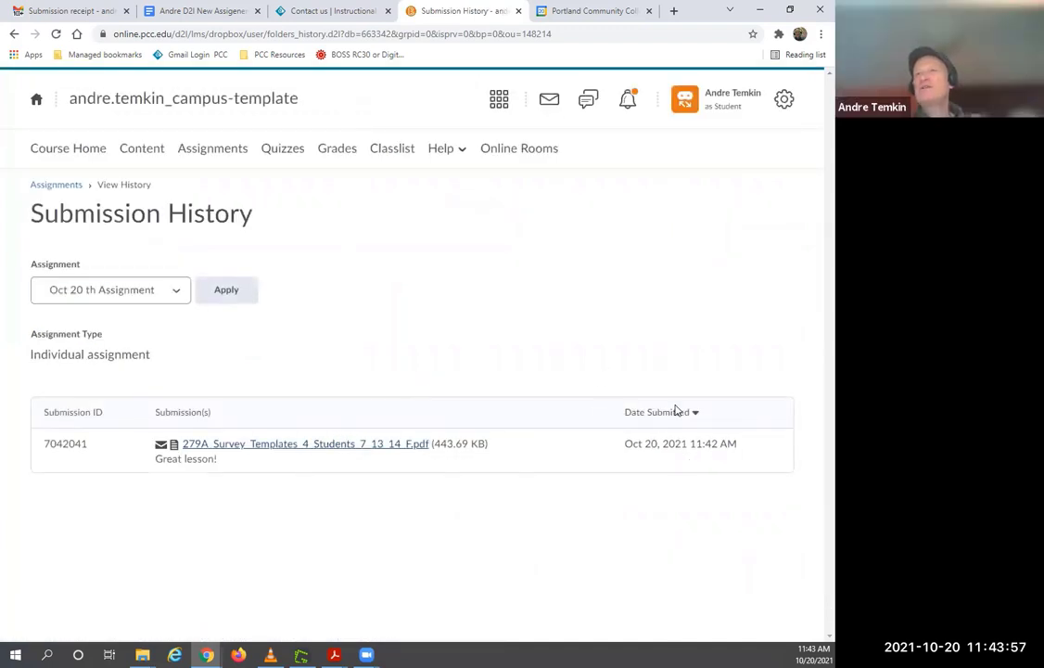
Step: Return to the assignments list and exit the student view to resume the instructor role
click(15, 35)
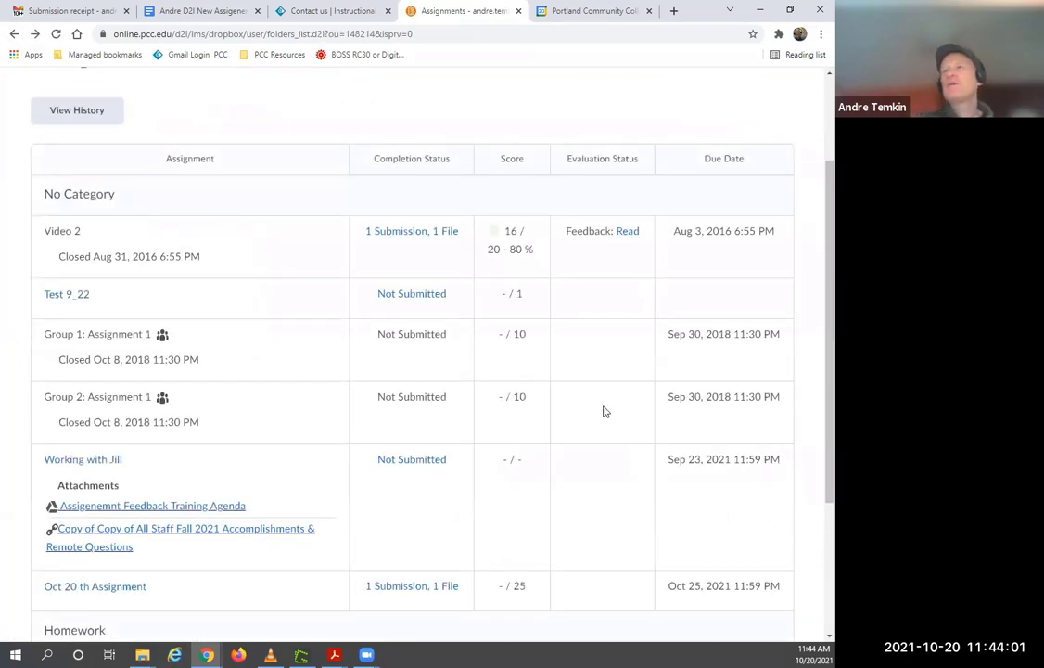
scroll(705, 419, up, 3)
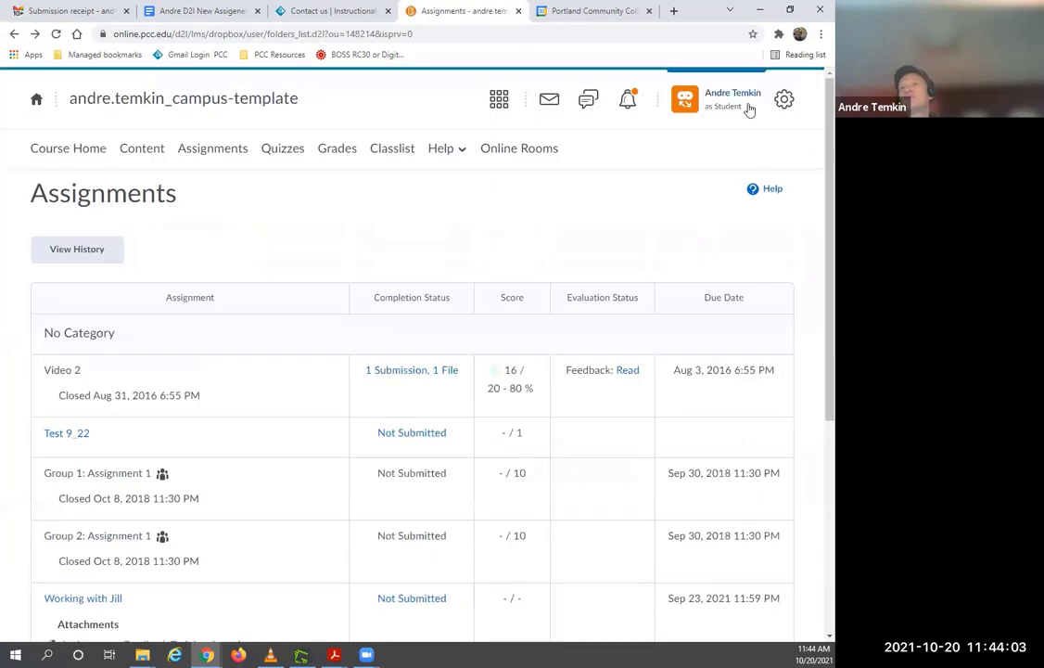
click(741, 103)
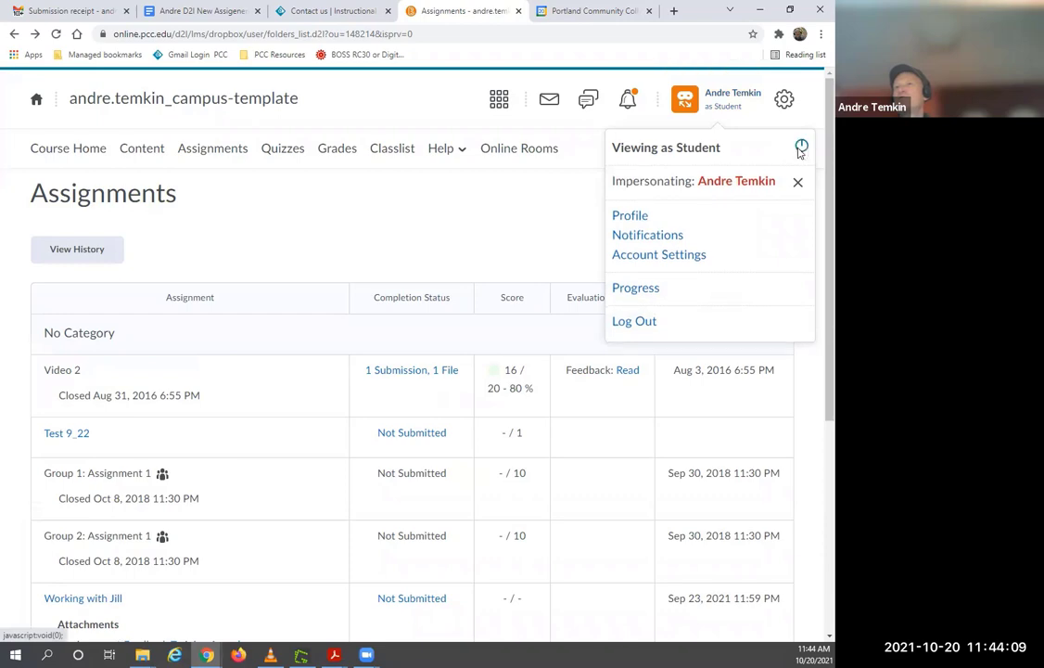
click(798, 151)
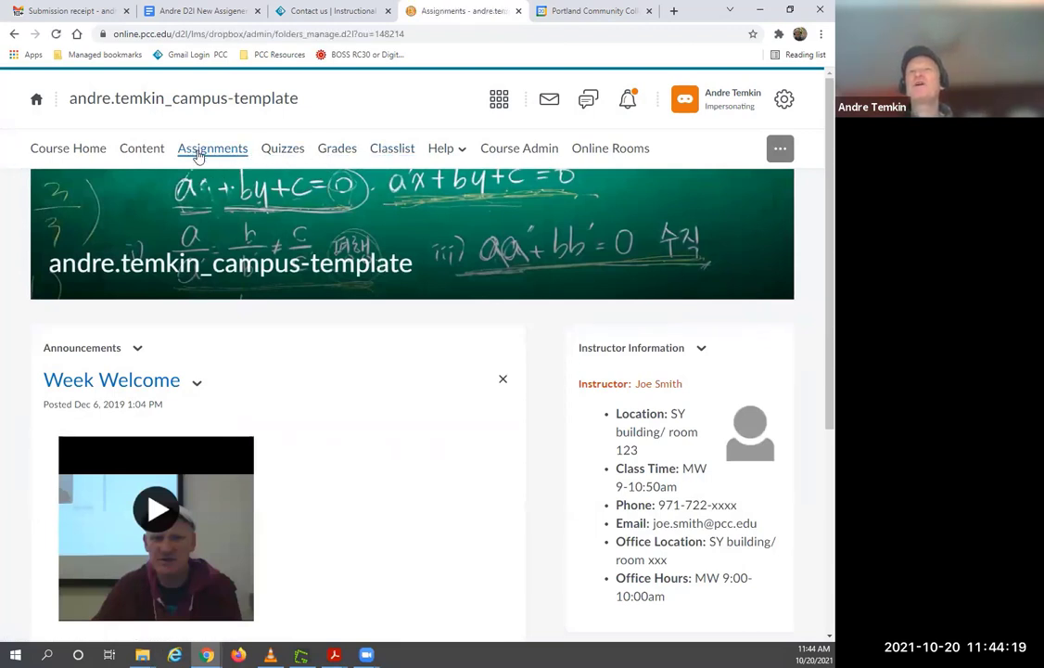
Step: Check the New Submissions entry for Oct 20 th Assignment in the instructor's assignments list
scroll(314, 385, down, 3)
scroll(313, 396, down, 2)
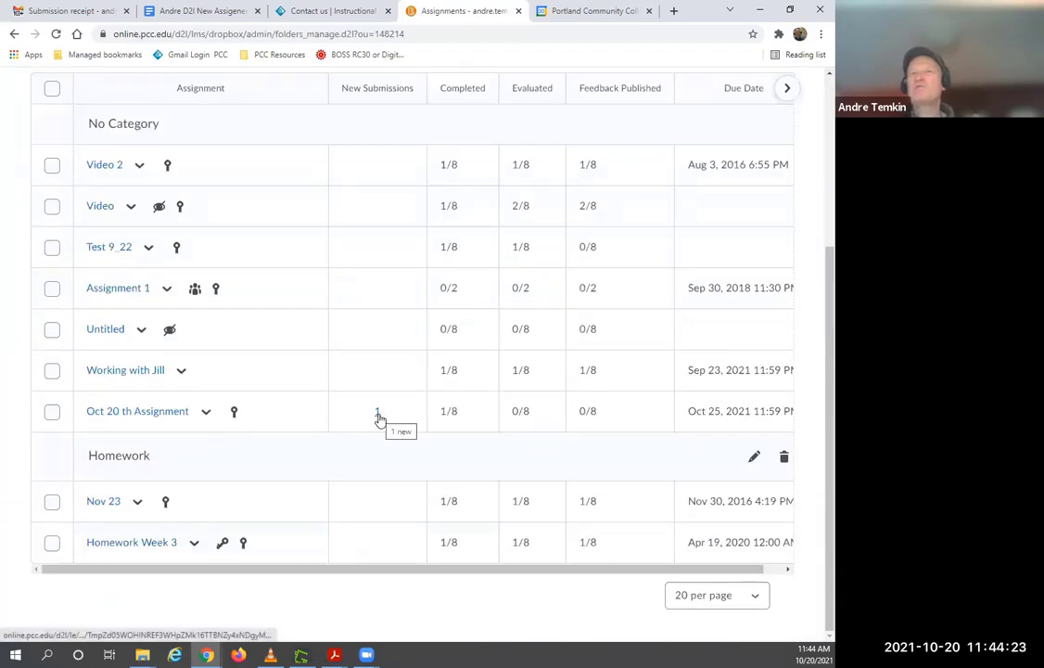
scroll(378, 419, up, 3)
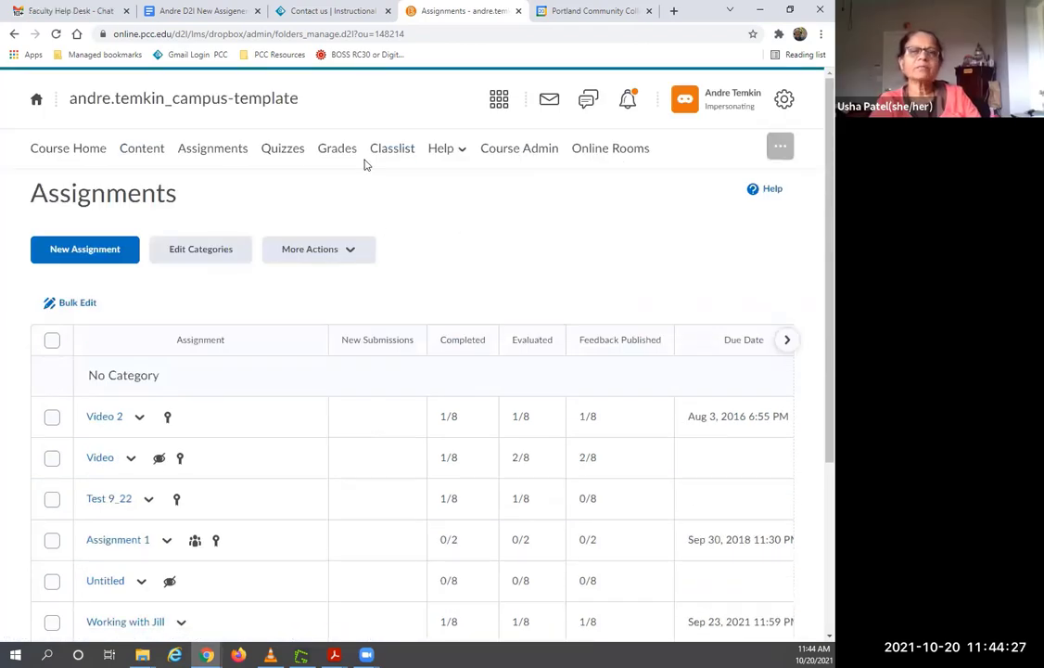
Step: Find the Oct 20 th Assignment column in Grades and open the student's submission for evaluation
click(337, 151)
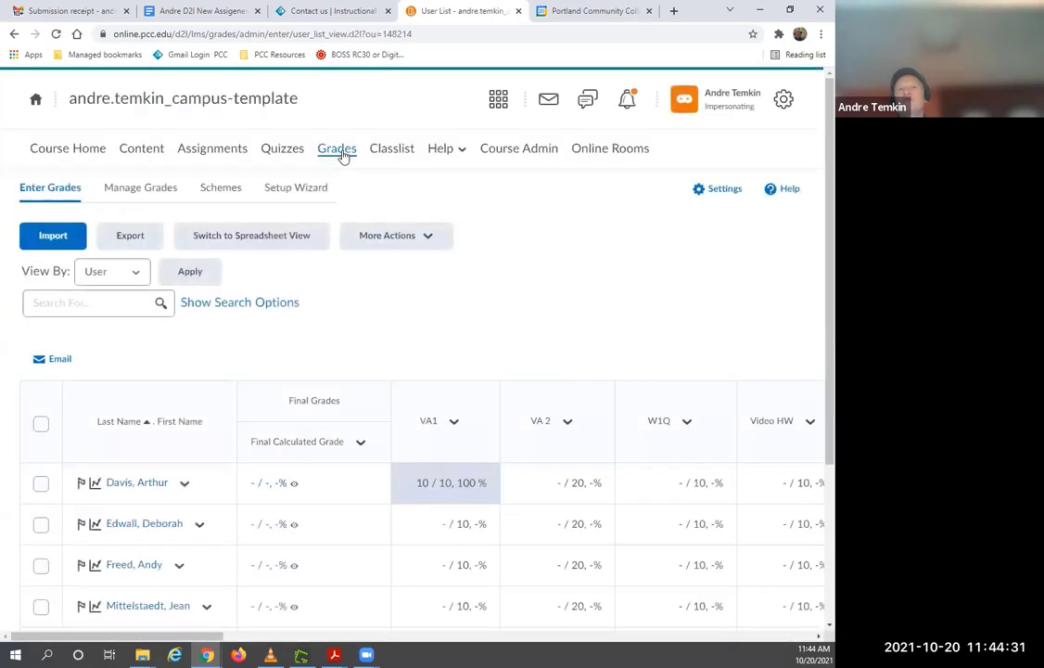
scroll(346, 338, down, 3)
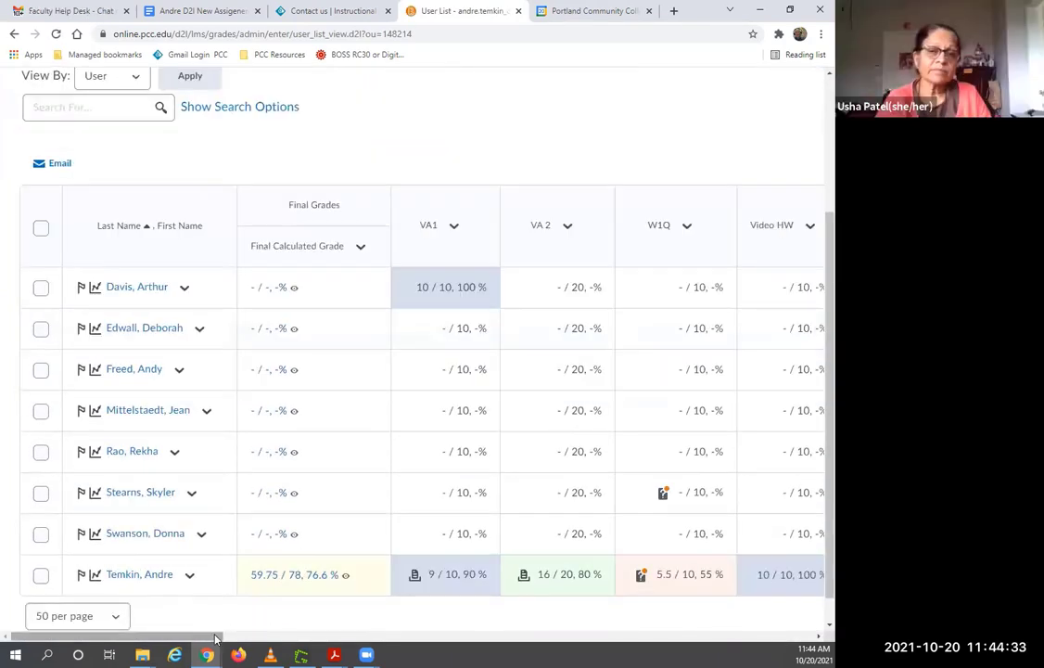
drag(232, 636, 797, 631)
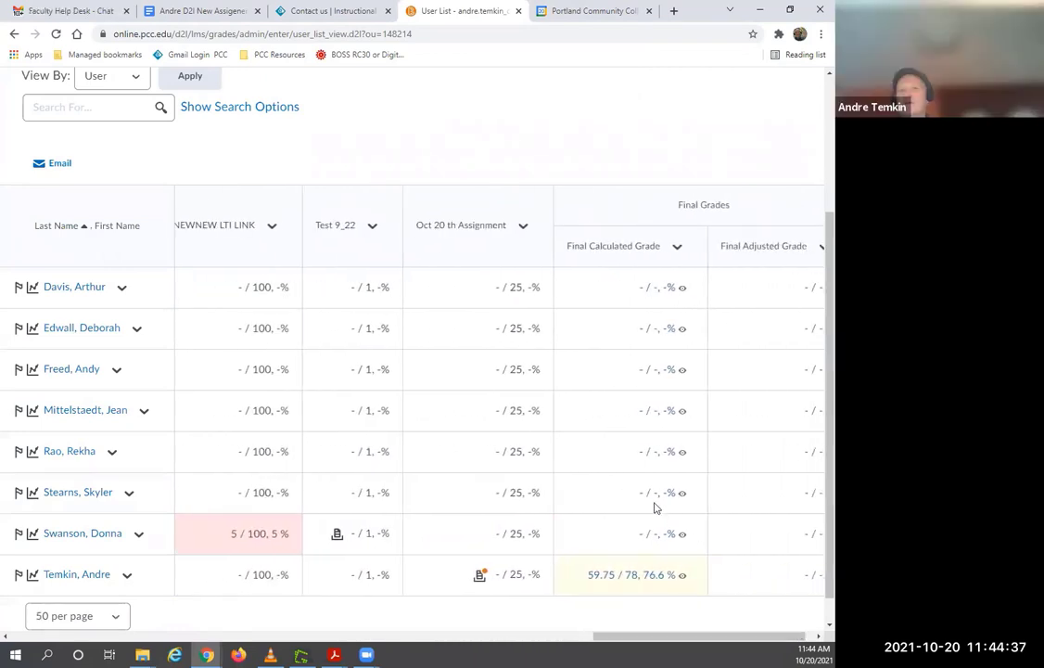
scroll(524, 457, down, 2)
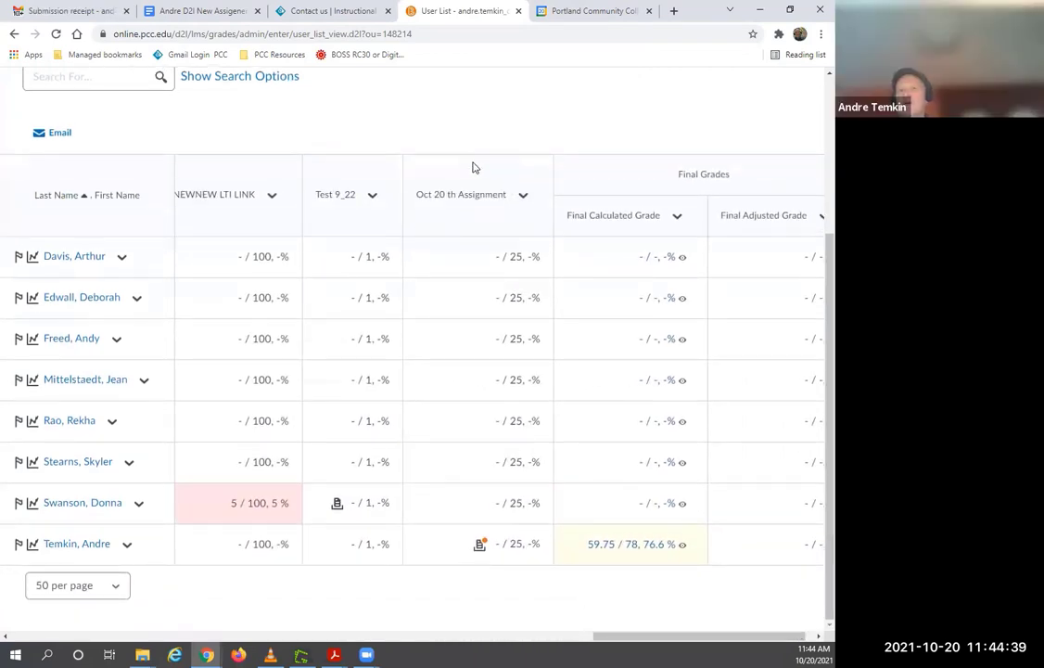
click(481, 544)
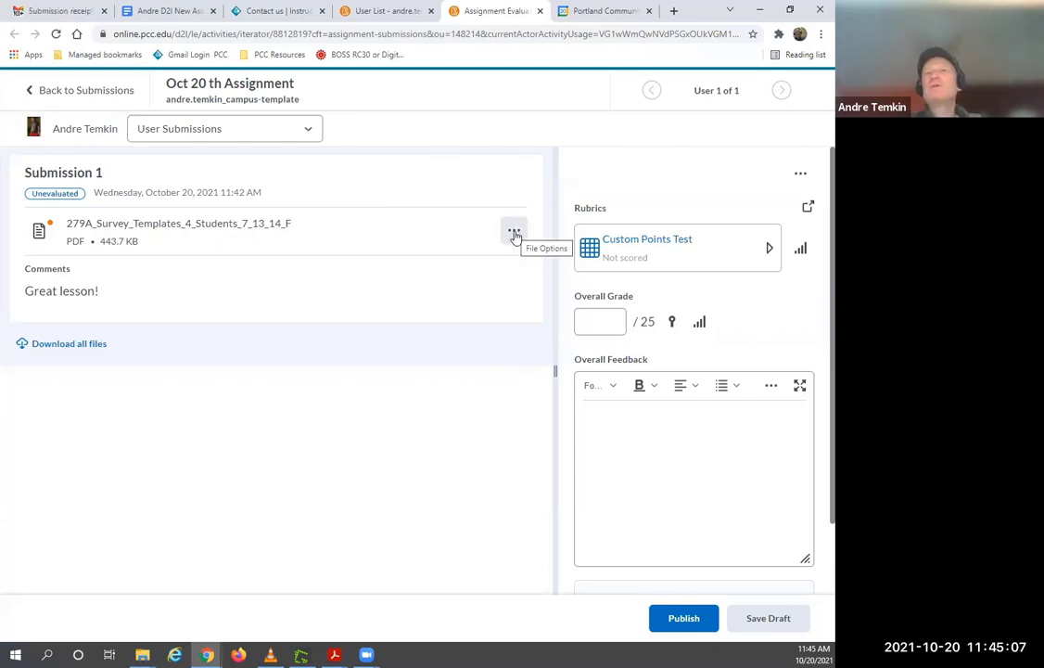
Step: Open the submitted 279A_Survey_Templates_4_Students_7_13_14_F.pdf in the evaluation viewer and show its annotation tools
click(205, 129)
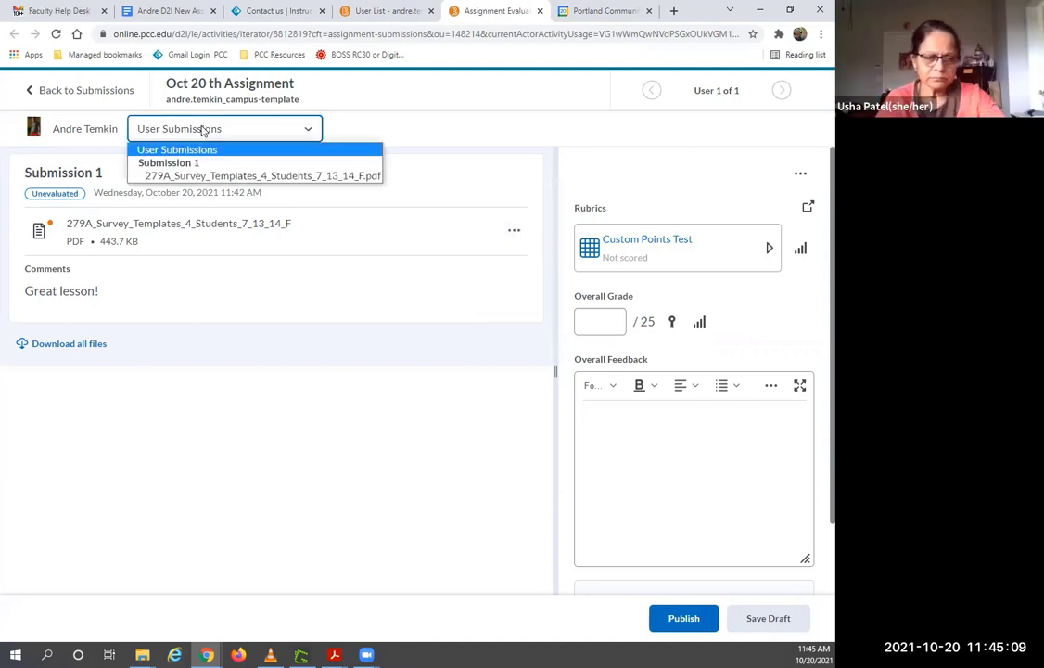
click(436, 140)
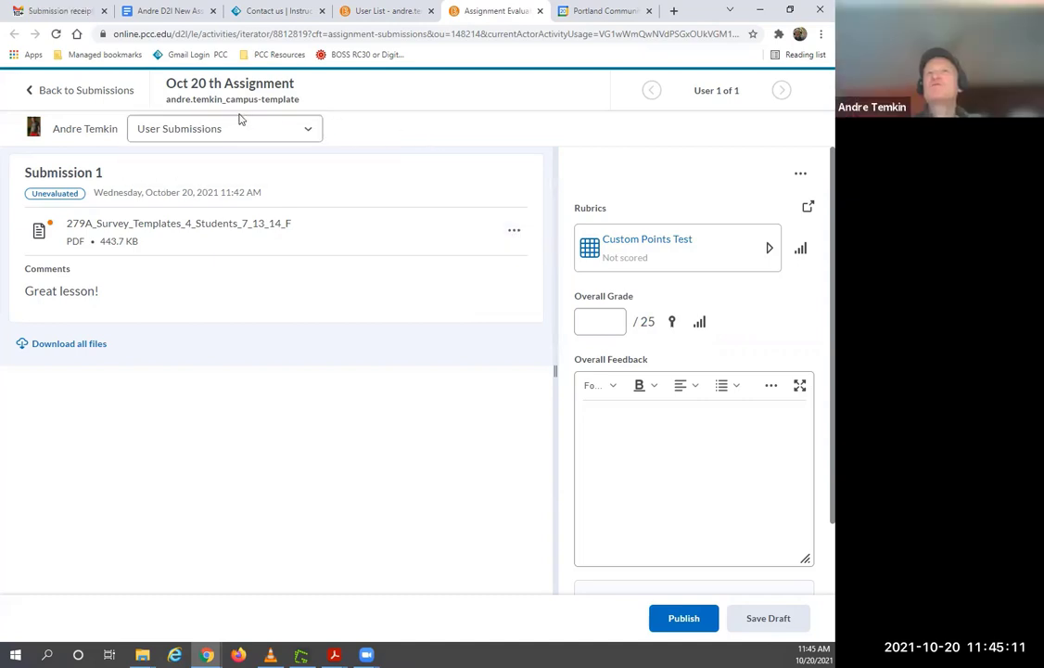
click(247, 131)
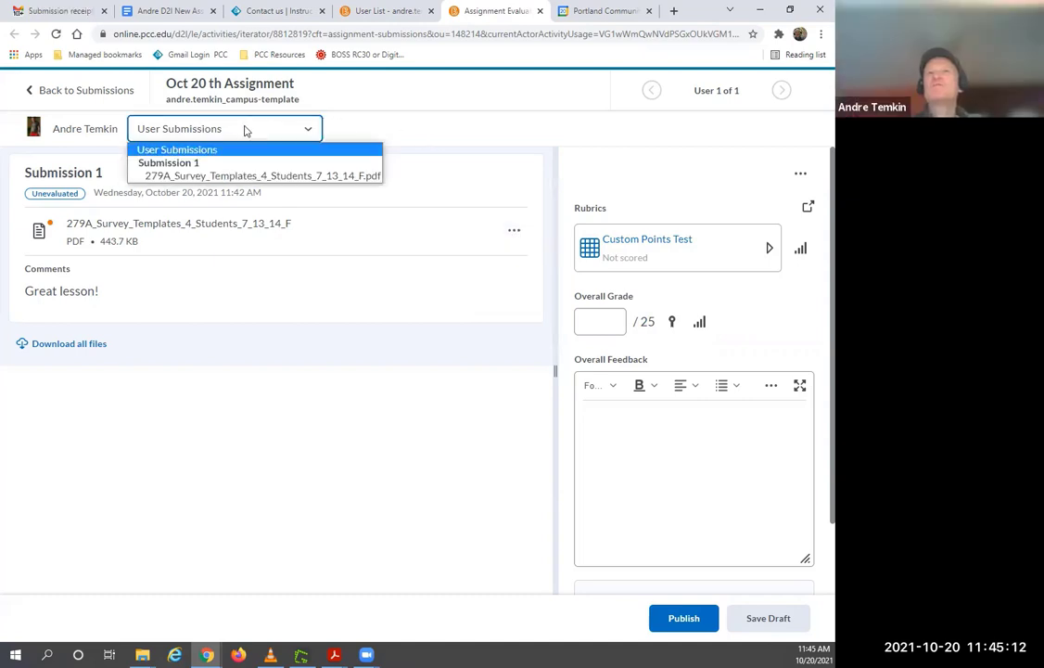
click(191, 176)
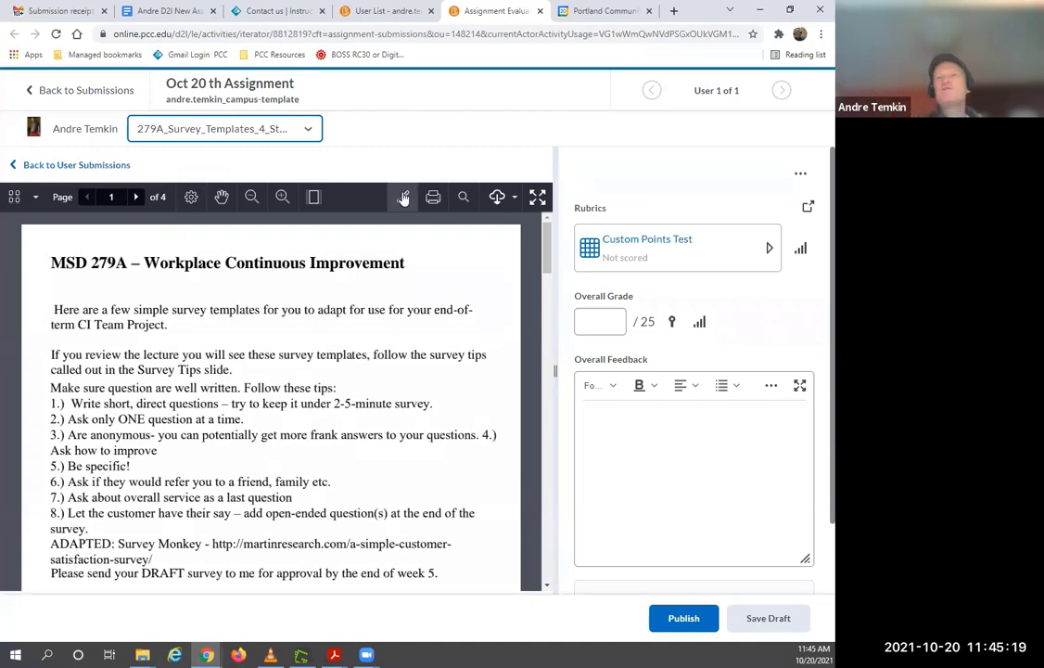
click(404, 199)
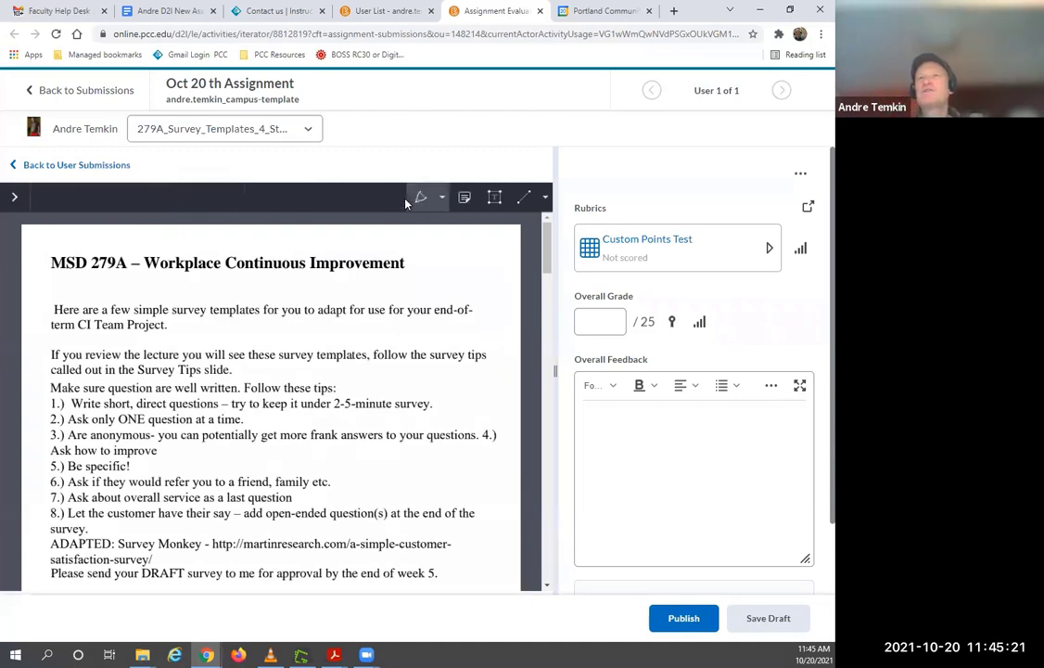
Step: With the Drawing tool at 10 pt, draw a loop by the first paragraph, underline the heading and add a stroke with a red background
drag(51, 262, 295, 267)
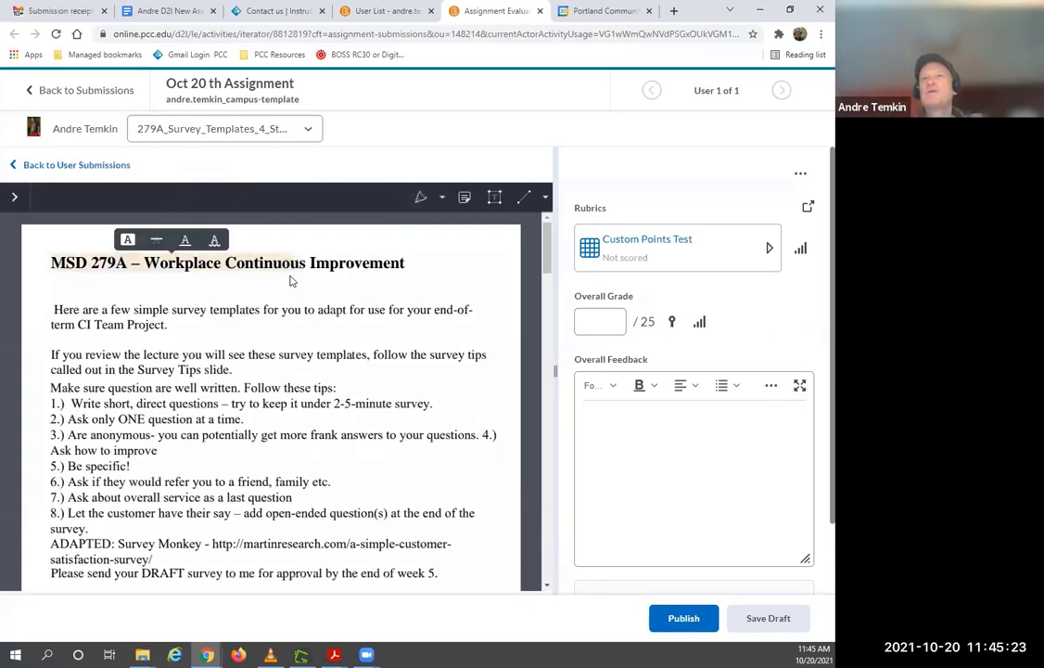
click(232, 288)
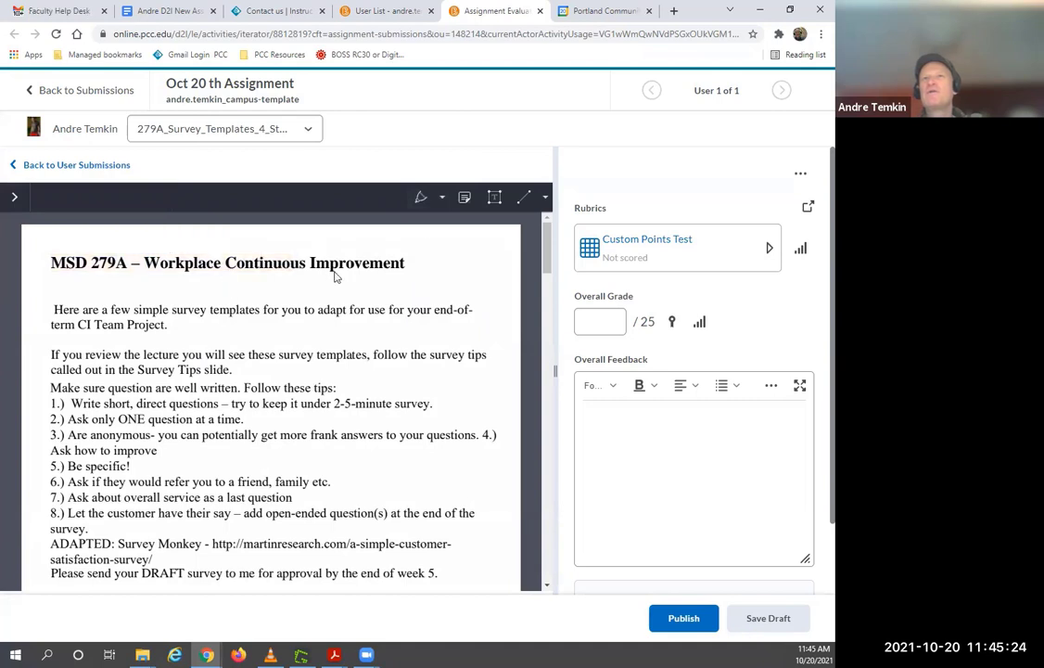
click(441, 199)
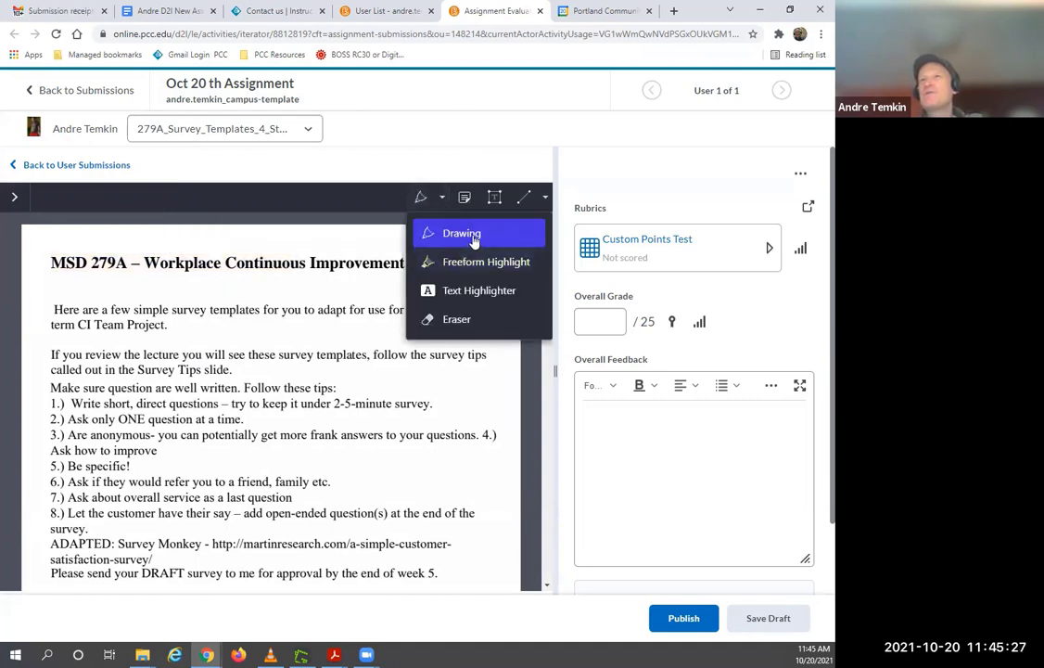
click(443, 233)
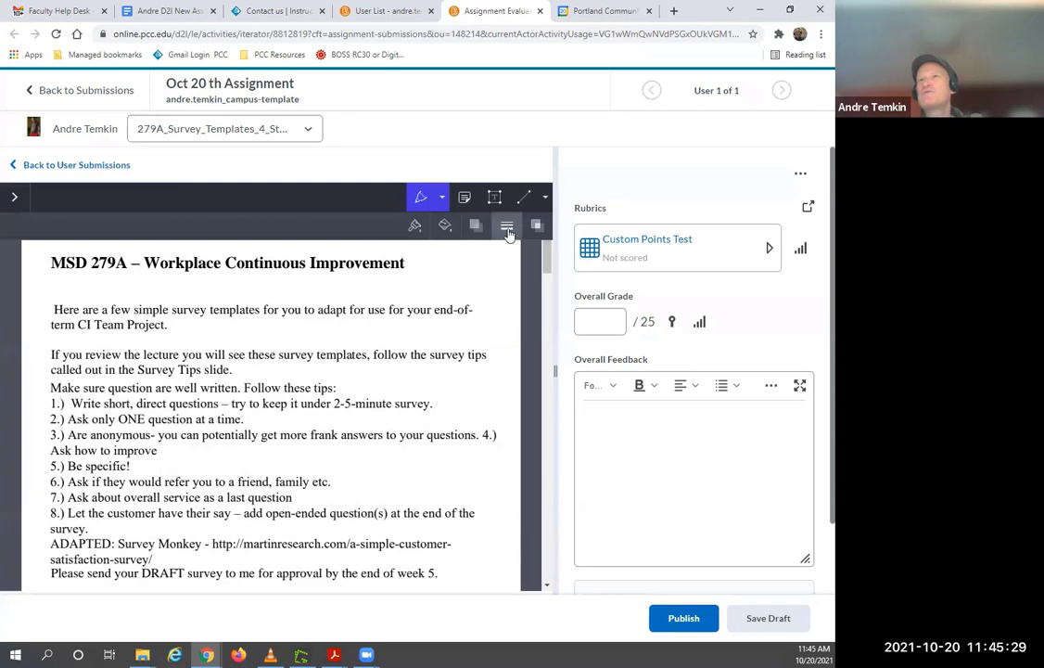
click(506, 226)
click(512, 227)
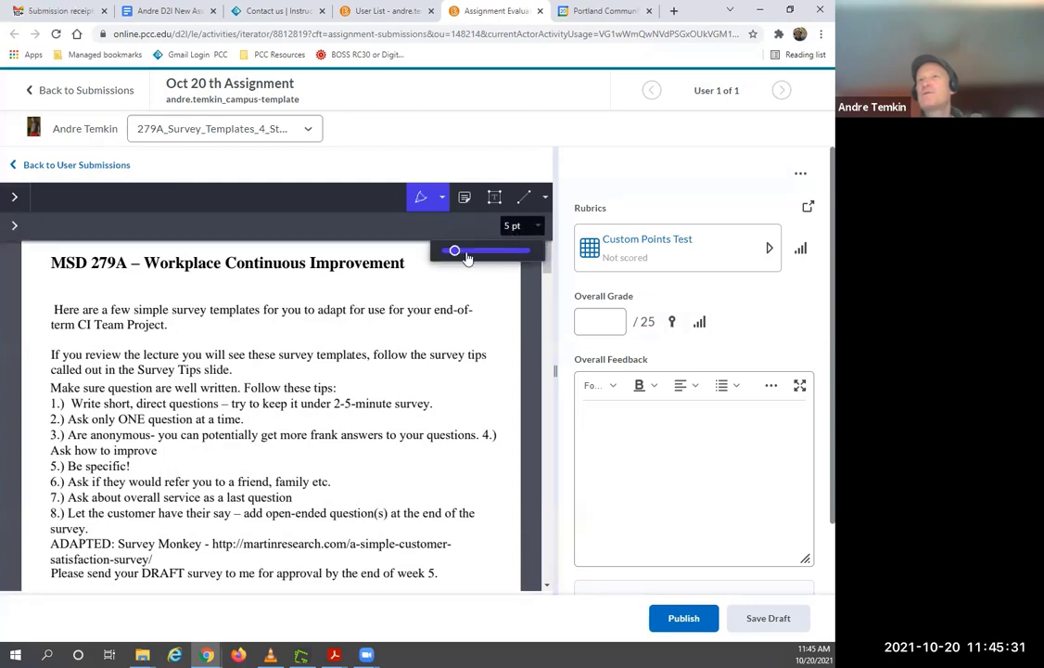
drag(455, 251, 466, 247)
drag(408, 294, 413, 288)
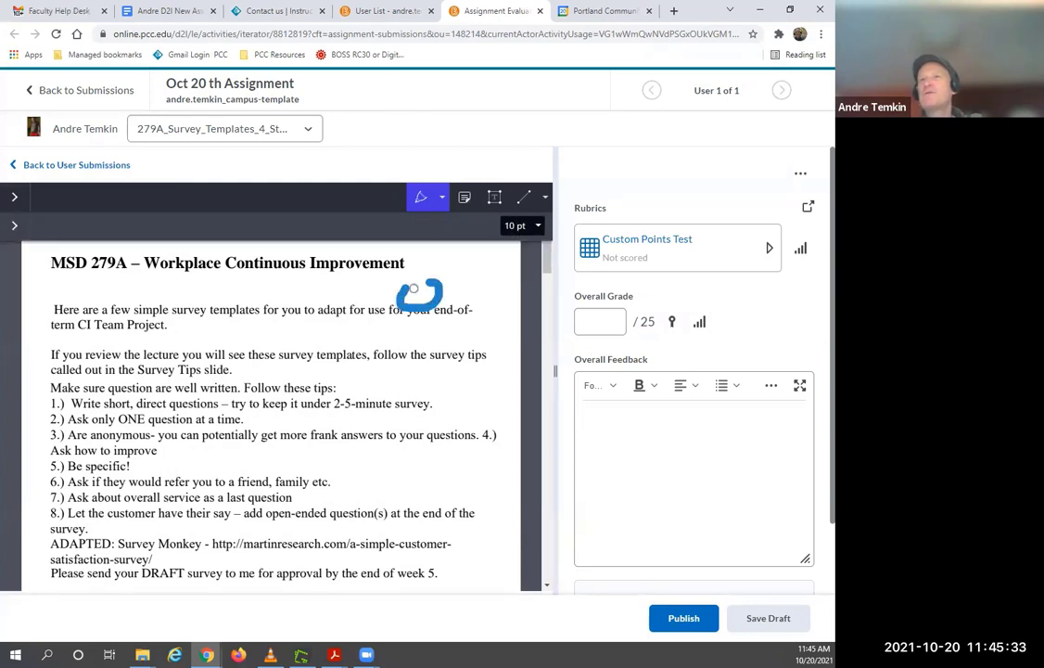
drag(47, 281, 400, 278)
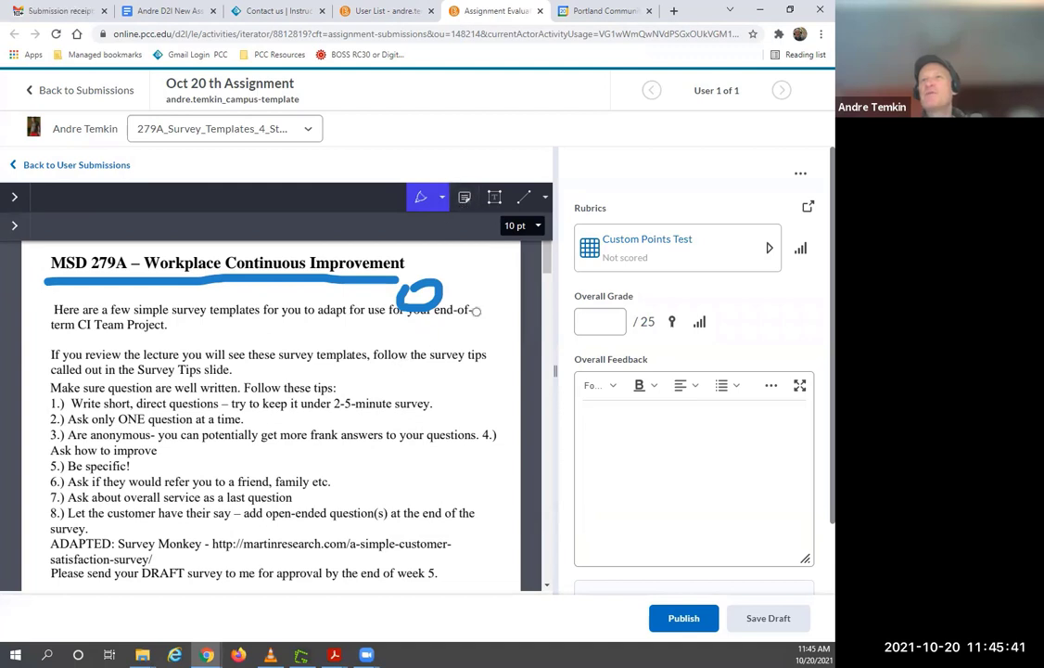
click(536, 230)
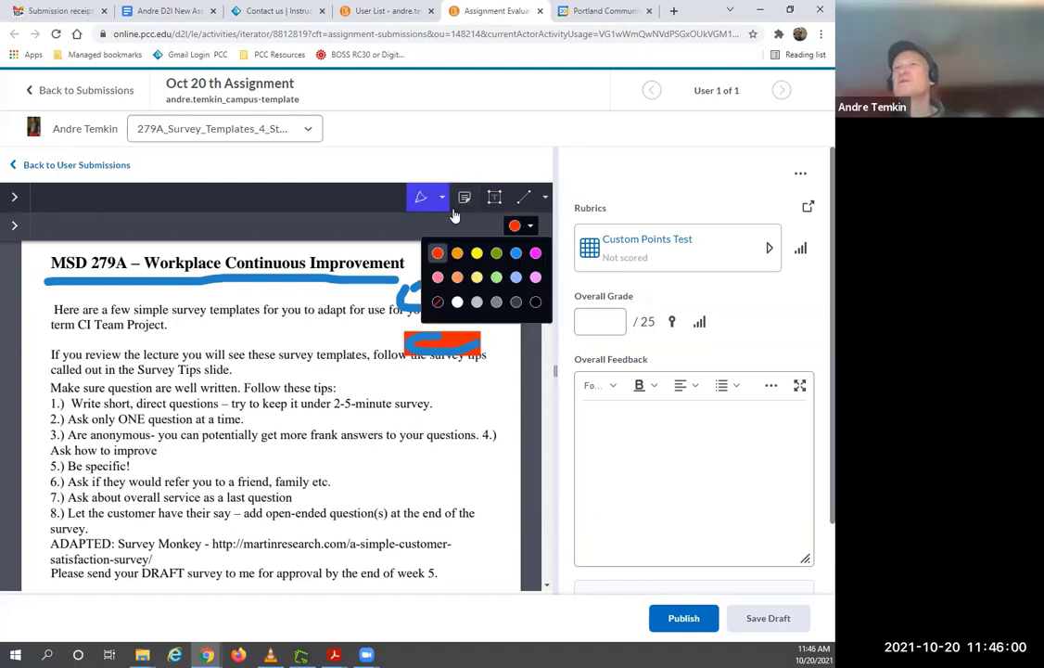
Step: Add a note reading "Good Job" on tip 3 of the submitted PDF
click(465, 197)
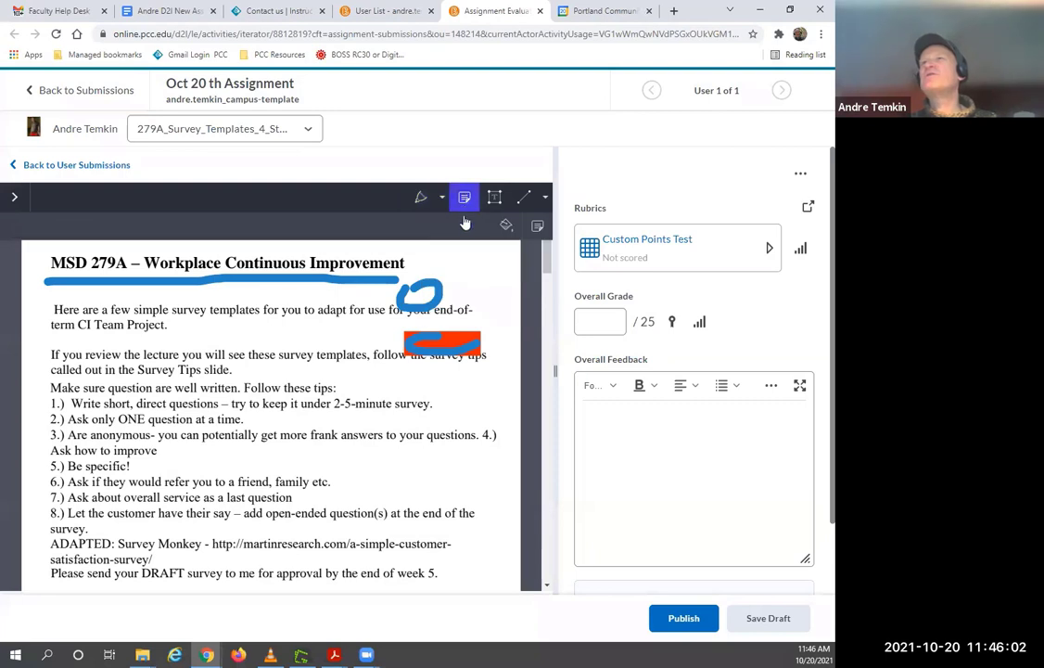
click(376, 438)
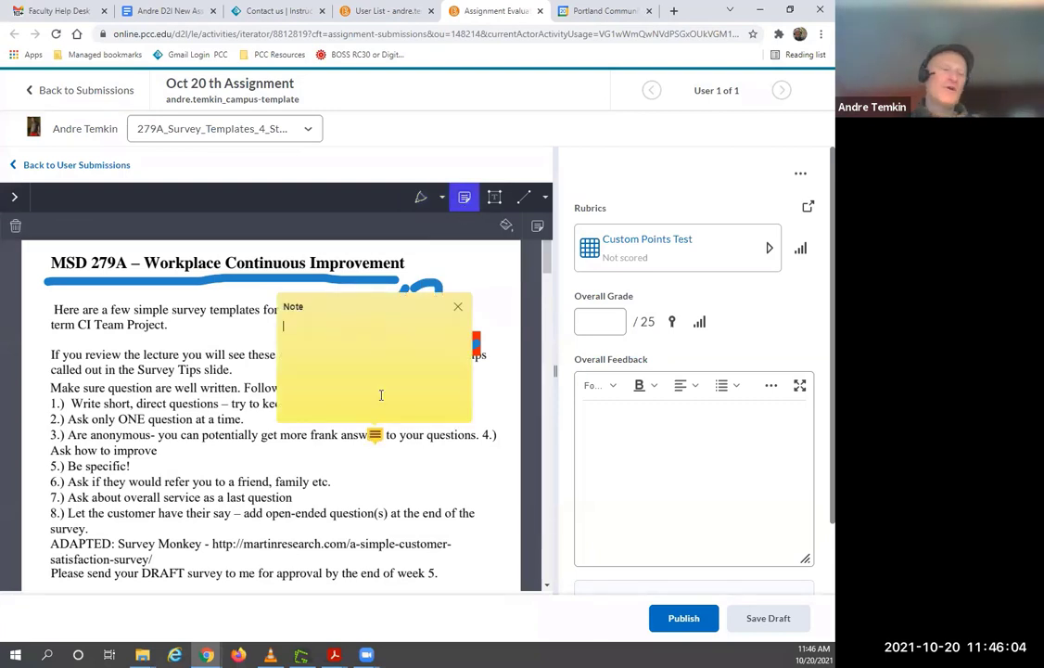
text(Good Job)
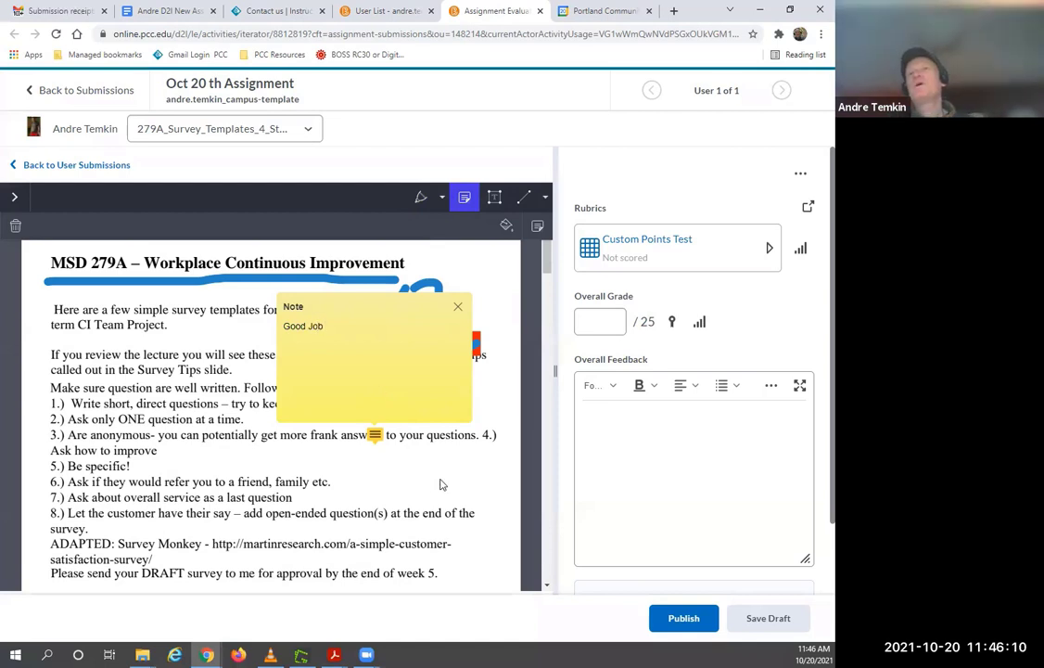
Step: Add a "Good job" text annotation to the submitted PDF and move it into the blank space beside tips 5 and 6
click(443, 485)
click(496, 200)
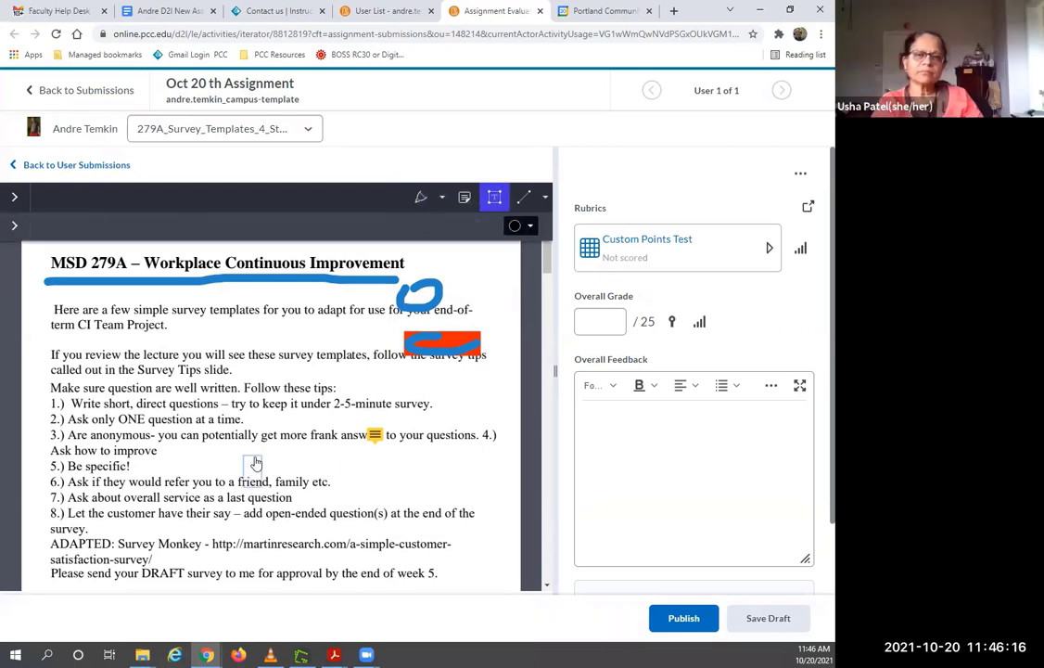
text(Good job)
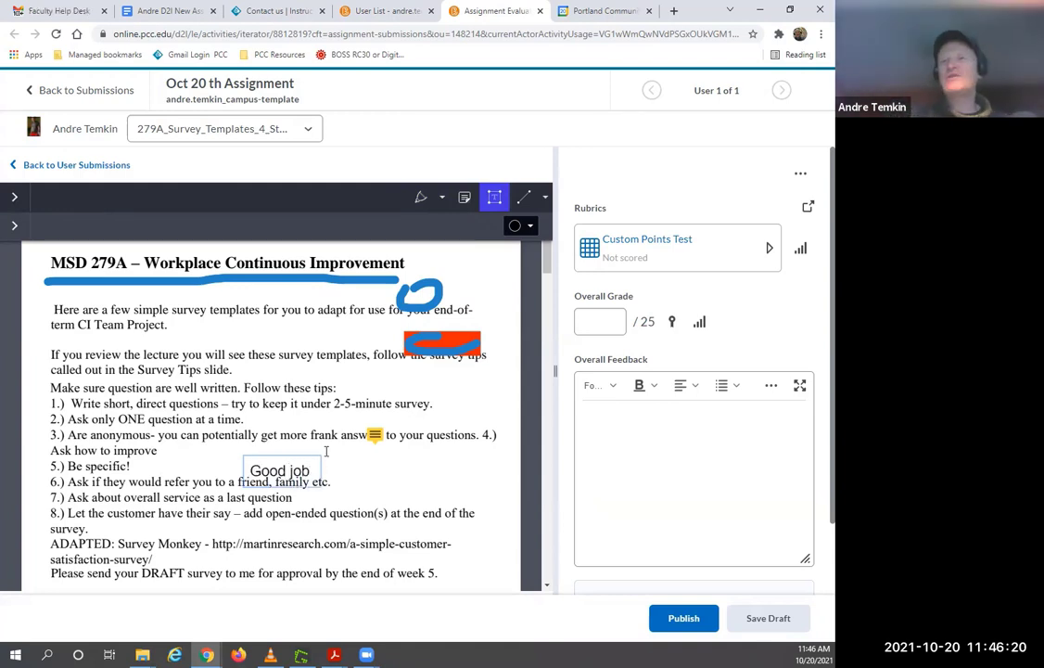
click(375, 442)
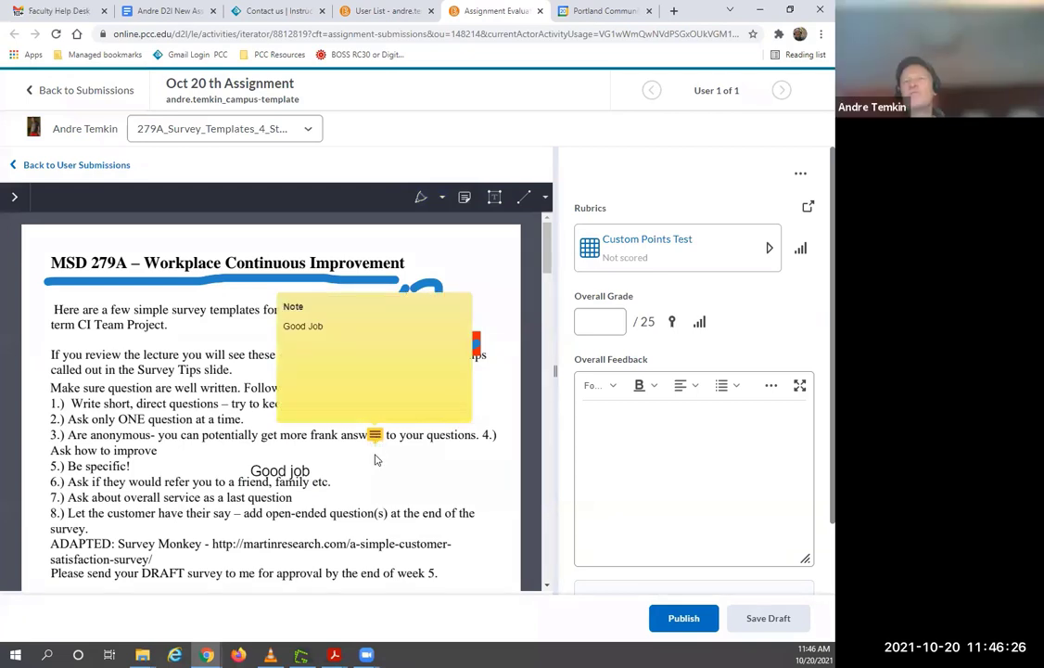
click(306, 478)
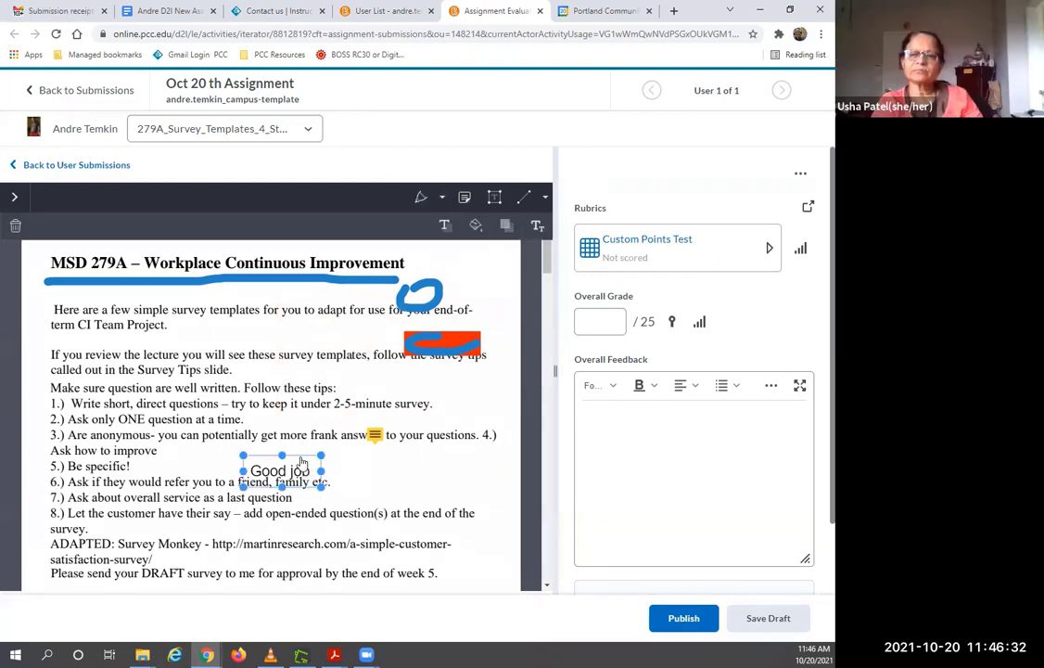
drag(301, 464, 482, 462)
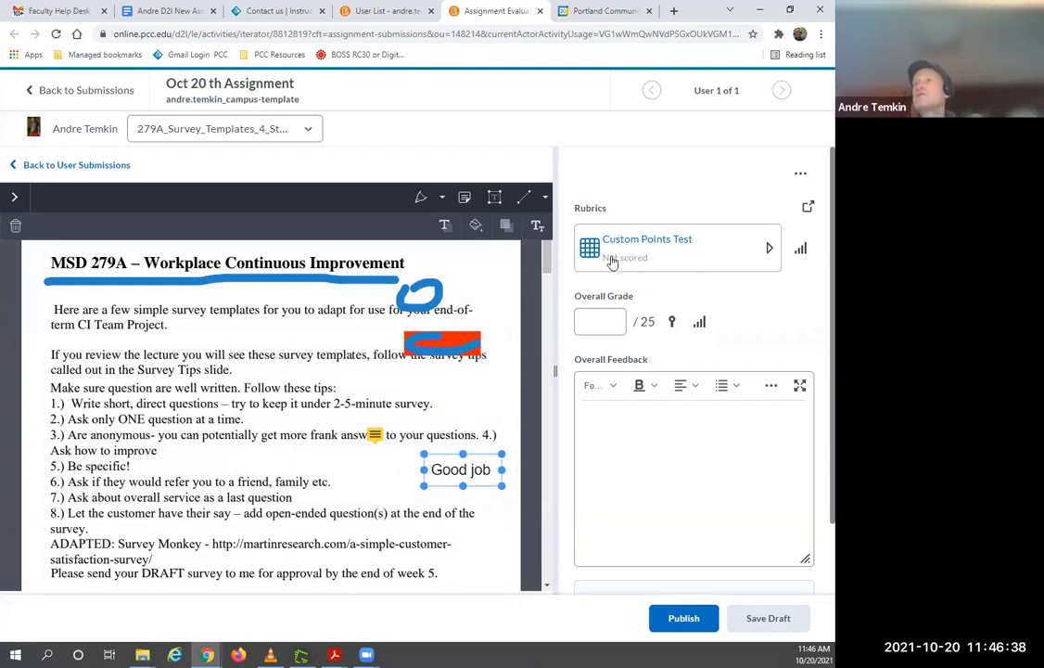
Step: Score the Custom Points Test rubric: Level 1 for Knowledge/Understanding, Level 2 for Complition of the task, Level 1 for Appearance / Formatting
scroll(466, 292, down, 5)
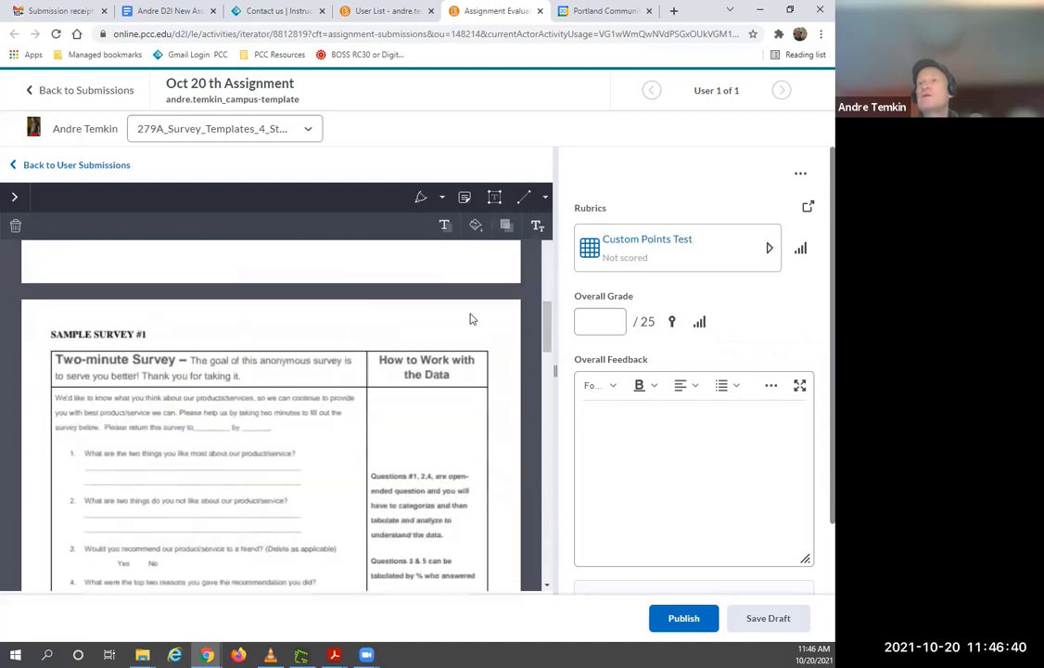
scroll(472, 318, up, 4)
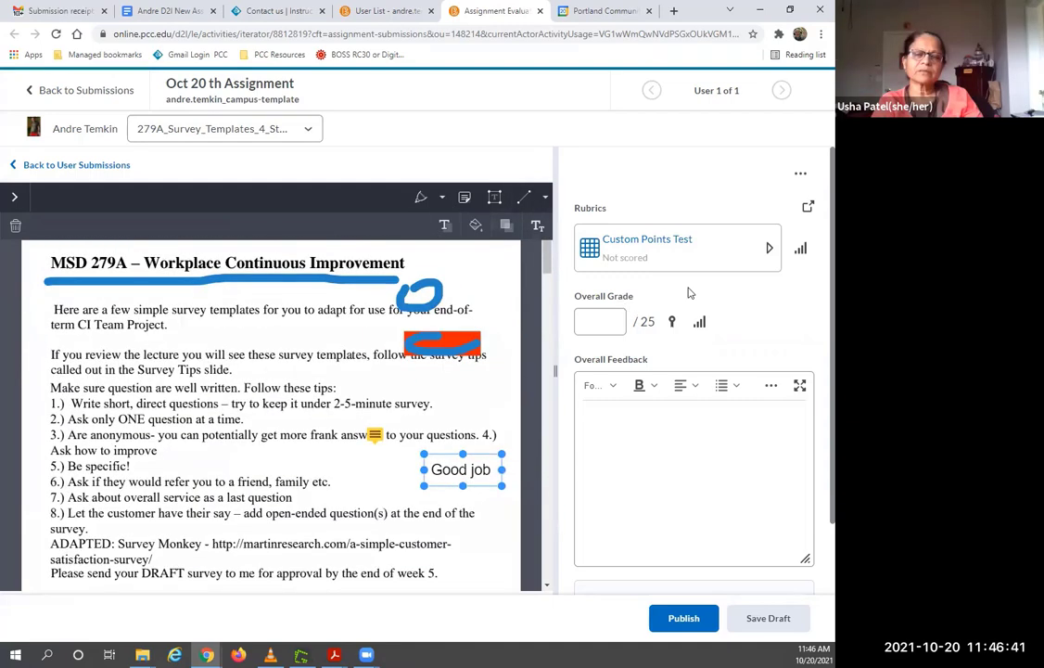
click(600, 251)
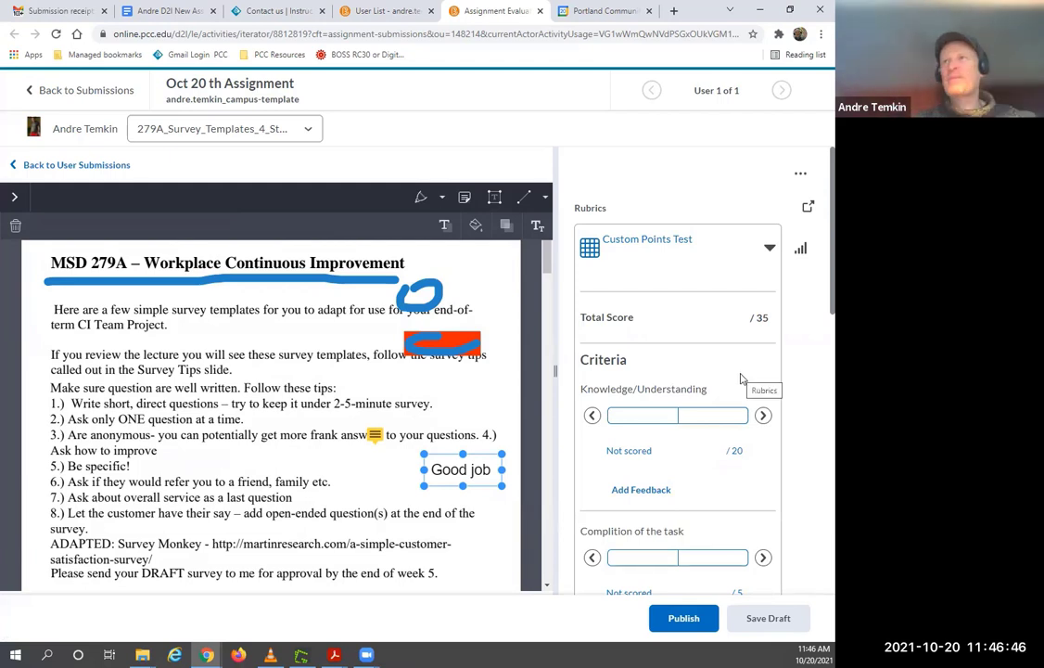
click(719, 415)
scroll(719, 415, down, 2)
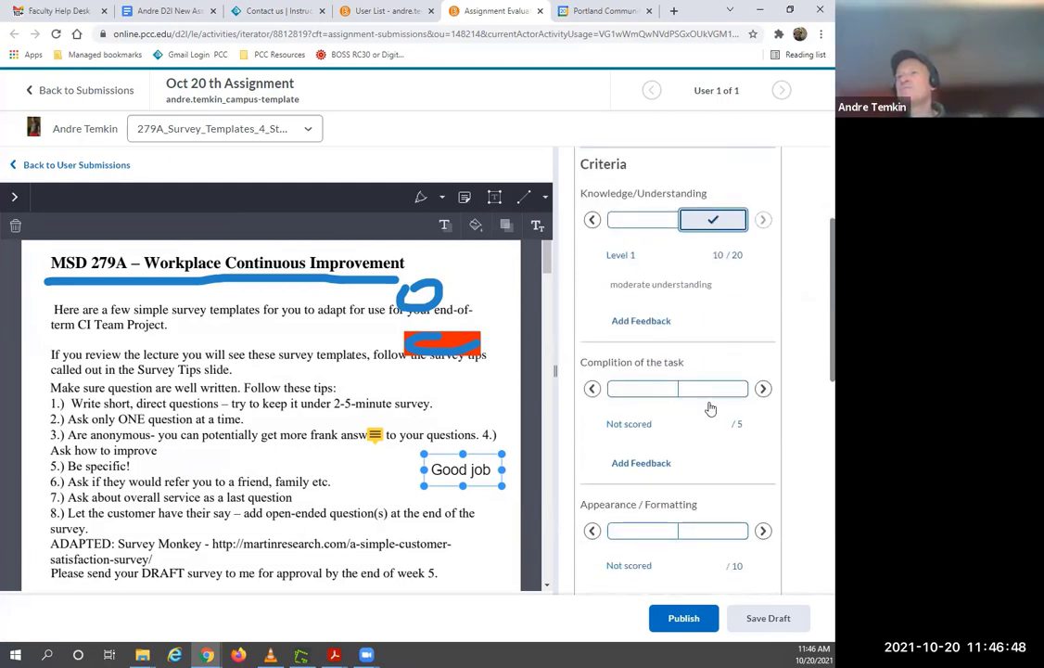
click(633, 390)
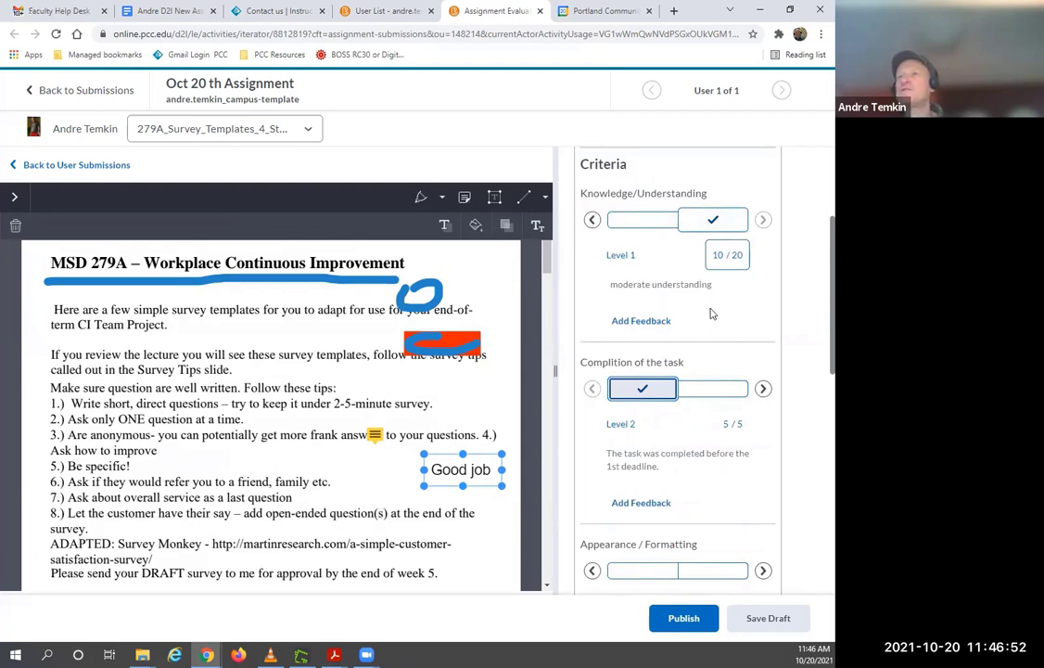
scroll(694, 384, down, 2)
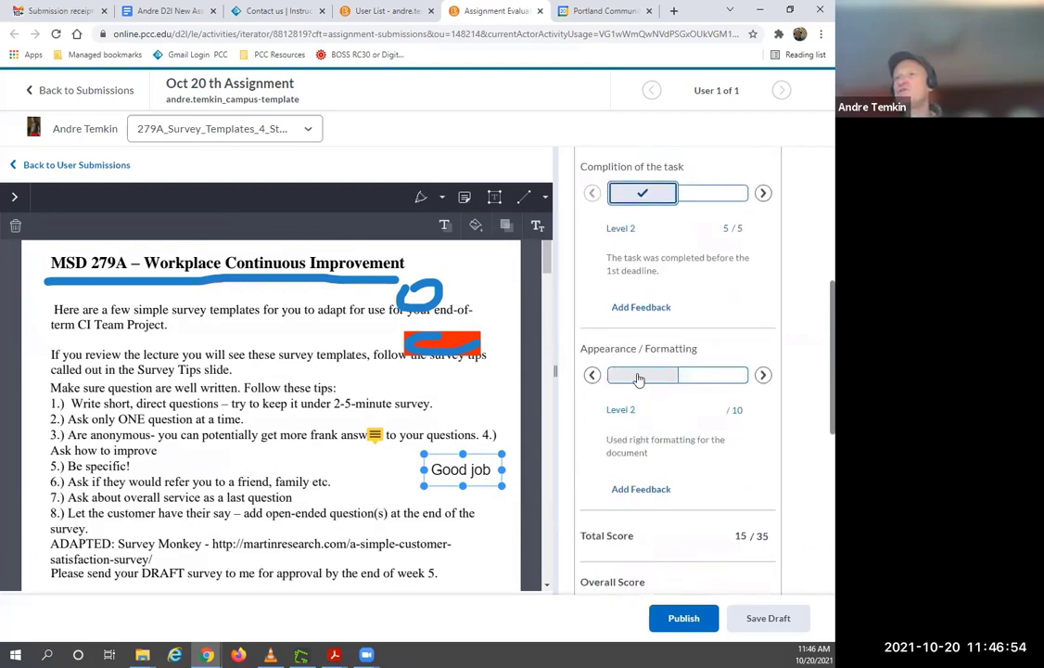
click(721, 373)
scroll(721, 378, down, 3)
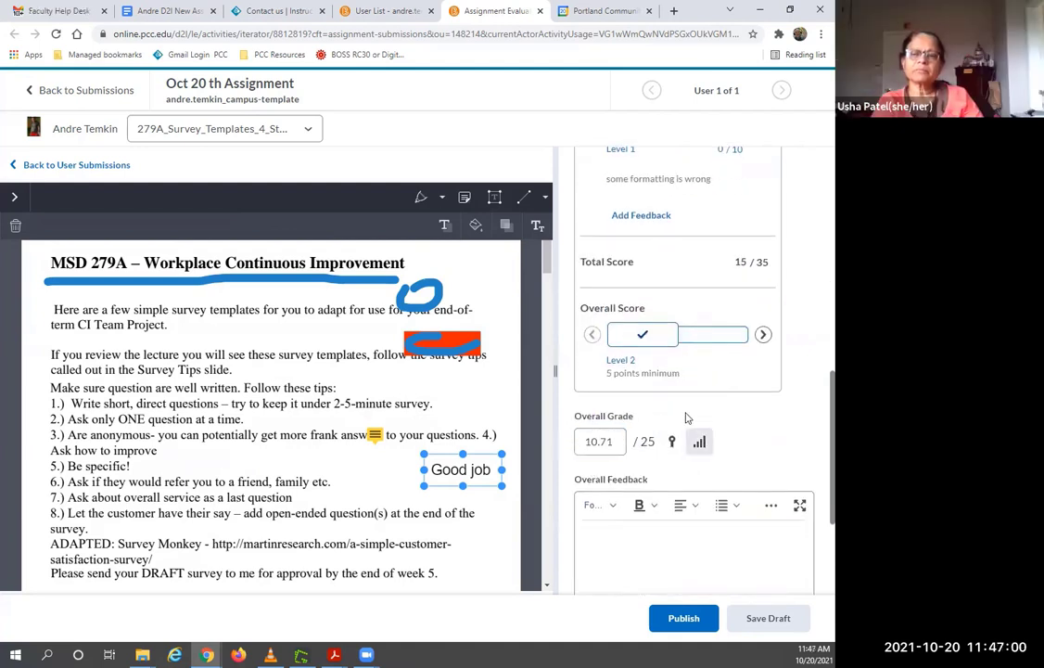
Step: Write "Good job over all, but ..." as the overall feedback on the submission
scroll(674, 502, down, 4)
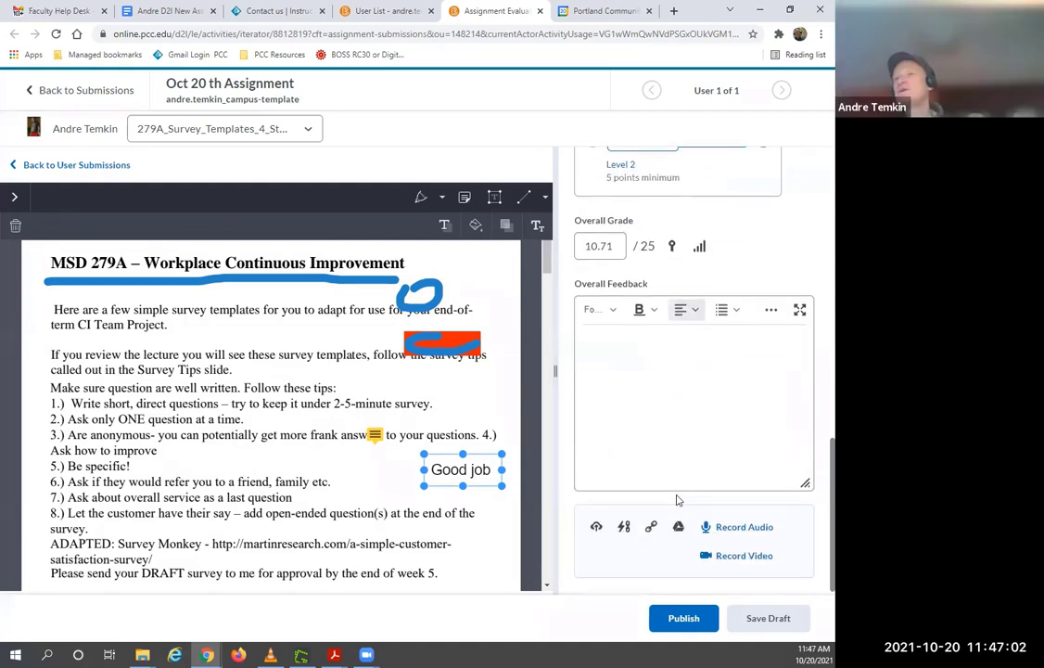
scroll(677, 496, up, 2)
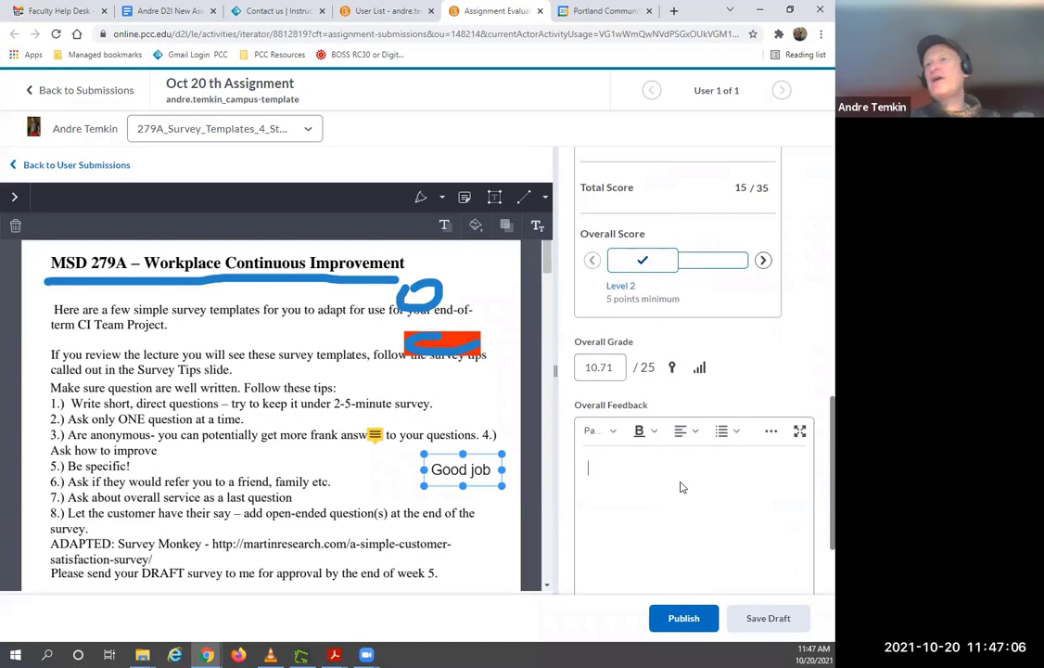
text(Good job overall, but)
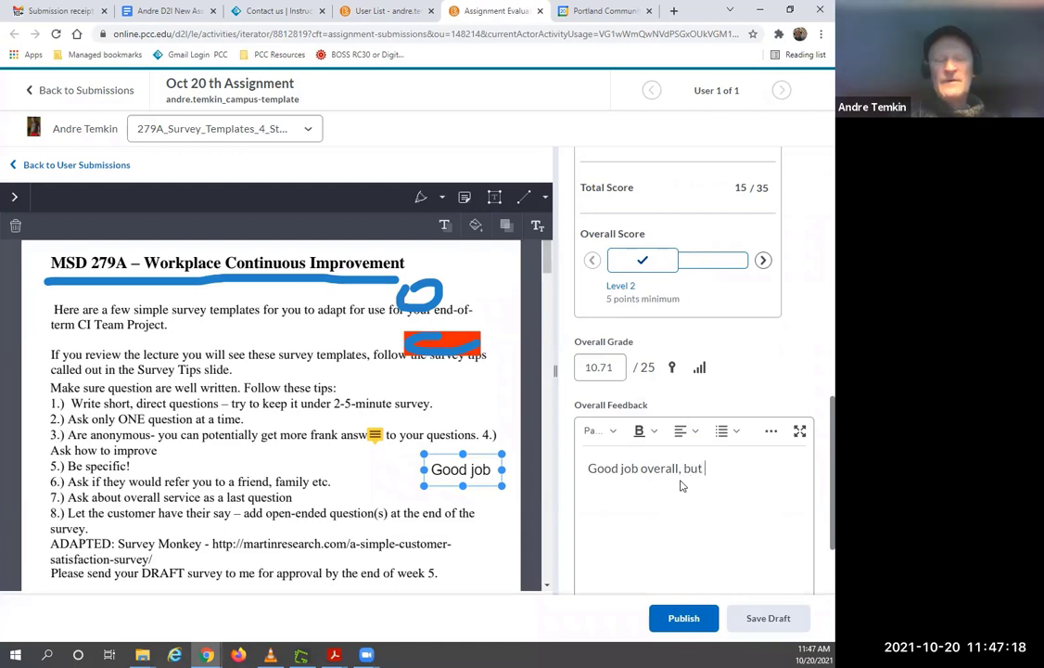
text(...)
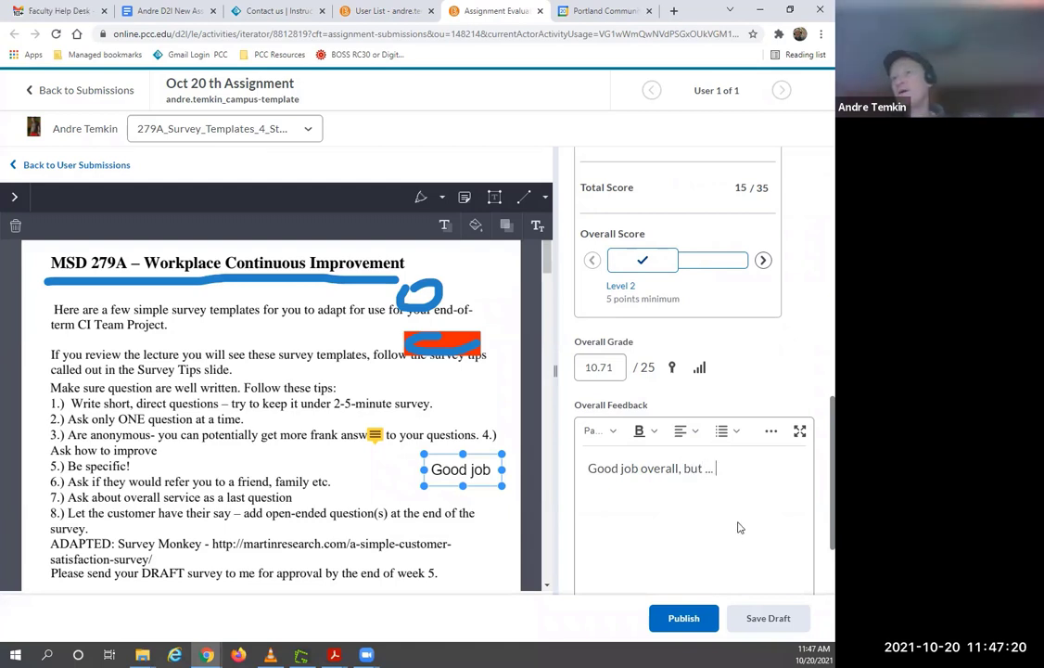
click(663, 469)
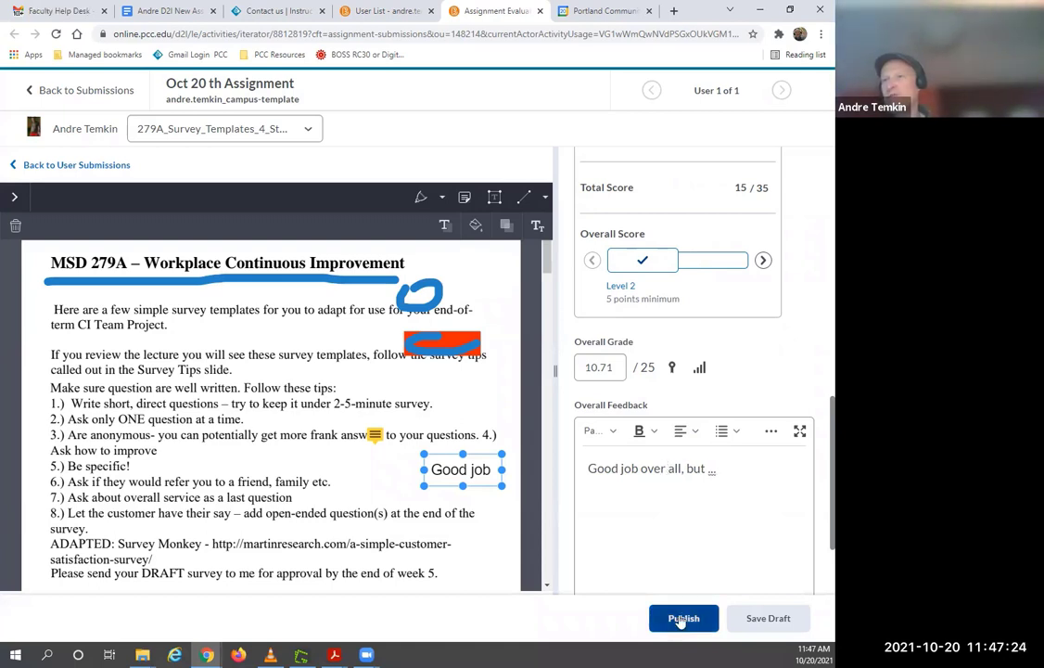
Step: Review the rubric scores, overall feedback and attached Test link, and save the evaluation as a draft
scroll(671, 484, down, 2)
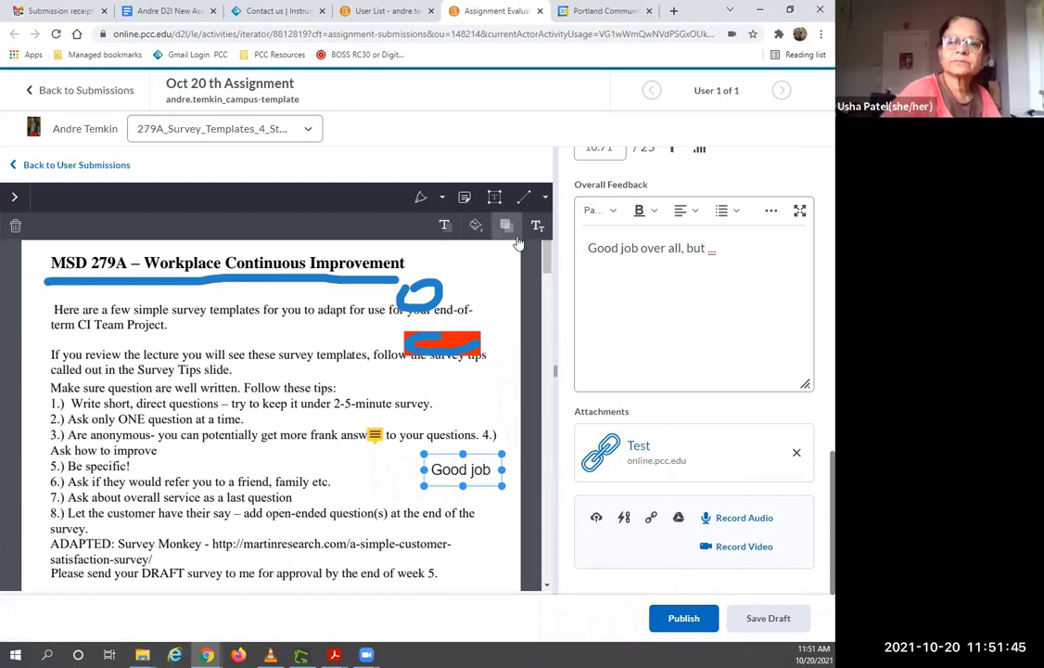
scroll(816, 331, up, 10)
scroll(816, 345, down, 5)
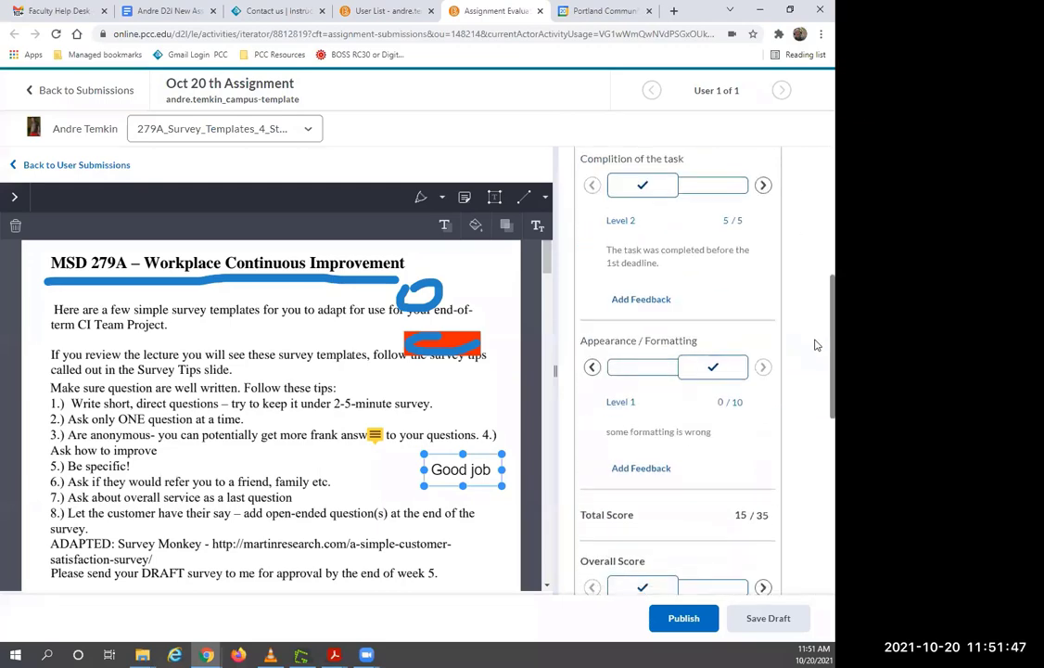
scroll(815, 344, down, 5)
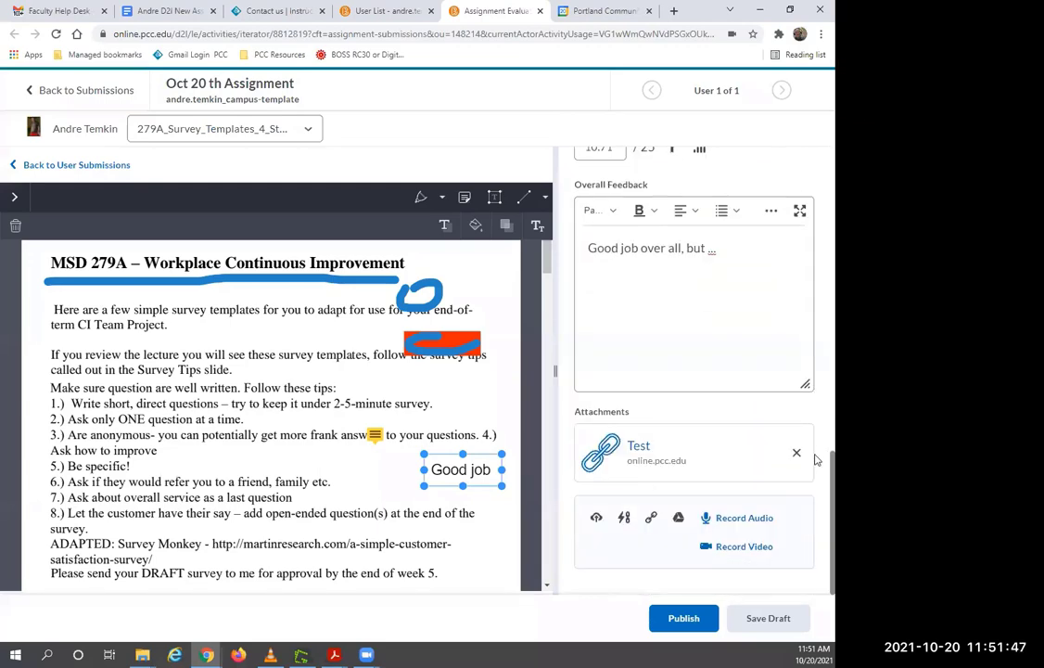
click(770, 617)
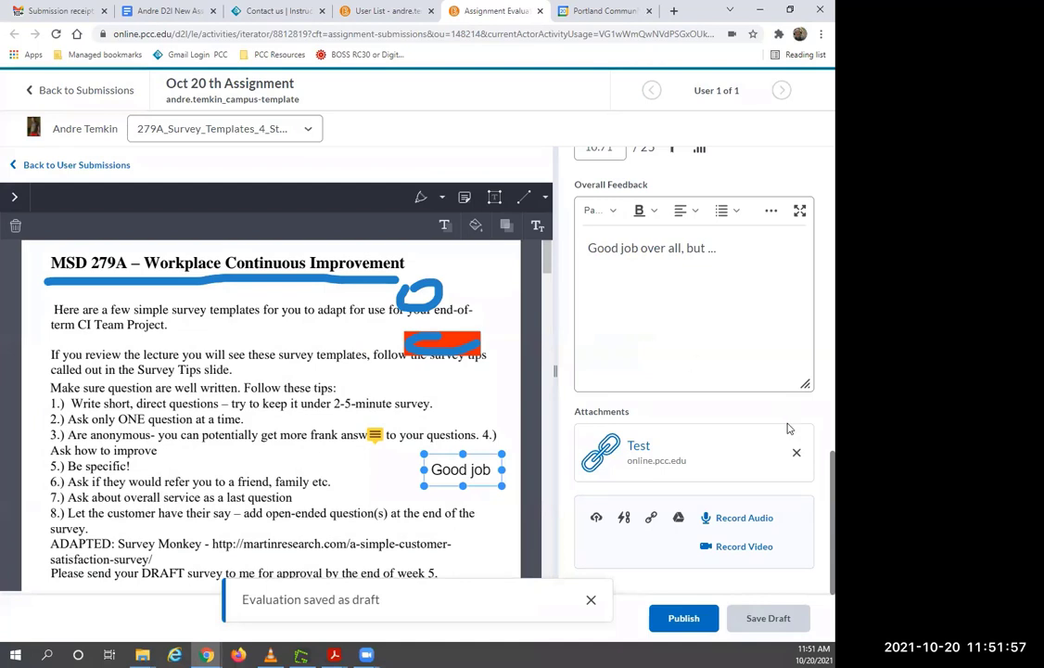
Step: Return to the Oct 20 th Assignment submissions list, reopen the student's draft evaluation and publish it
click(79, 168)
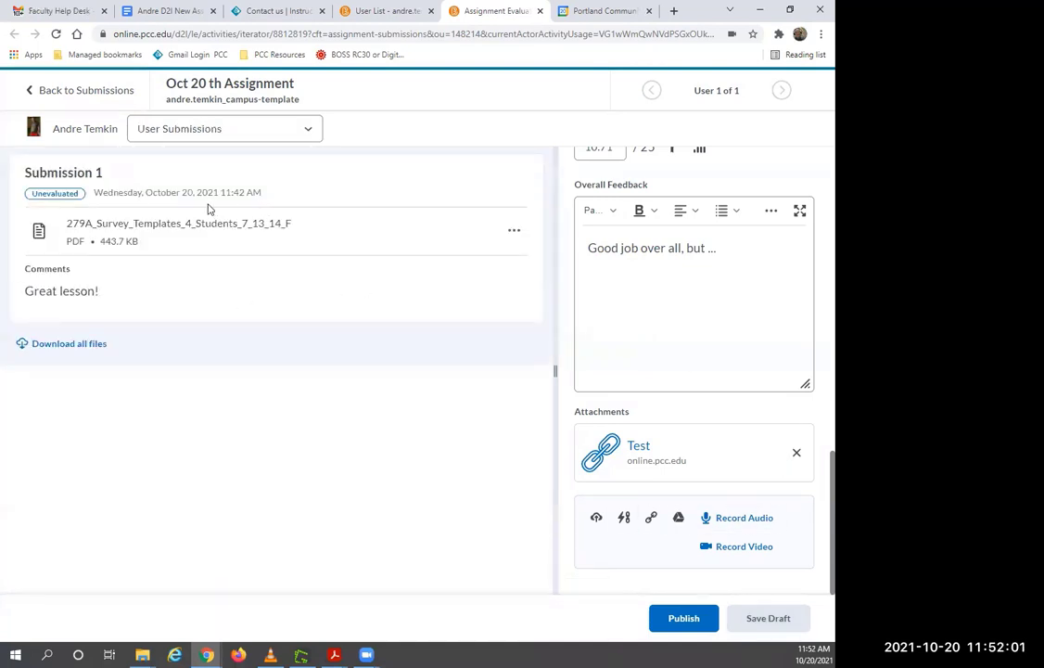
click(47, 90)
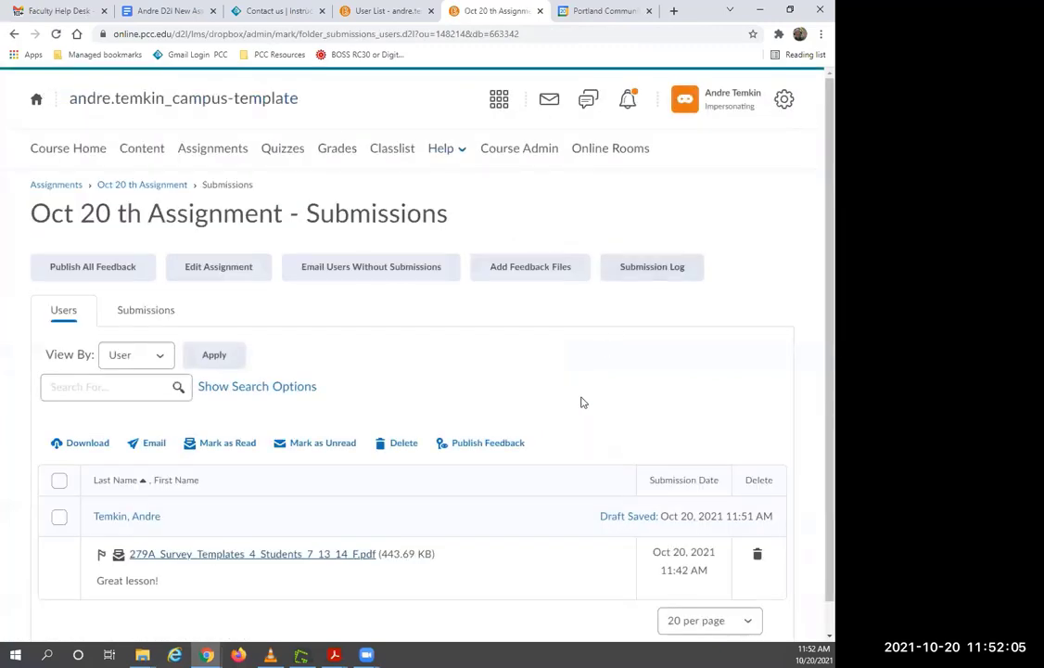
click(635, 518)
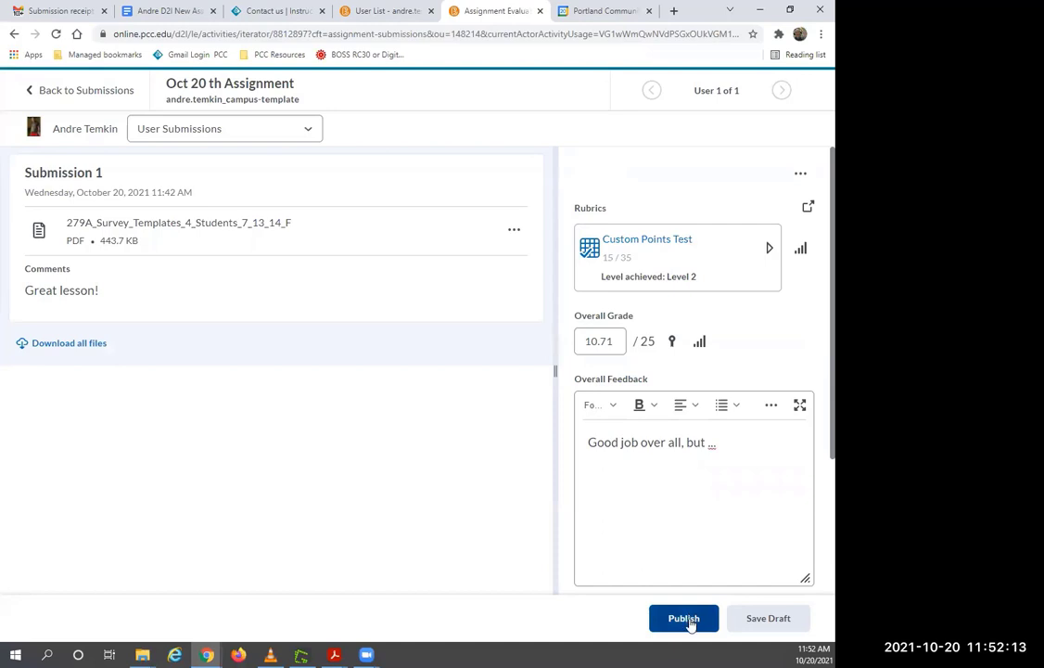
click(689, 624)
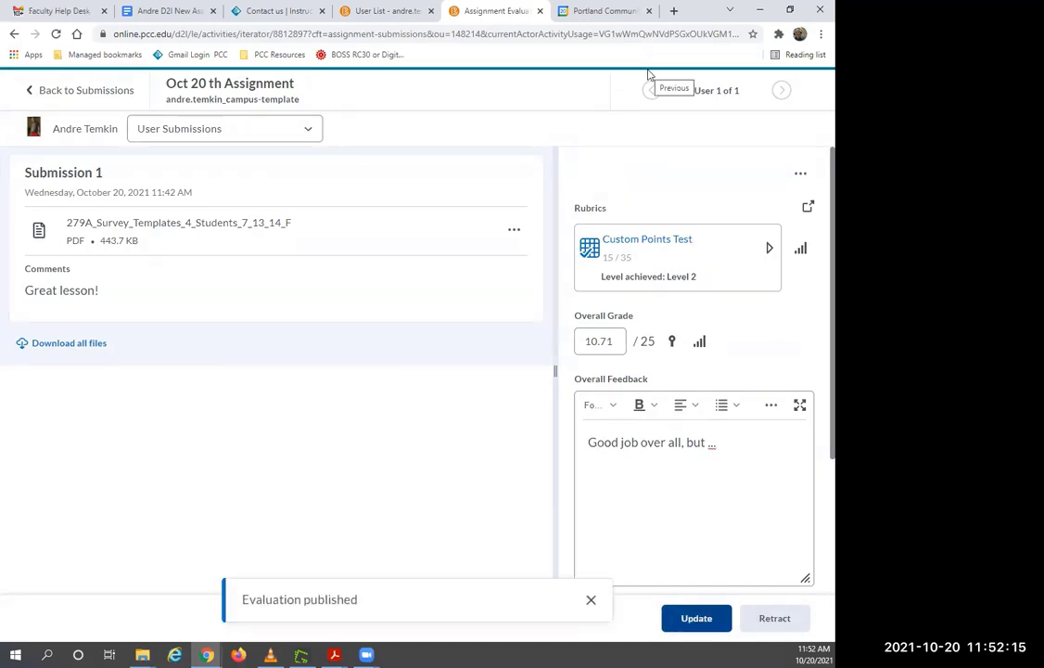
click(591, 599)
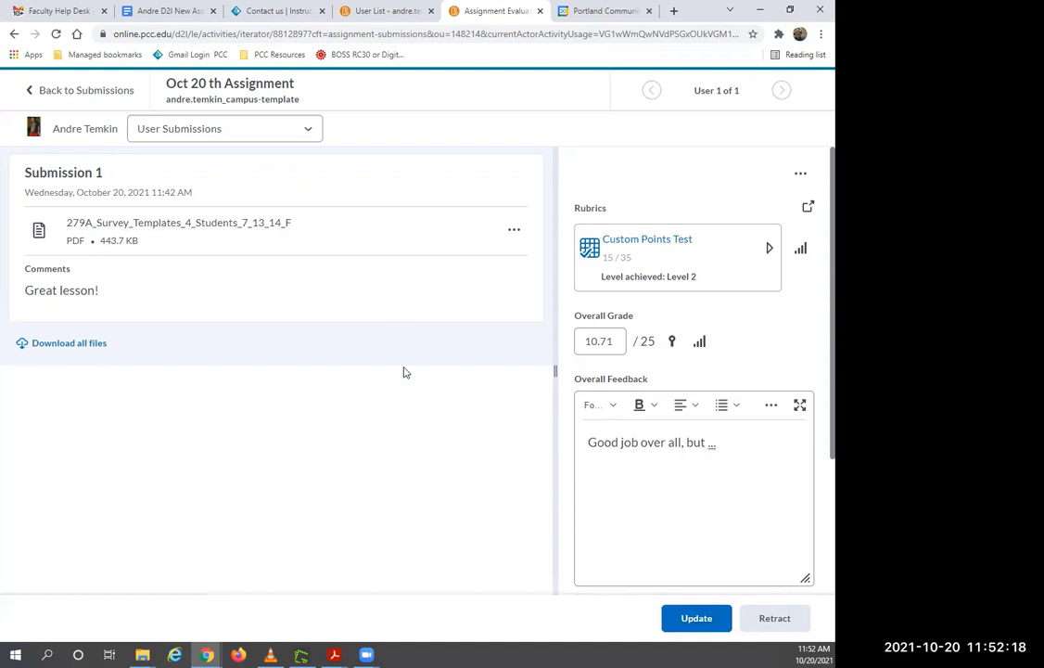
Step: Leave the evaluation and check the student's published score in the Oct 20 th Assignment column of Grades
click(51, 89)
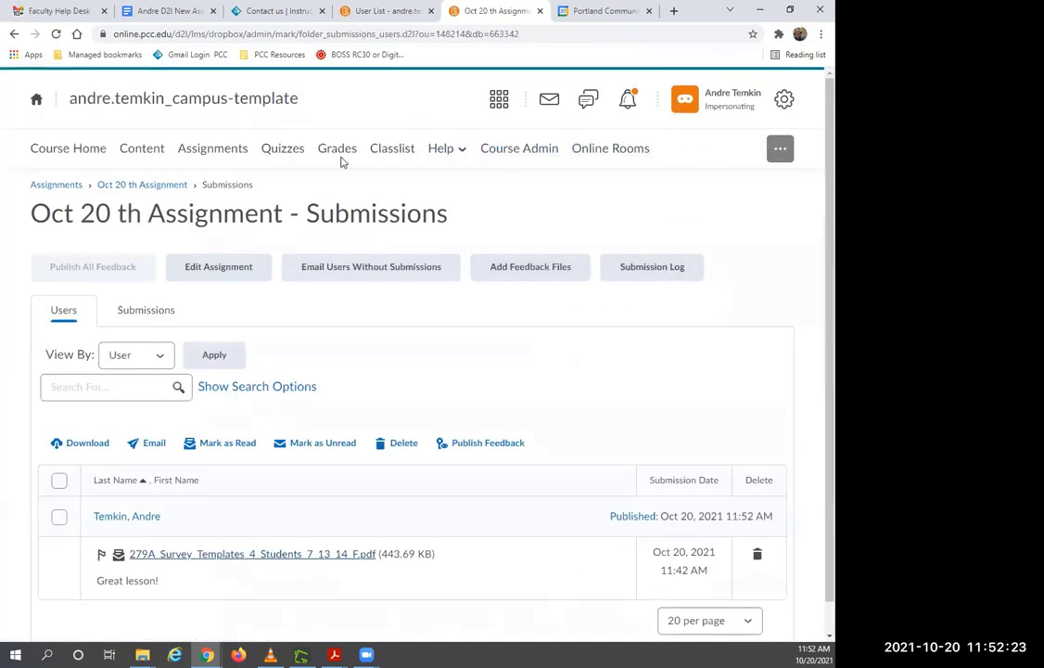
scroll(408, 308, down, 1)
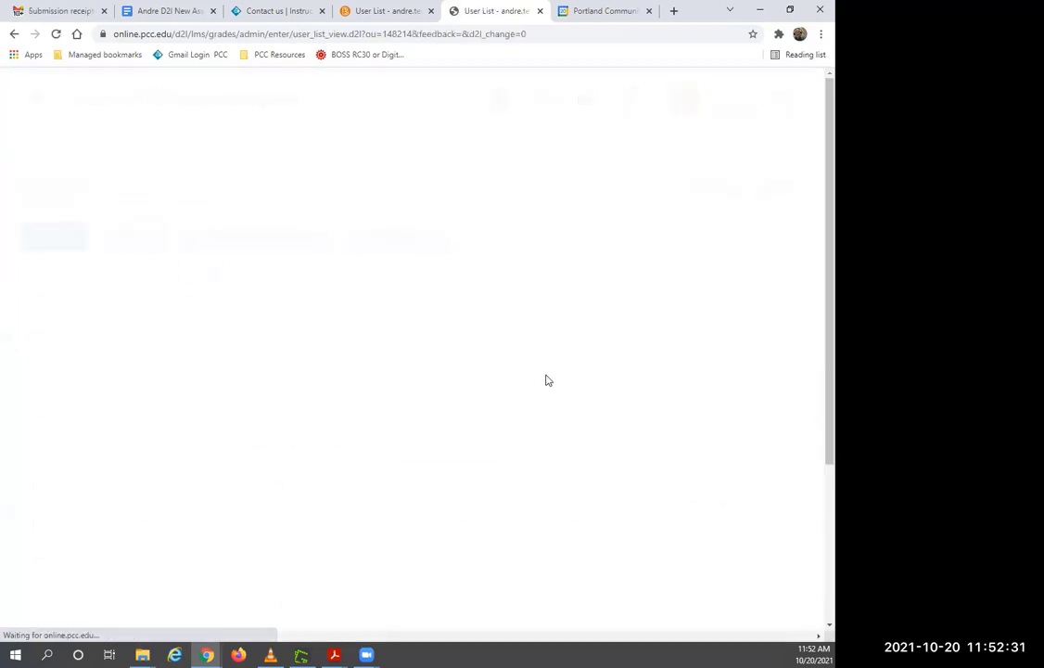
scroll(368, 573, down, 1)
drag(218, 636, 792, 604)
scroll(688, 514, down, 3)
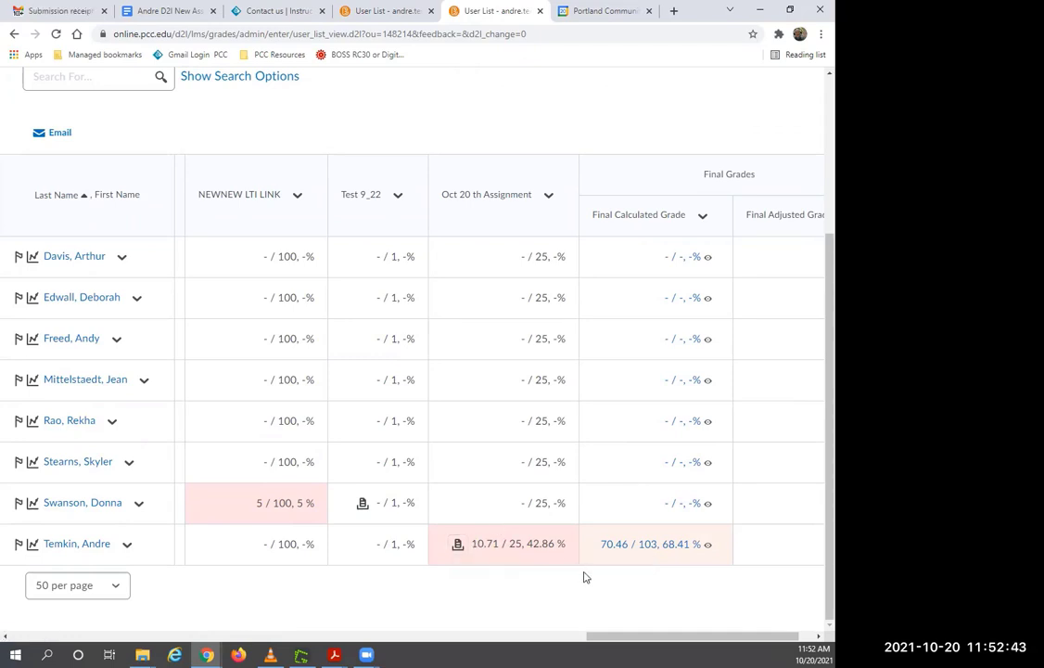
drag(613, 636, 577, 636)
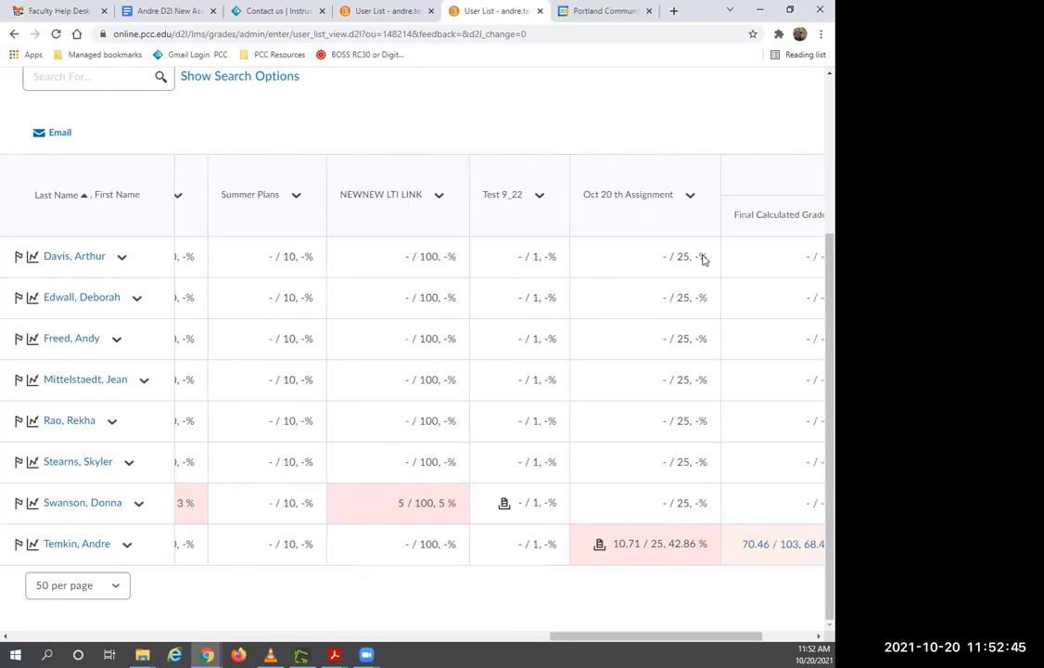
Step: View the course as a student and open the unread Oct 20 th Assignment feedback to examine the comment and rubric results
scroll(702, 258, up, 3)
click(732, 96)
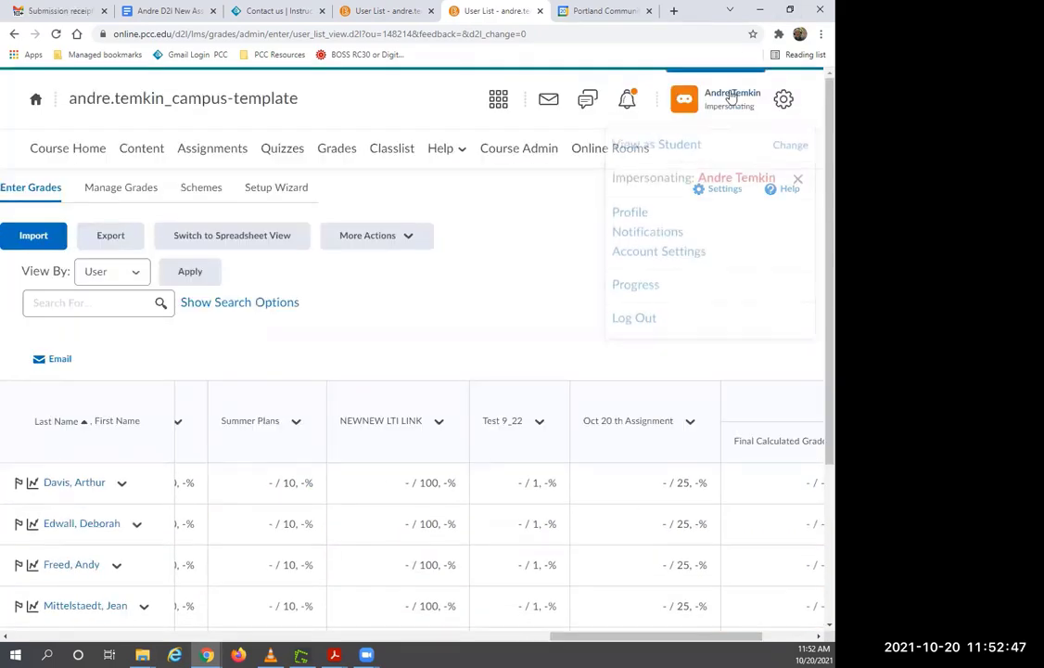
click(669, 148)
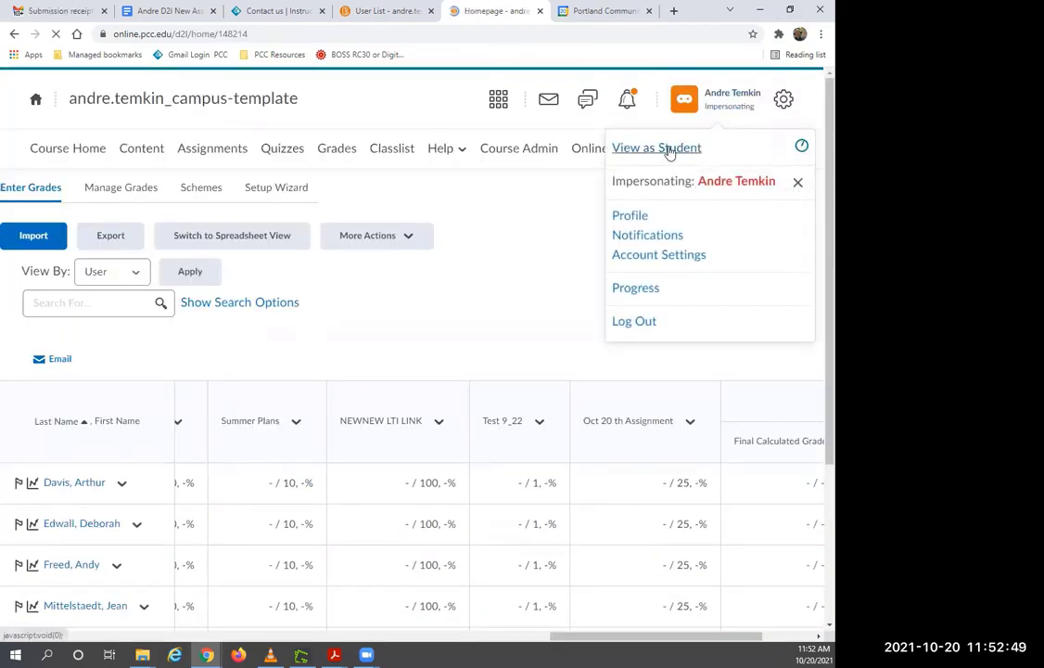
click(220, 153)
scroll(277, 320, down, 4)
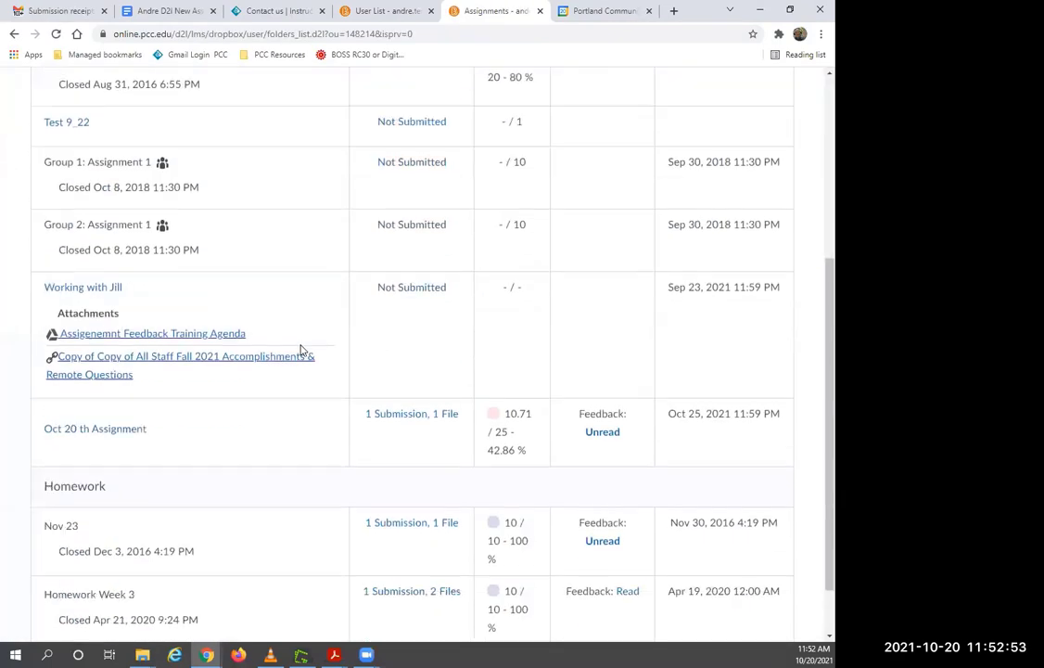
scroll(301, 350, down, 1)
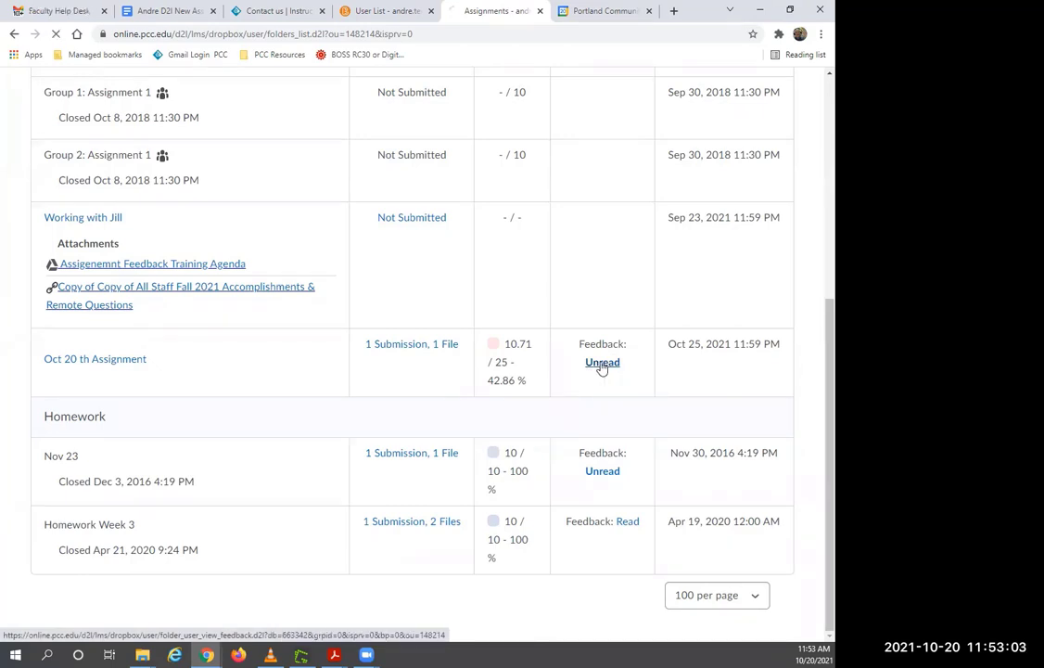
scroll(601, 369, down, 3)
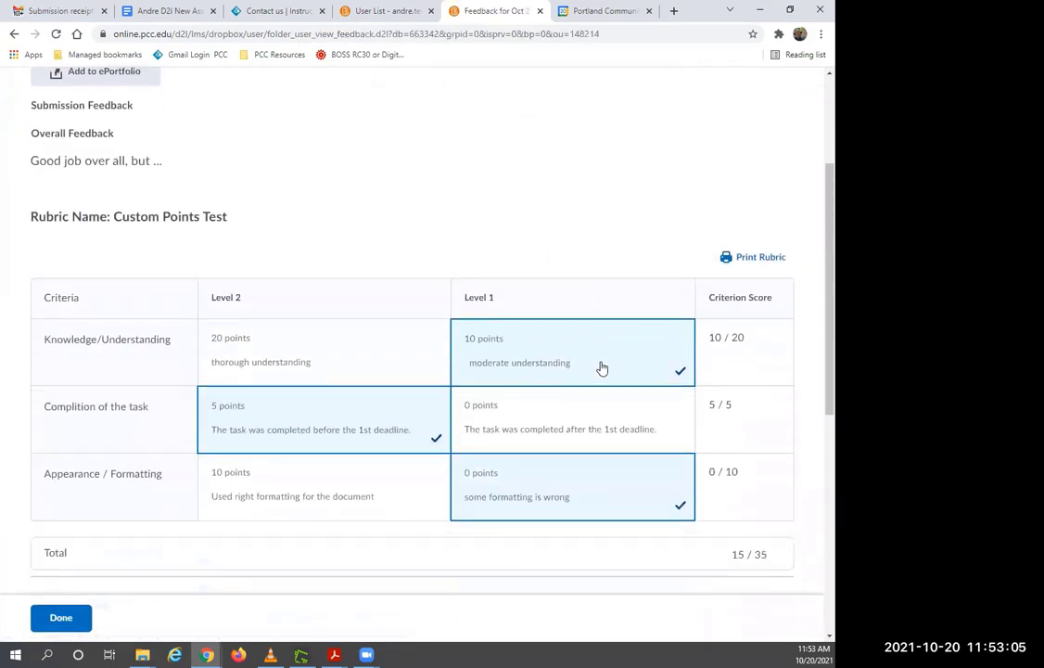
Step: Review the overall feedback, rubric criteria and overall score on the Oct 20 th Assignment feedback page
scroll(602, 368, down, 2)
scroll(602, 368, up, 5)
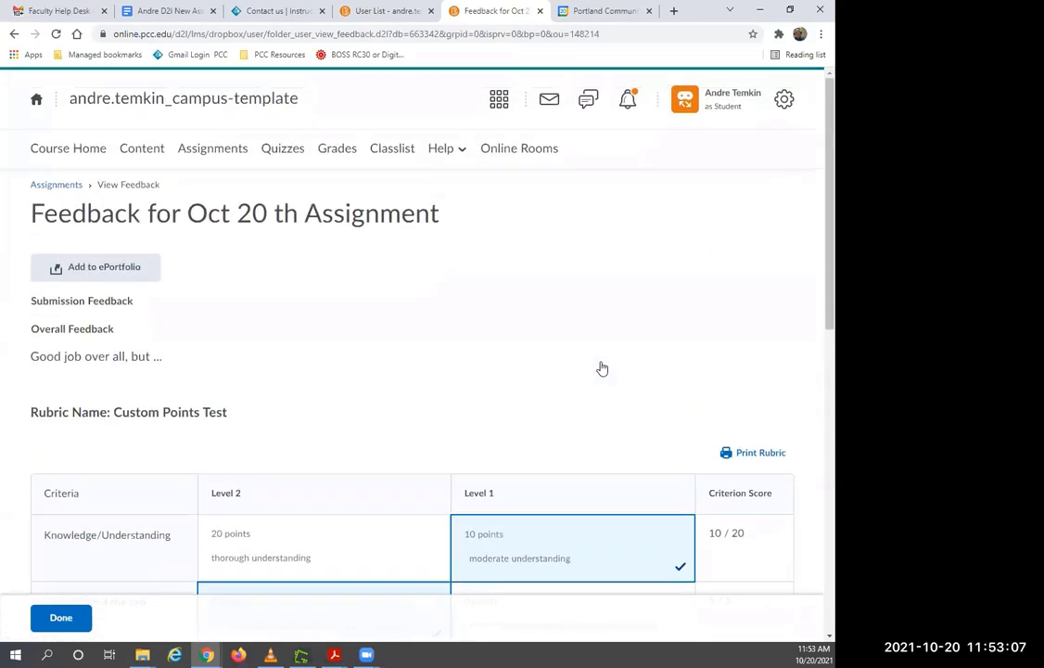
scroll(601, 368, down, 3)
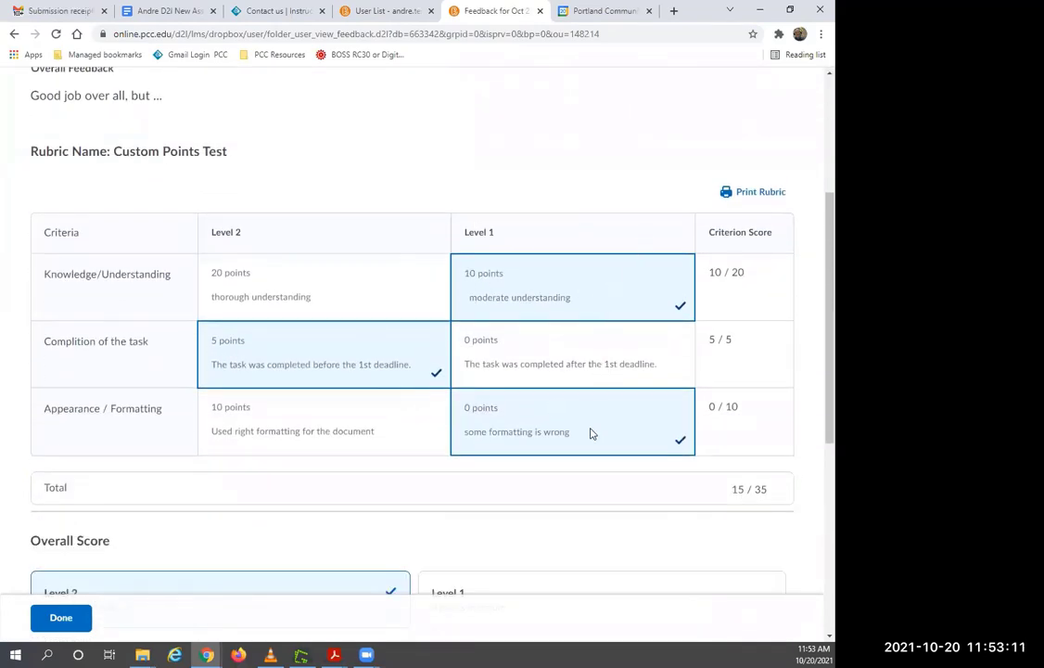
scroll(624, 331, down, 5)
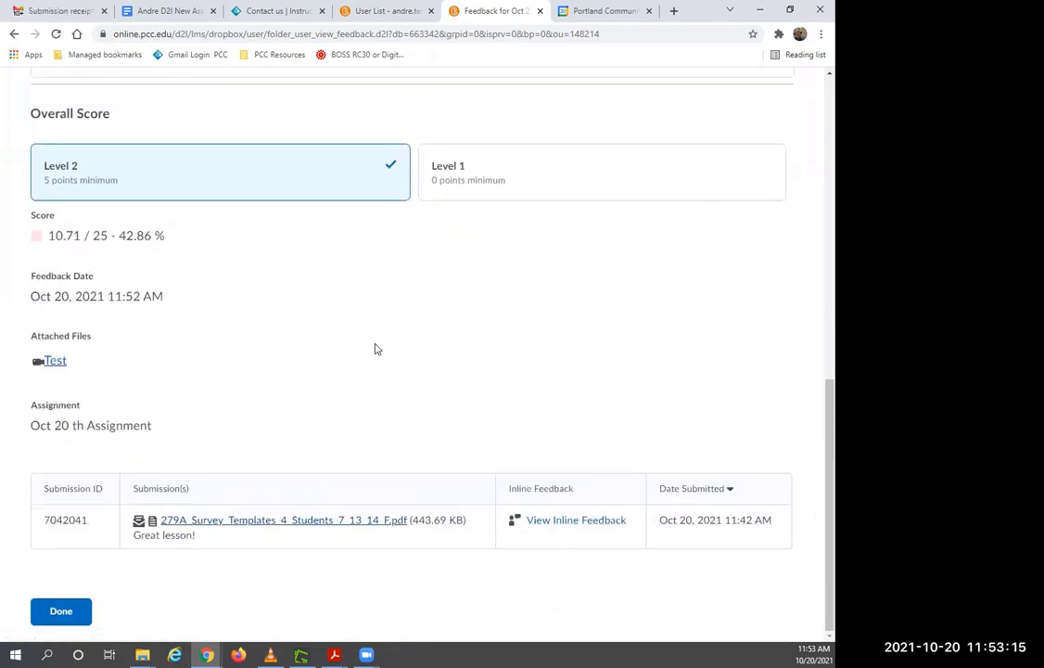
Step: Play part of the attached Test video feedback, pause it and close the media player page
click(54, 362)
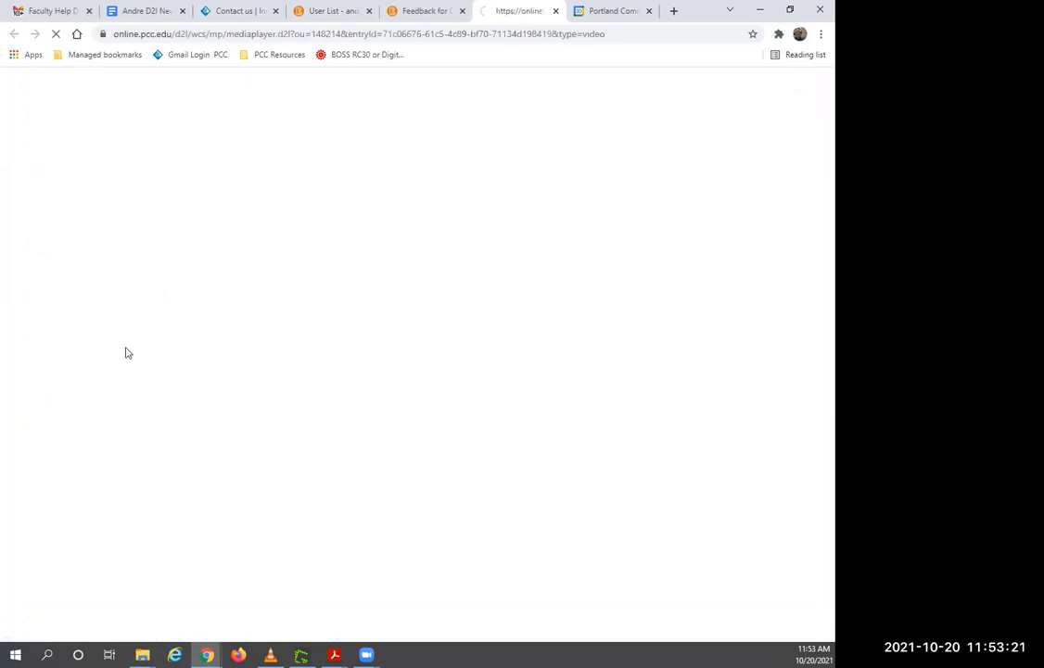
click(180, 193)
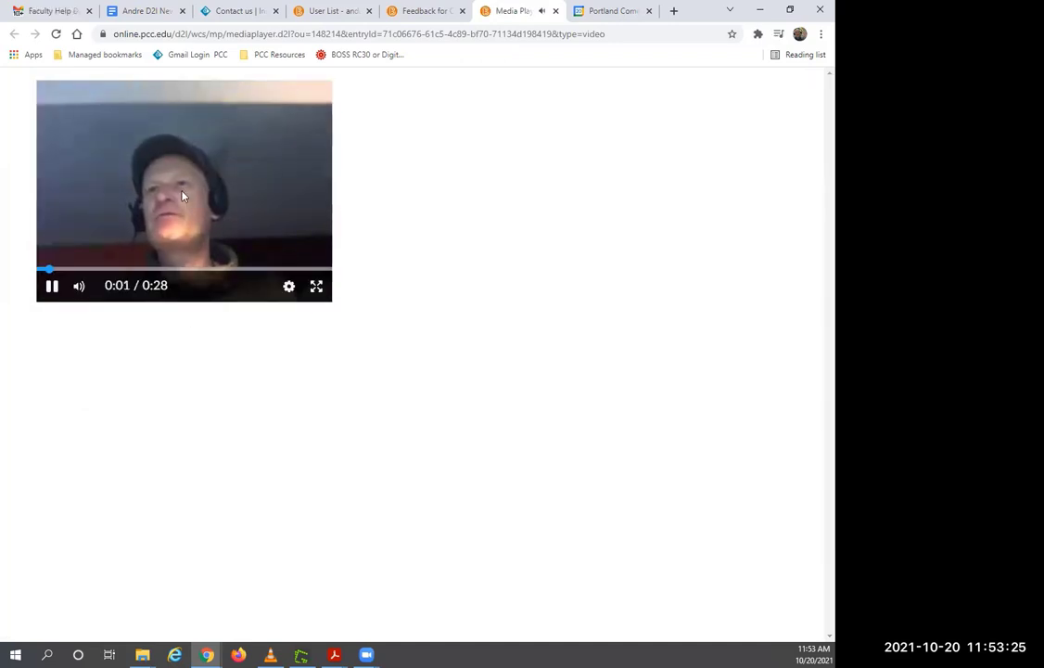
click(53, 292)
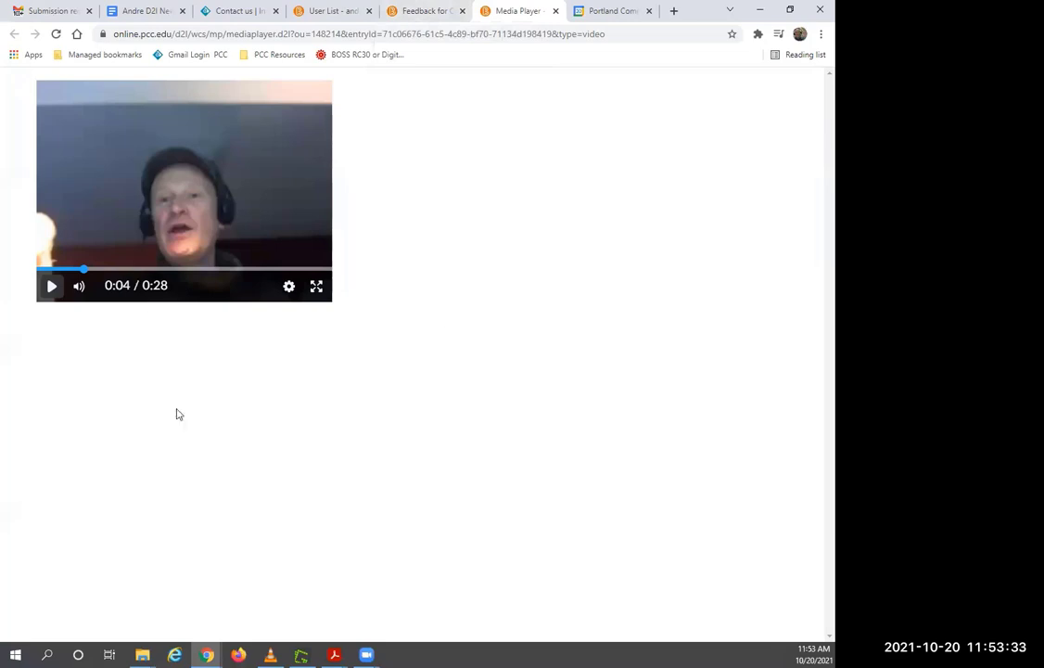
click(422, 12)
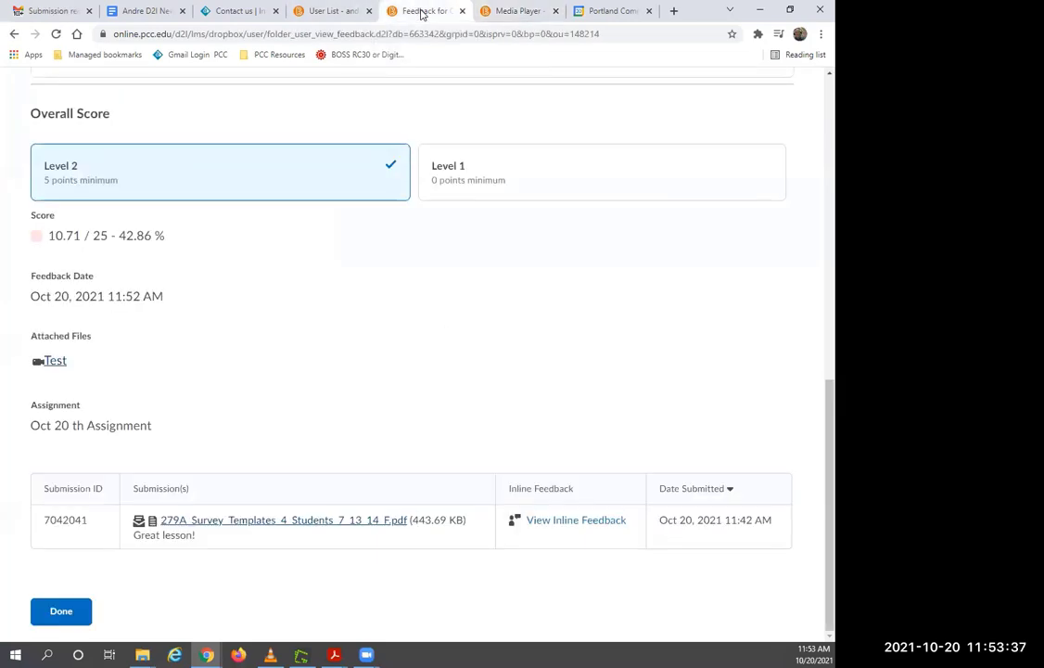
click(501, 11)
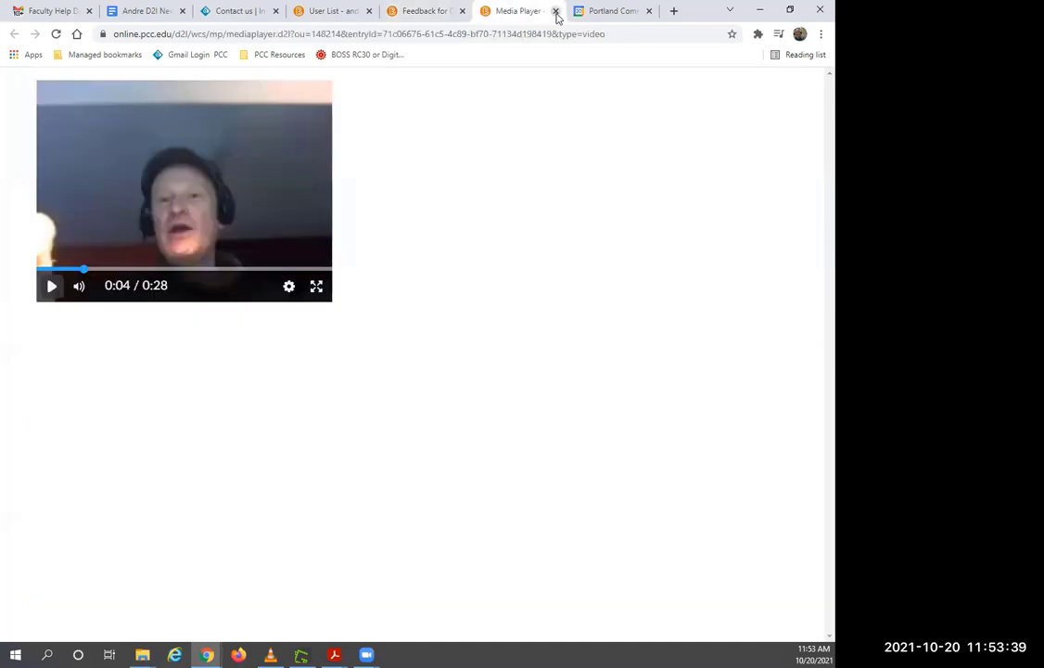
click(556, 11)
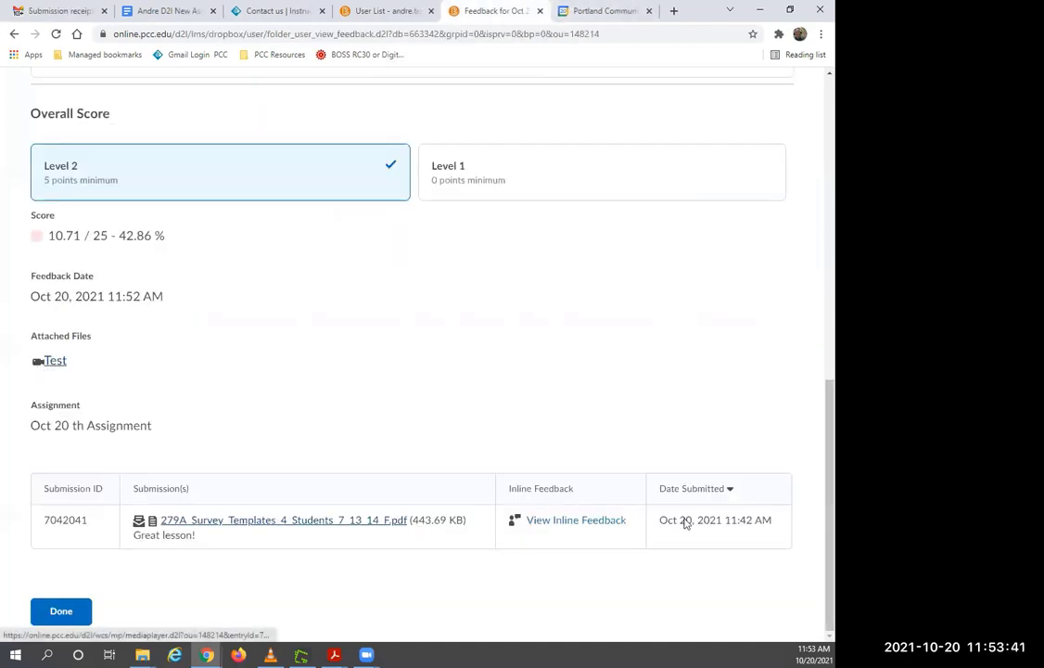
Step: Examine the inline feedback on the submitted PDF, and finish the feedback view to check the student's Assignments list
click(579, 524)
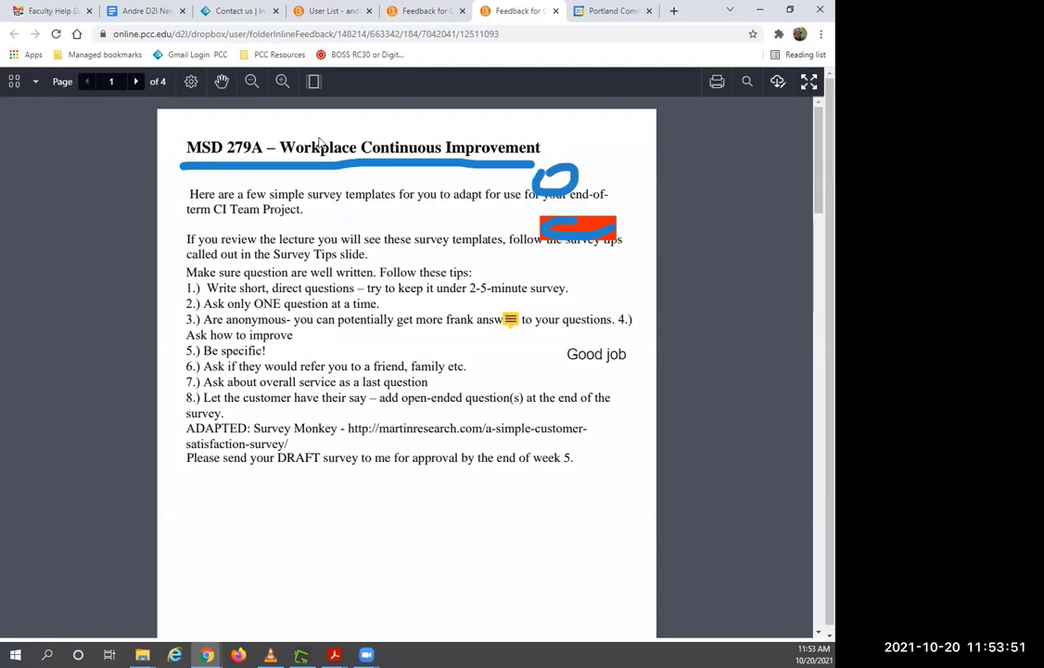
click(425, 11)
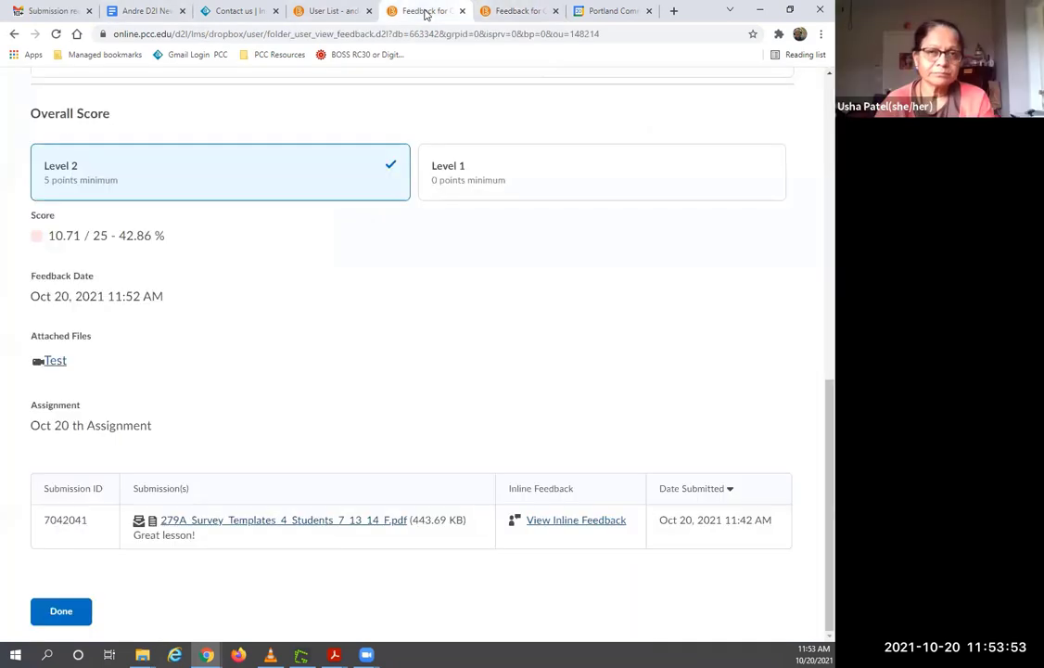
click(54, 613)
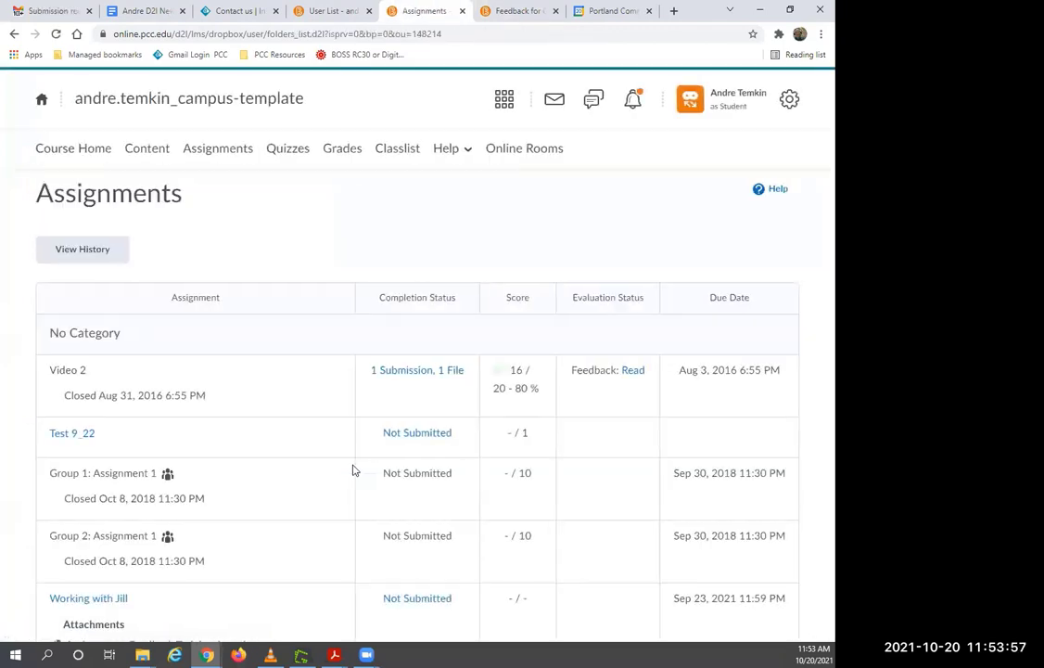
scroll(361, 467, down, 5)
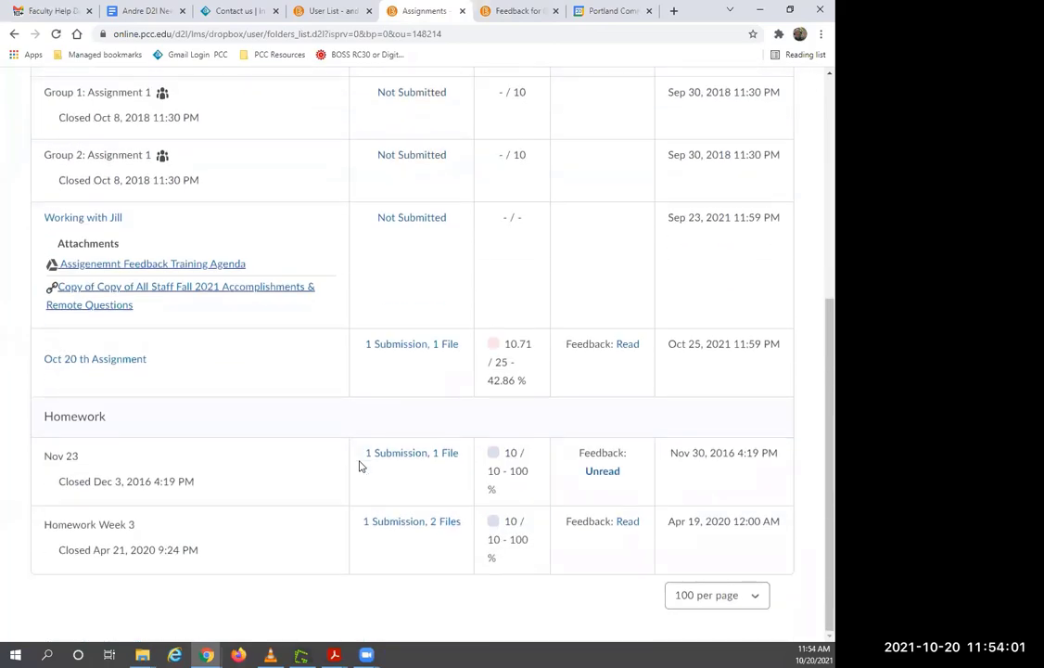
scroll(360, 466, up, 5)
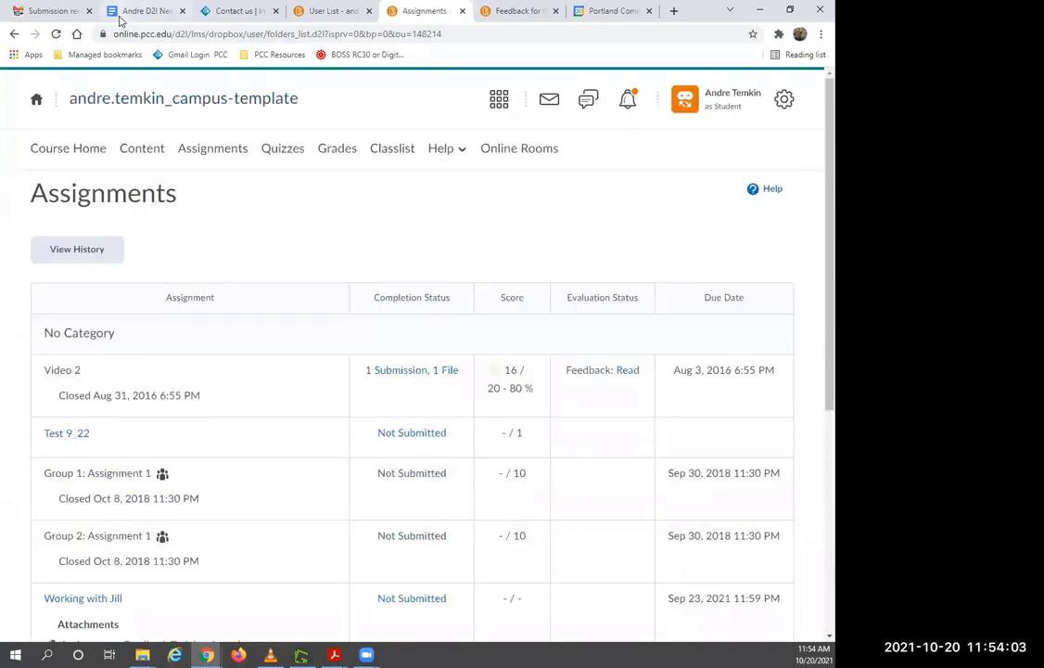
Step: Switch to the D2L new assignment training agenda in Google Docs and review the session topics on grading assignments
click(152, 13)
click(520, 491)
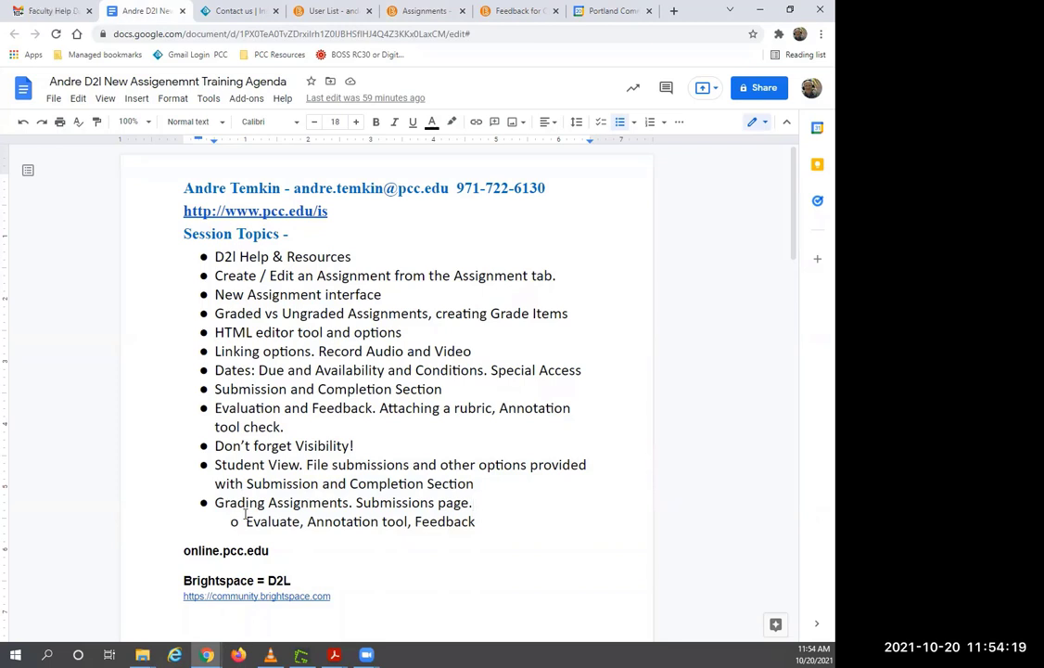
click(322, 12)
click(419, 11)
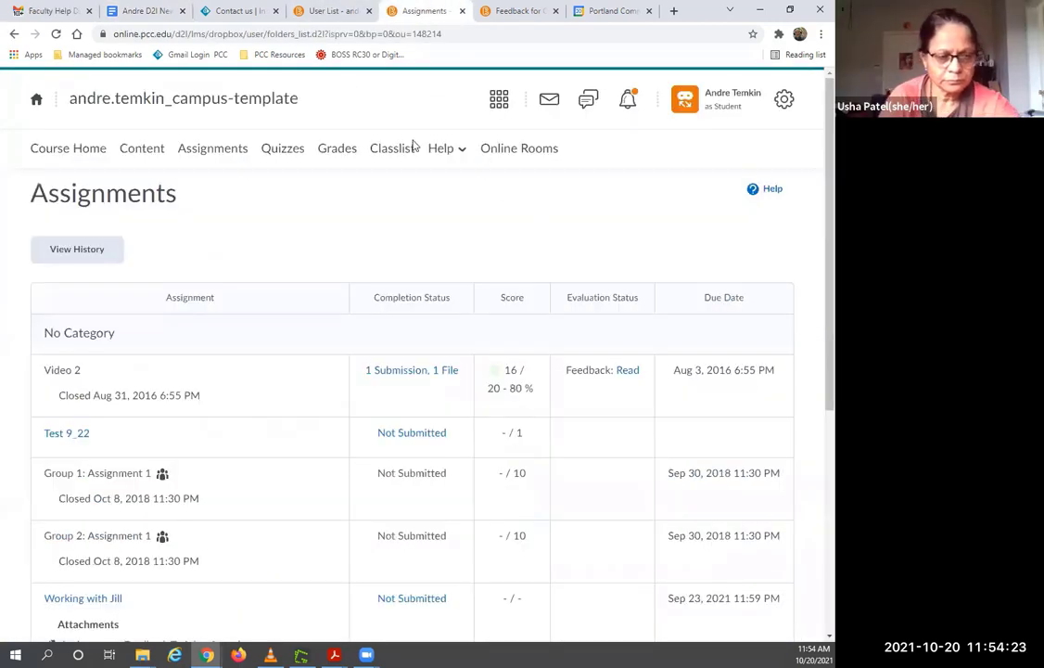
click(526, 14)
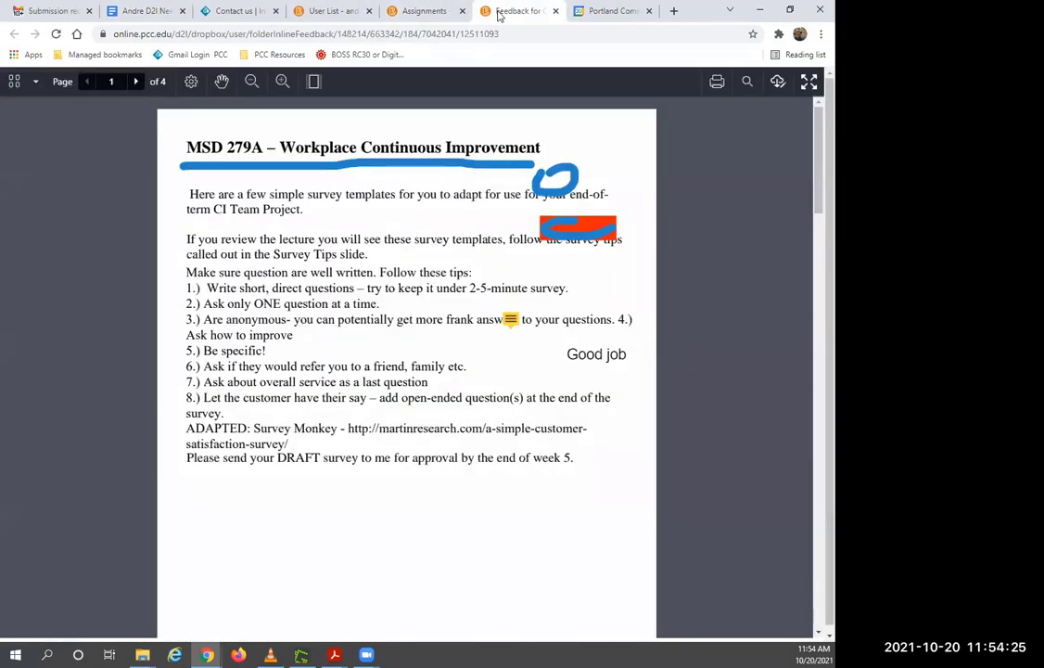
click(393, 14)
click(334, 11)
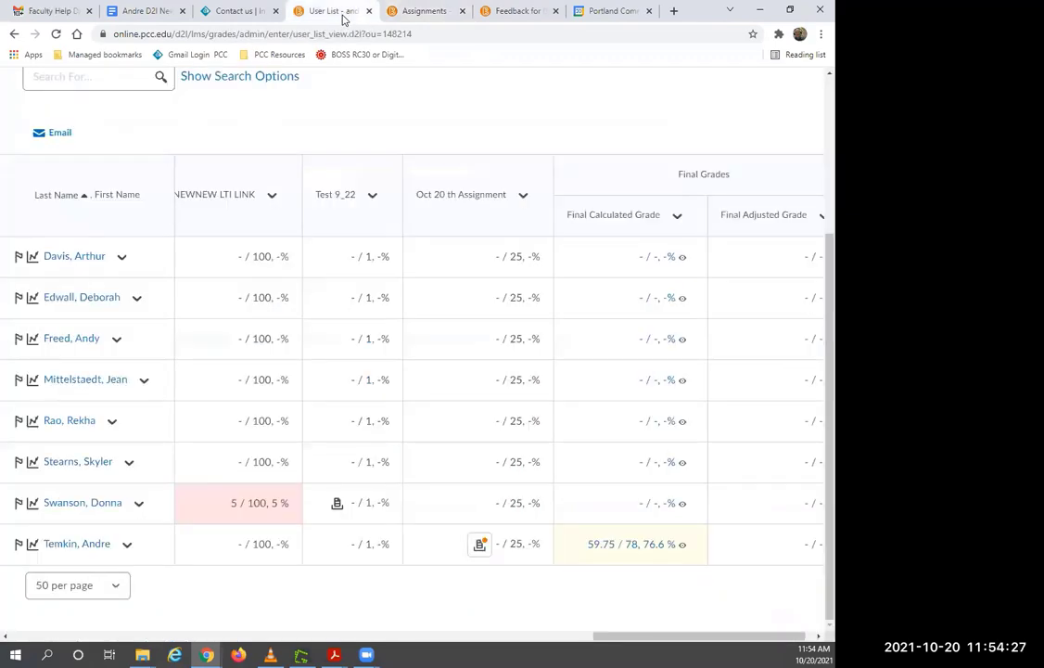
click(123, 12)
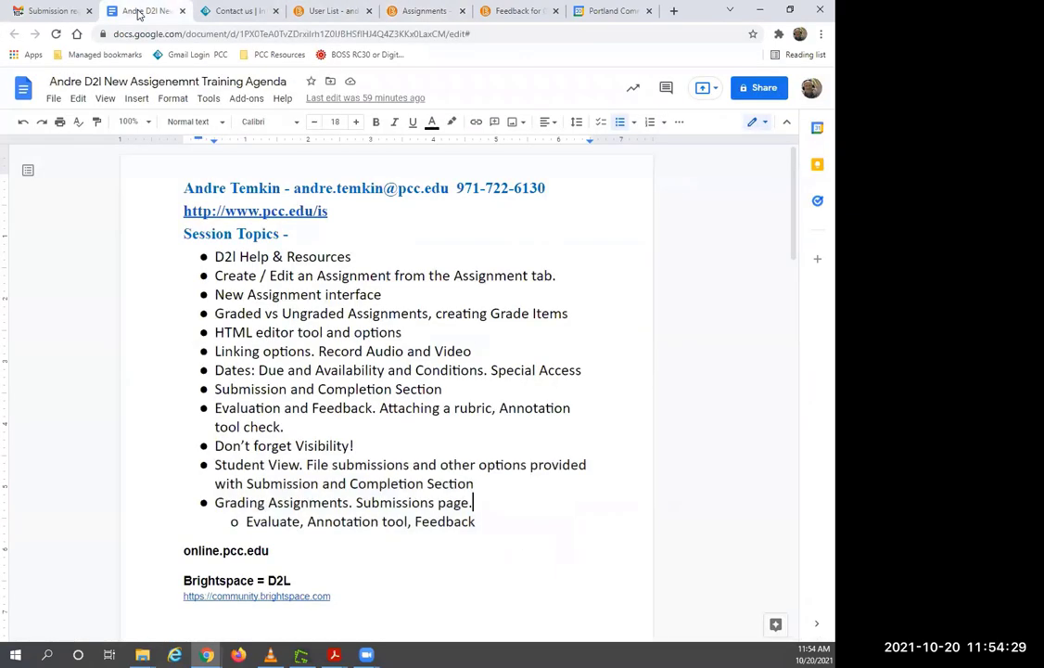